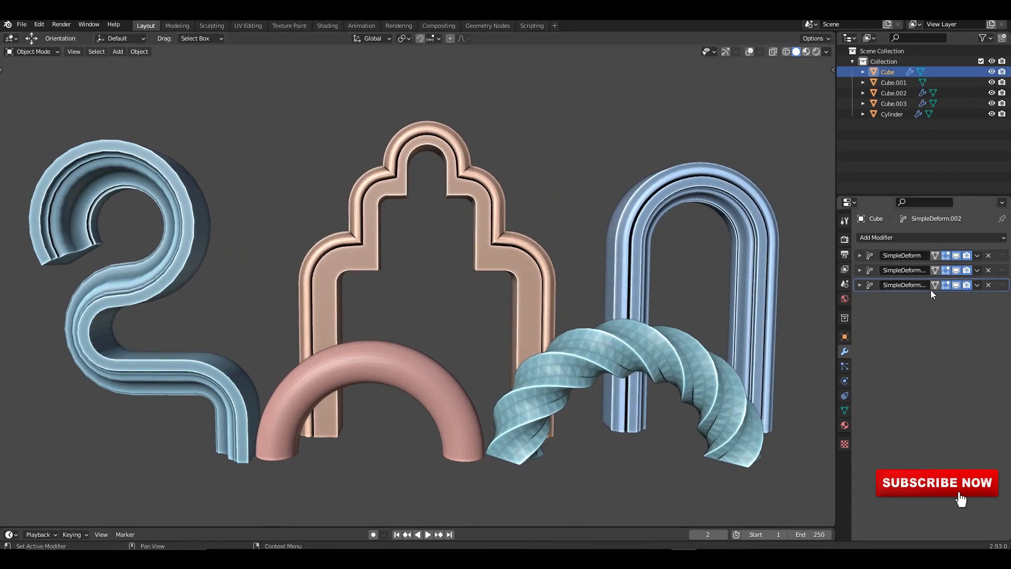
- Toggle the viewport display of the twisted arch's three Simple Deform modifiers to compare the deformed and undeformed shapes
left_click(956, 285)
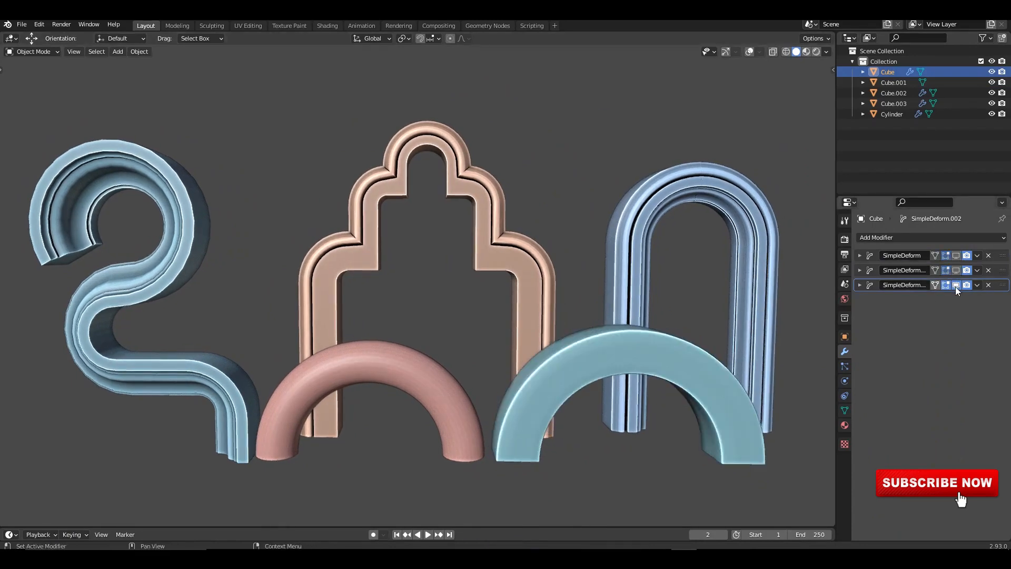
left_click(956, 270)
left_click(957, 257)
- Toggle the pink arch's Simple Deform display, try other bend angles, and return its bend angle to 180°
left_click(453, 396)
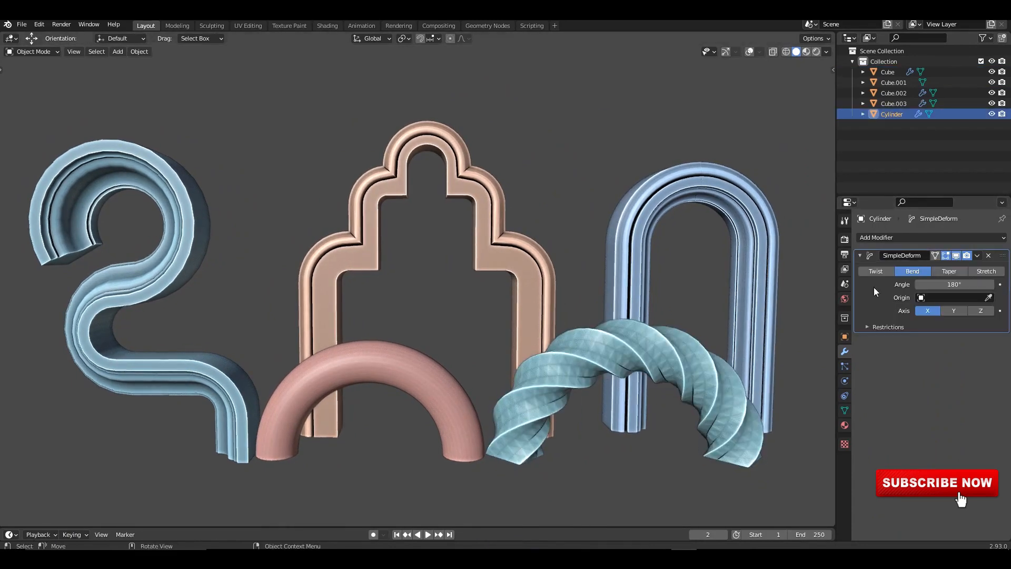
left_click(957, 257)
left_click(957, 256)
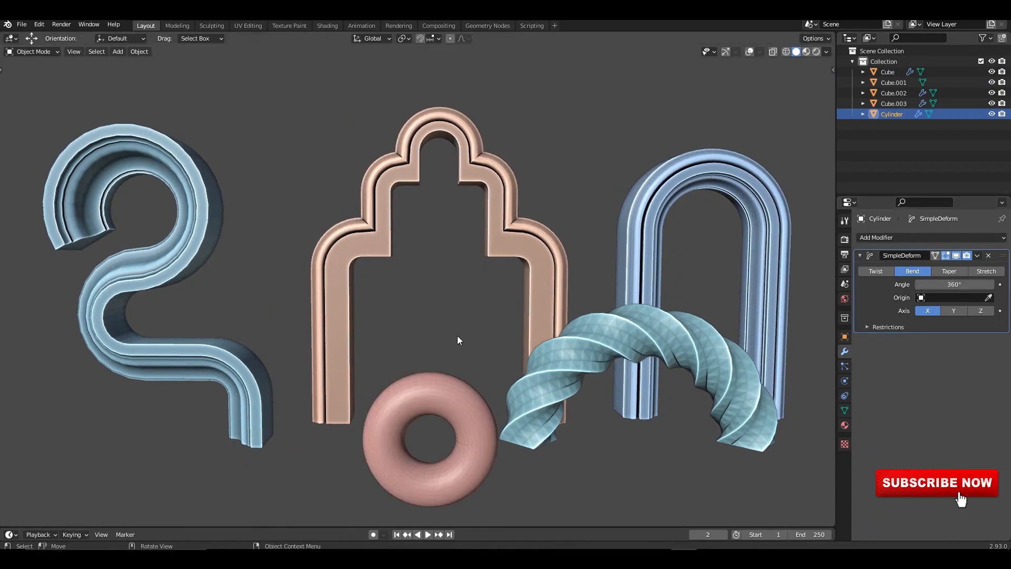
middle_click_drag(457, 336, 443, 286, "shift")
scroll(421, 311, "up", 2)
mouse_move(412, 335)
middle_mouse_down()
mouse_move(410, 309)
mouse_move(415, 330)
middle_mouse_up()
double_click(957, 284)
type("180")
key("Return")
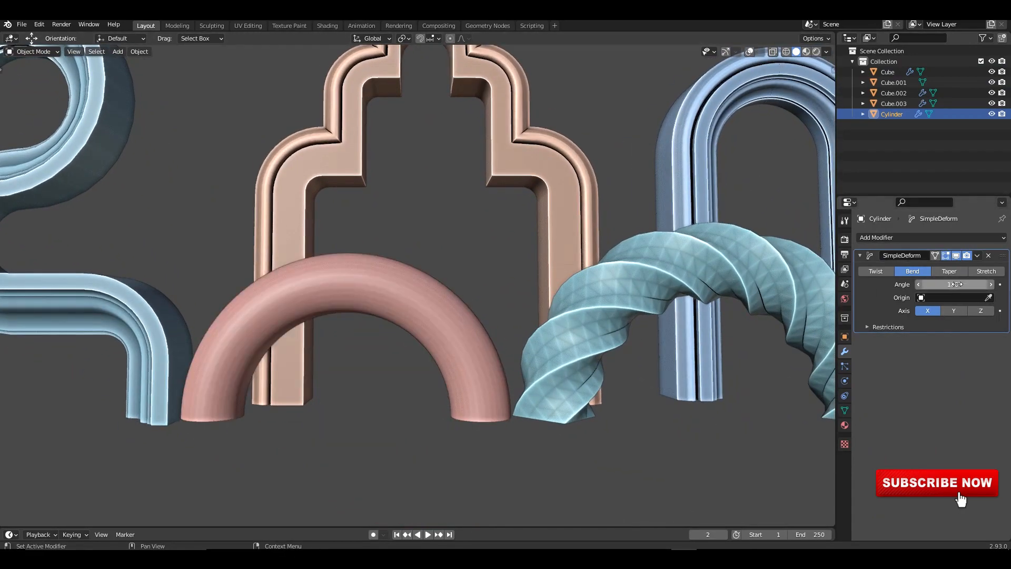
- Isolate the twisted arch in local view and set the bend angle of its last Simple Deform modifier to 360°
left_click(757, 279)
key("KP_Divide")
scroll(640, 309, "up", 3)
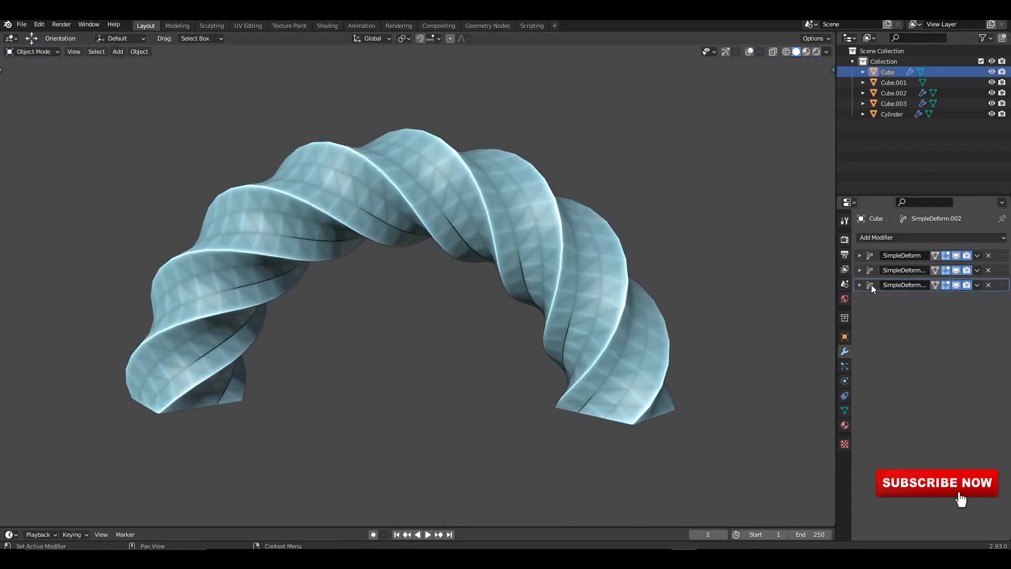
left_click(871, 285)
double_click(954, 314)
type("360")
key("Return")
left_click(821, 293)
middle_click_drag(579, 226, 577, 266)
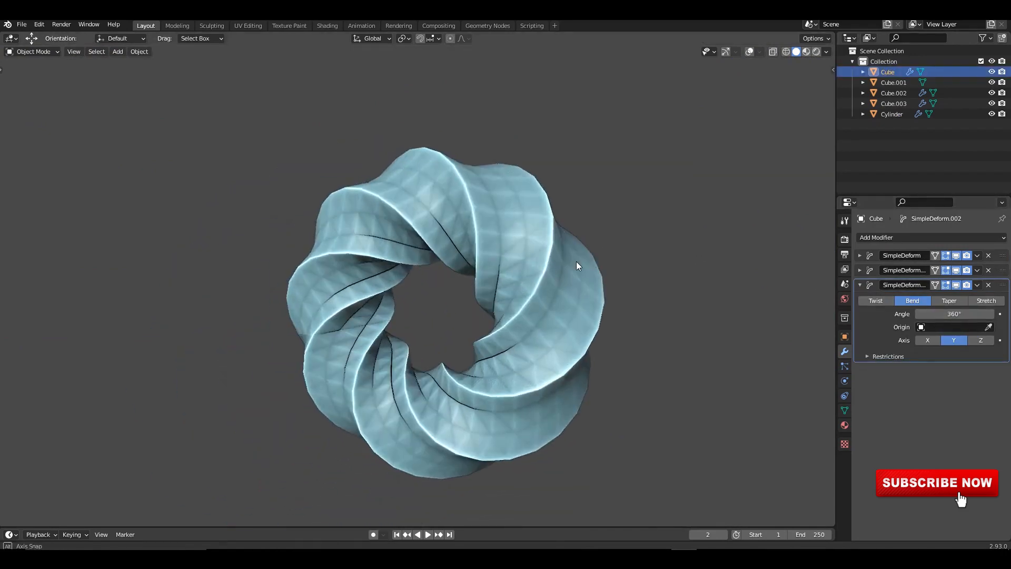
- Set the twisted arch's bend angle to 180° in its last Simple Deform modifier
double_click(954, 314)
type("180")
key("Return")
middle_click_drag(508, 343, 503, 361)
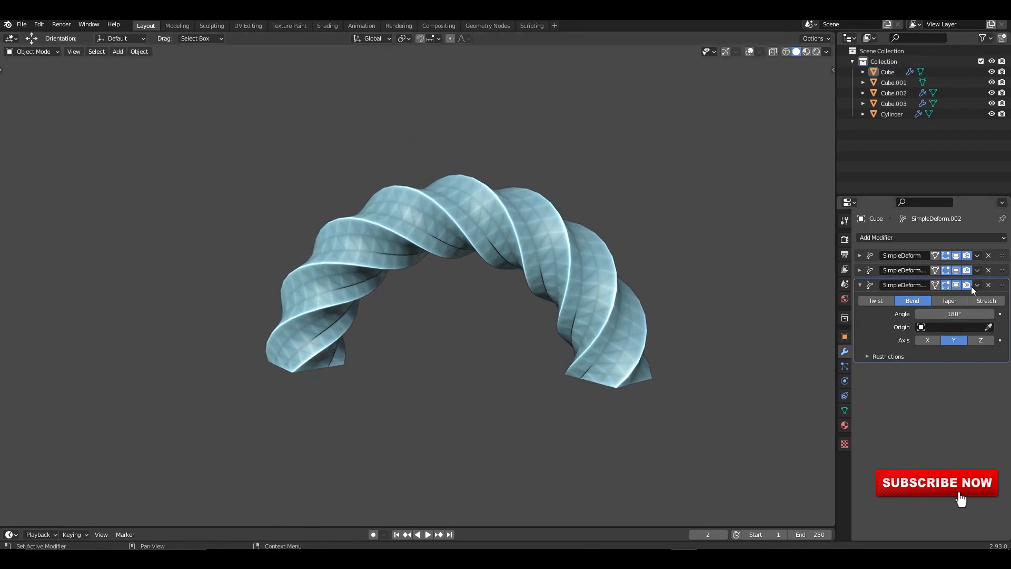
- Add a level 1 Subdivision modifier to the twisted arch and turn off its display in the viewport
key("ctrl+1")
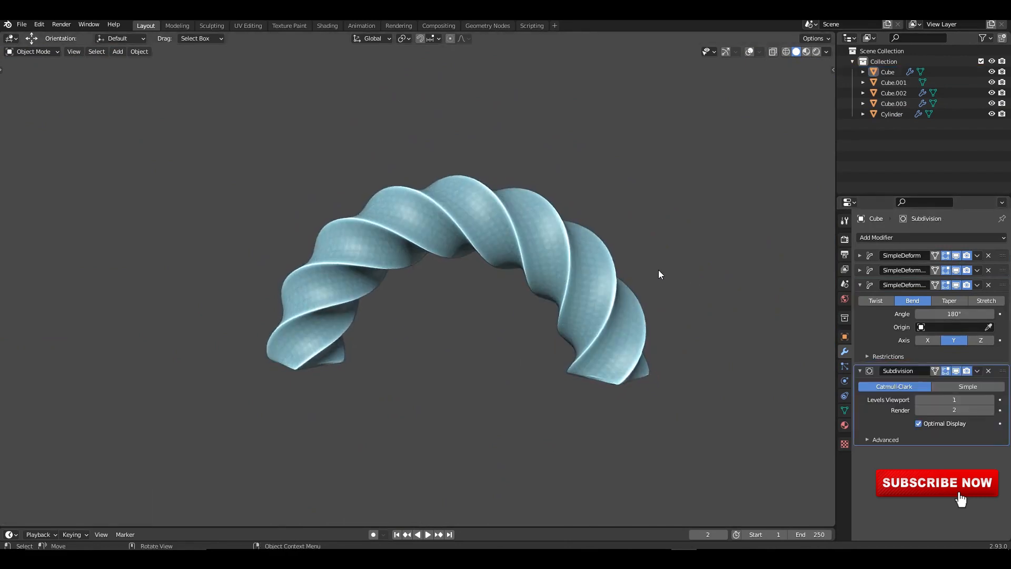
mouse_move(658, 274)
middle_mouse_down()
mouse_move(673, 381)
mouse_move(659, 268)
mouse_move(647, 264)
middle_mouse_up()
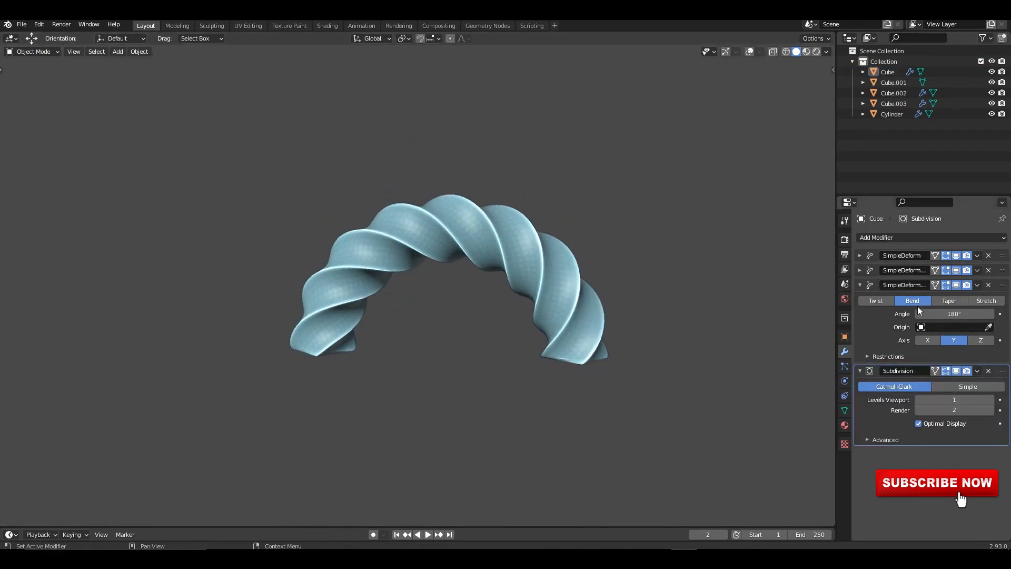
left_click(860, 284)
left_click(860, 299)
left_click(956, 299)
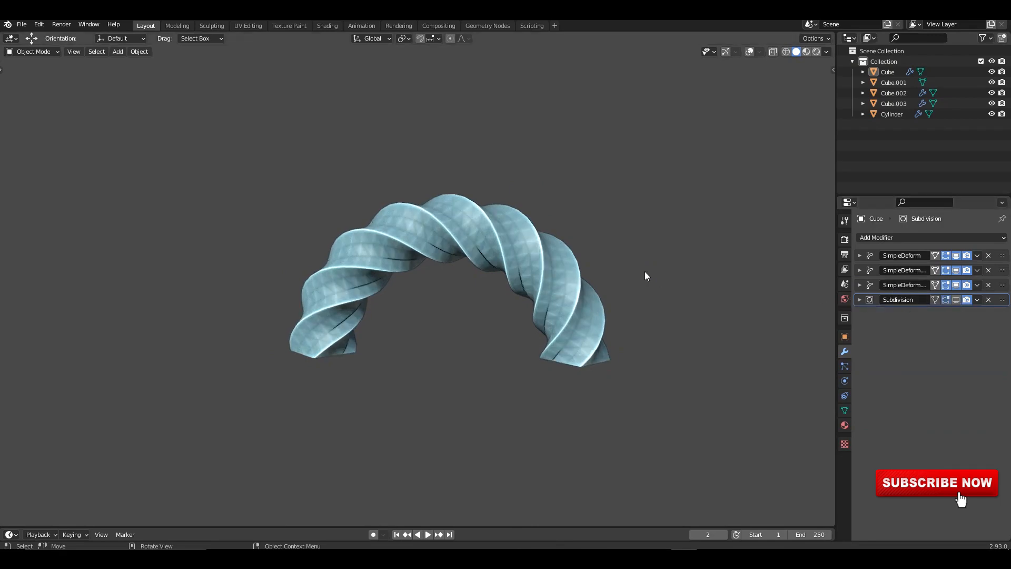
- Exit local view, frame all the arches from the front, and save the file
key("KP_Divide")
key("KP_1")
scroll(648, 264, "down", 1)
middle_click_drag(648, 264, 641, 342, "shift")
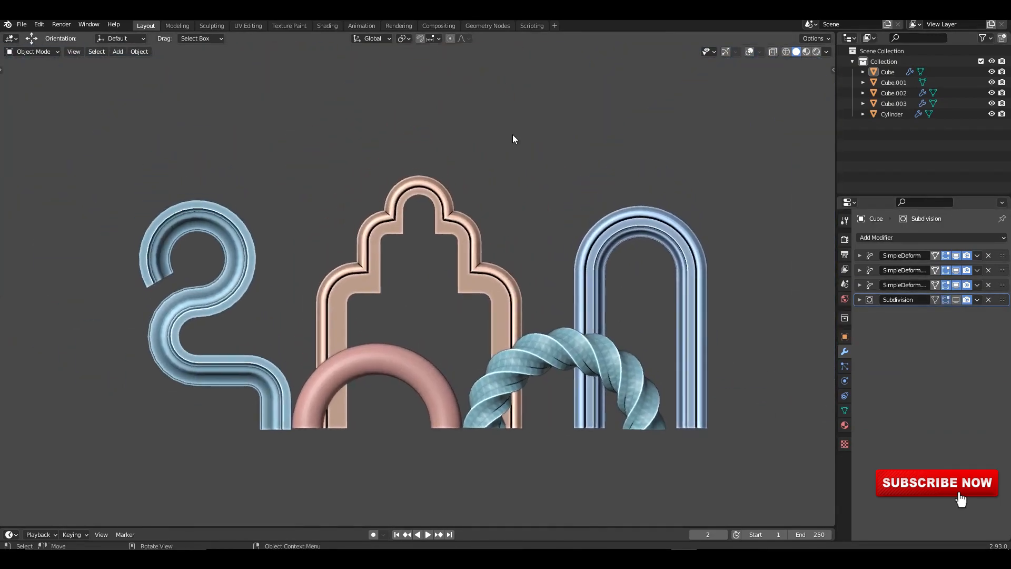
middle_click_drag(513, 134, 545, 123, "shift")
scroll(552, 170, "up", 1)
key("ctrl+s")
mouse_move(552, 171)
middle_mouse_down("shift")
mouse_move(520, 162)
mouse_move(568, 161)
middle_mouse_up("shift")
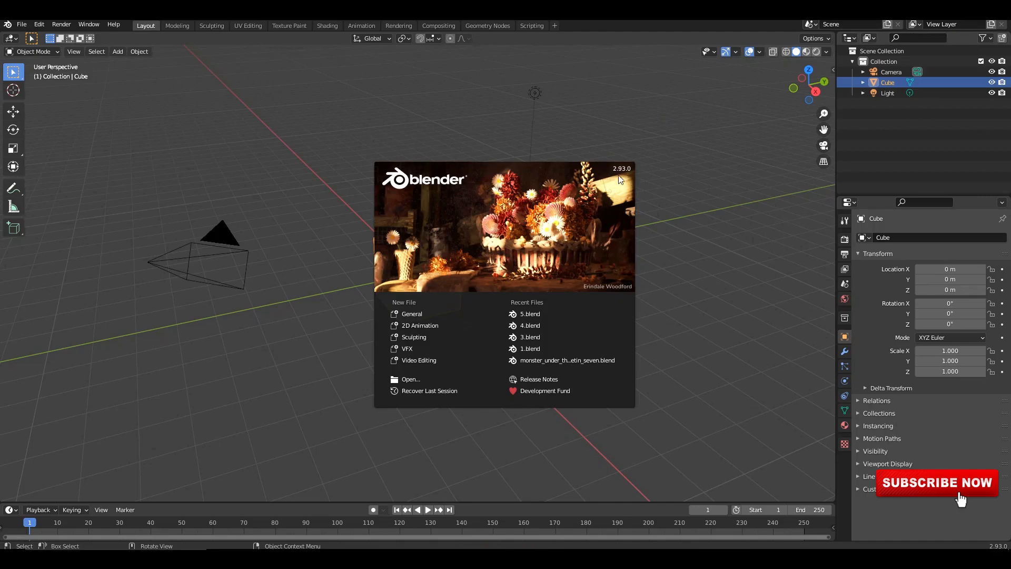
- Dismiss the splash screen, start the Shortcut VUr key display, and dock it at Center
left_click(701, 235)
key("n")
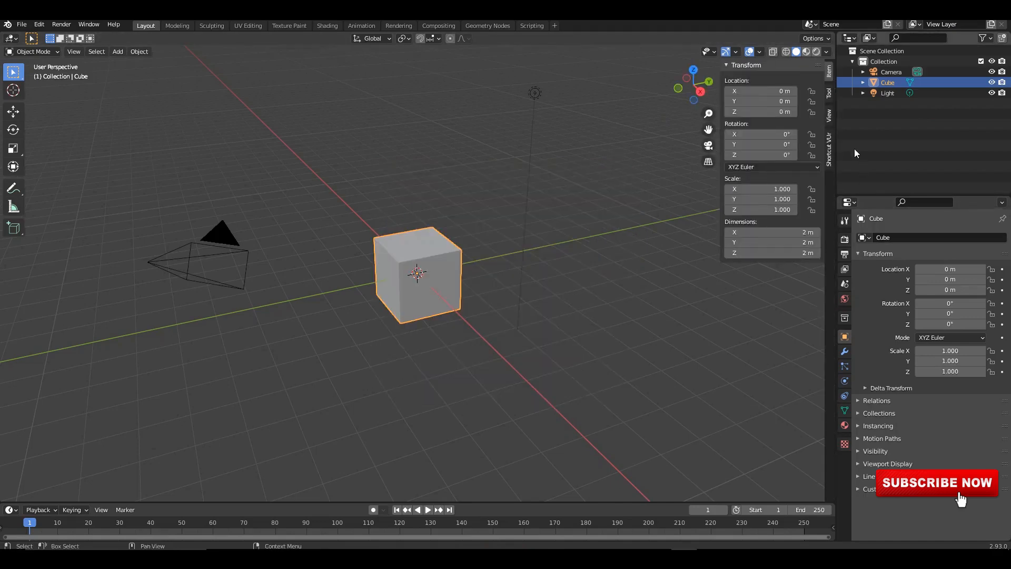
left_click(680, 137)
left_click(829, 141)
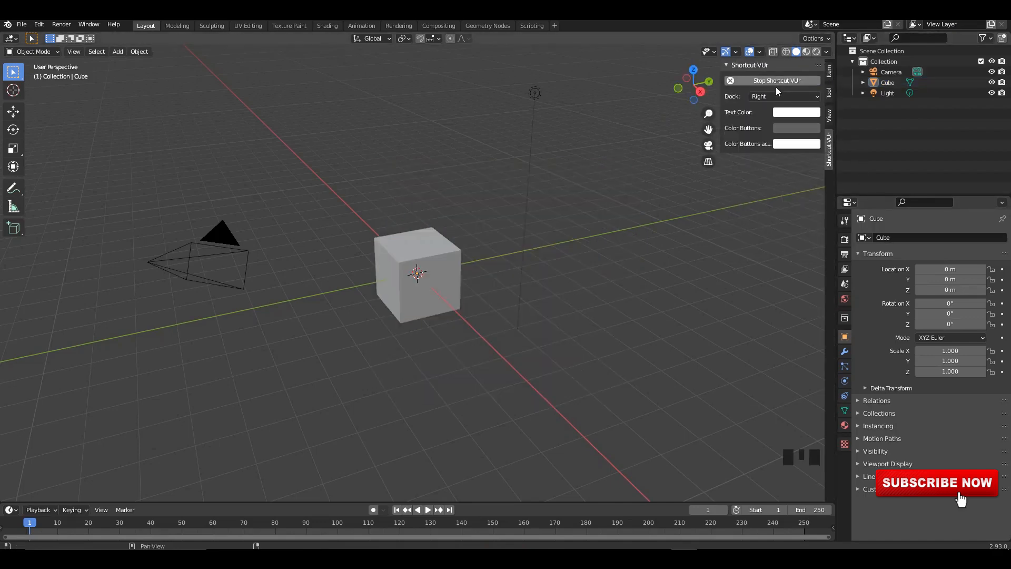
left_click(778, 95)
left_click(769, 132)
- Set the viewport shading to Random color and World background, with Cavity enabled and its type set to Both
left_click(827, 51)
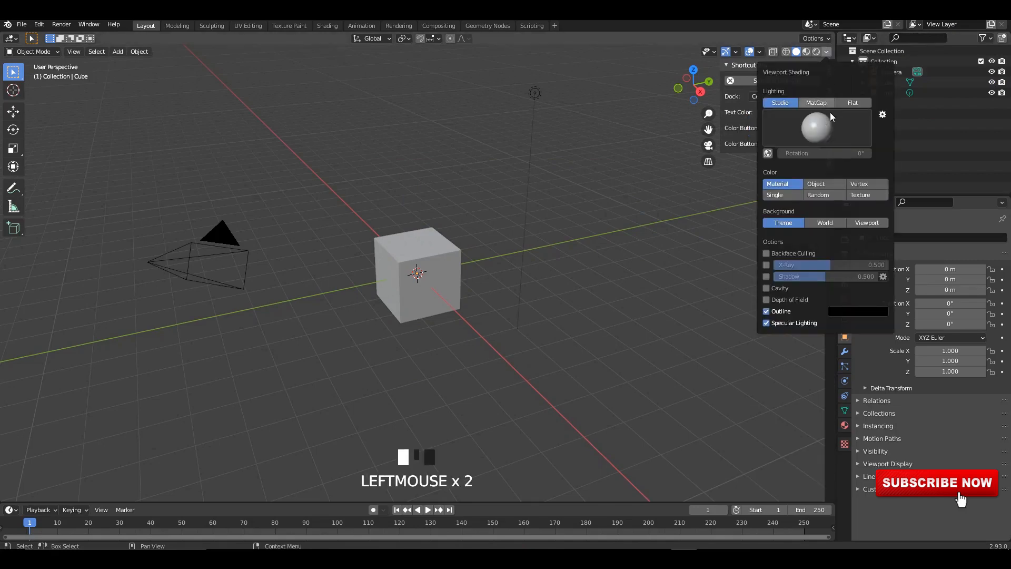
left_click(825, 195)
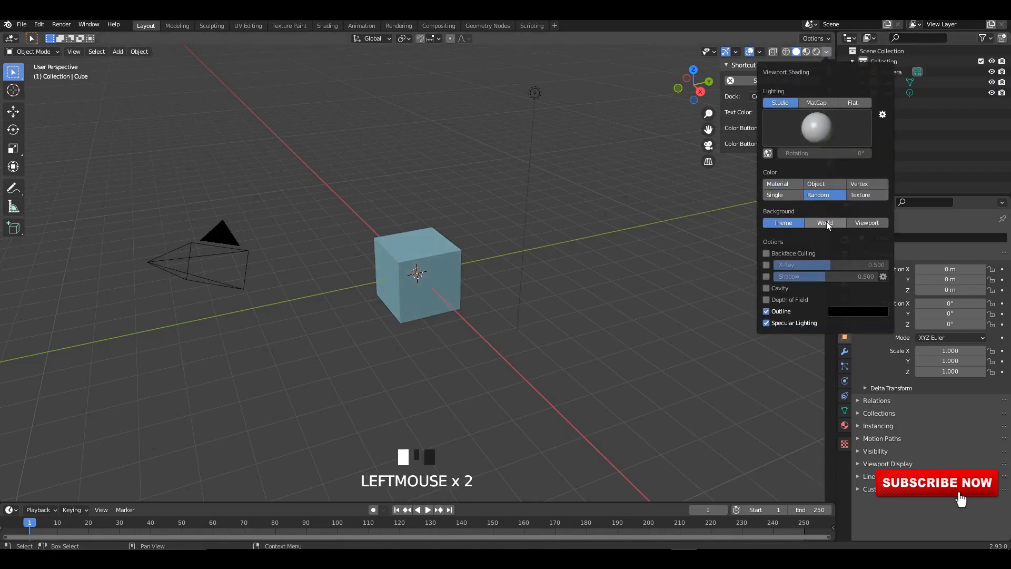
left_click(766, 289)
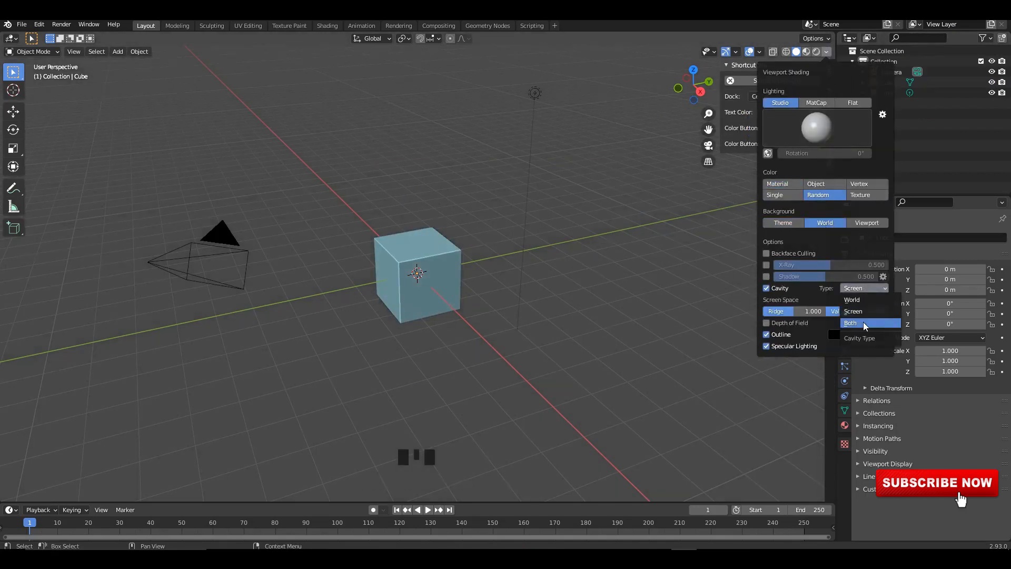
left_click(864, 322)
middle_click_drag(660, 273, 659, 280)
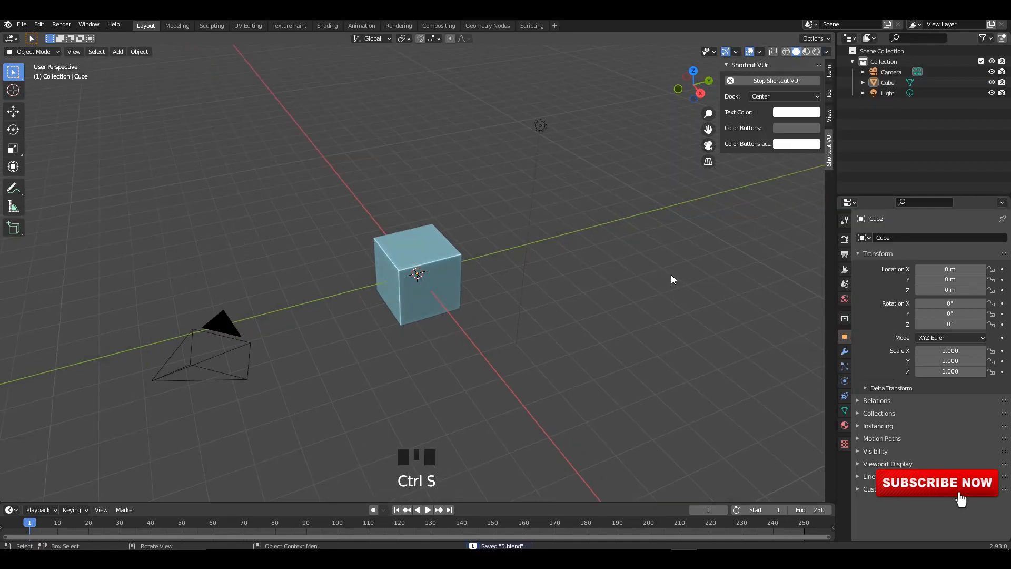
- Save the file and delete the default camera, cube and light from the scene
key("n")
scroll(665, 249, "down", 2)
middle_click_drag(608, 248, 468, 222, "shift")
key("ctrl+s")
key("a")
key("x")
left_click(587, 220)
left_click(408, 157)
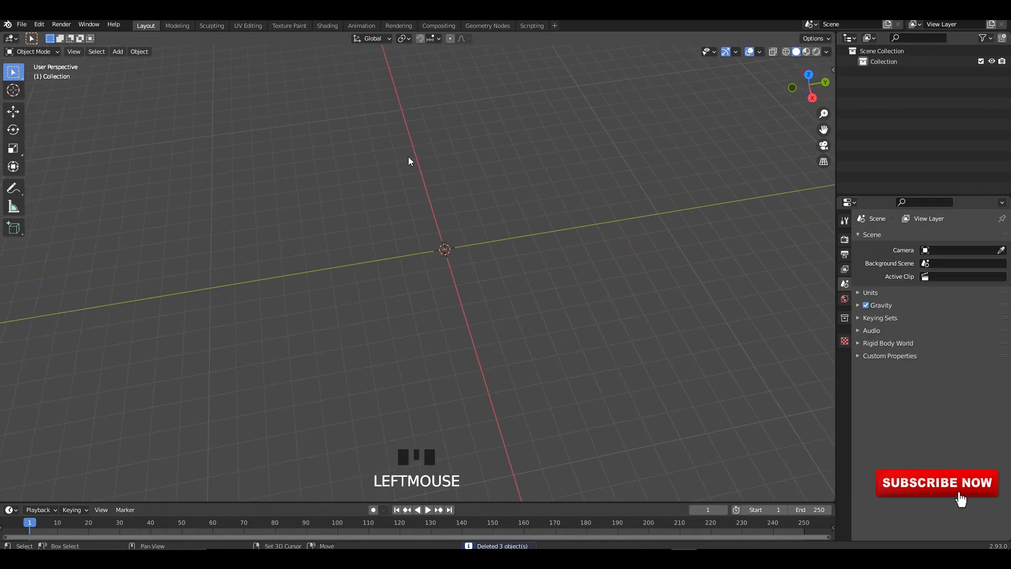
- Add a cylinder mesh at the scene origin
key("shift+a")
mouse_move(409, 158)
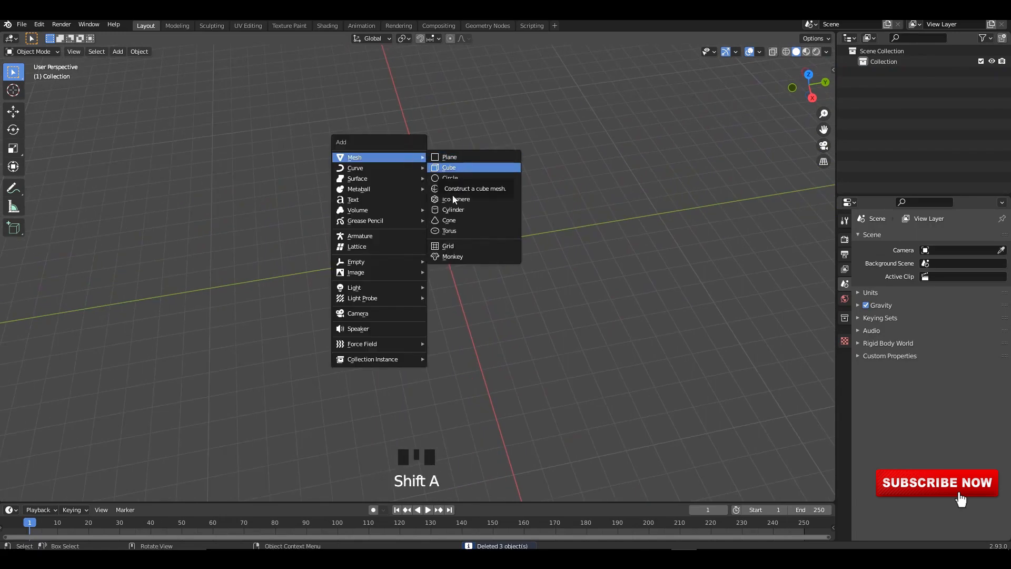
left_click(464, 210)
scroll(474, 211, "up", 4)
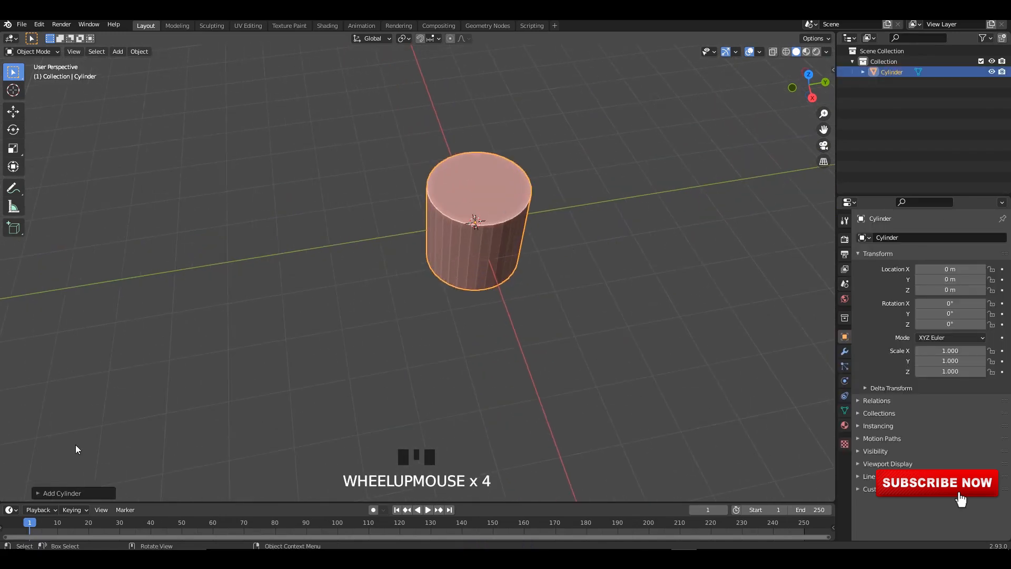
- Move the cylinder's whole mesh up along Z in Edit Mode so its base sits at the object origin
middle_click_drag(581, 275, 1, 175, "alt")
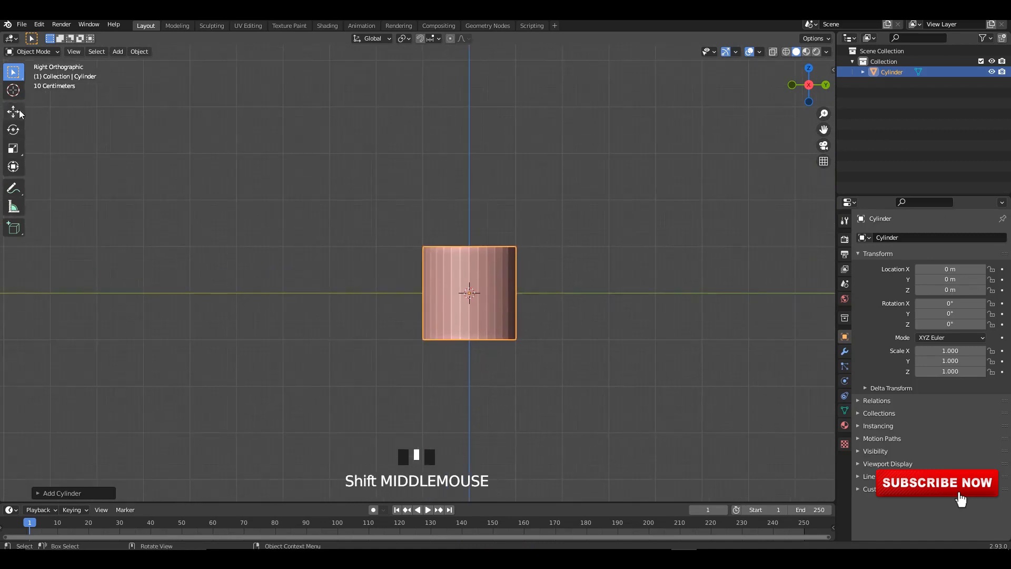
scroll(492, 296, "up", 2)
key("Tab")
key("Tab")
key("a")
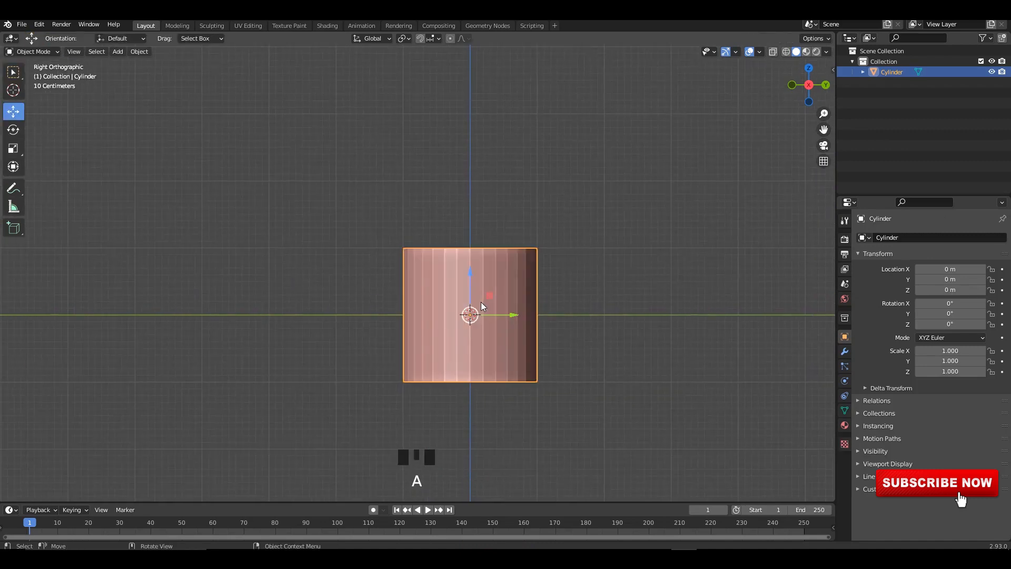
key("Tab")
left_click(13, 111)
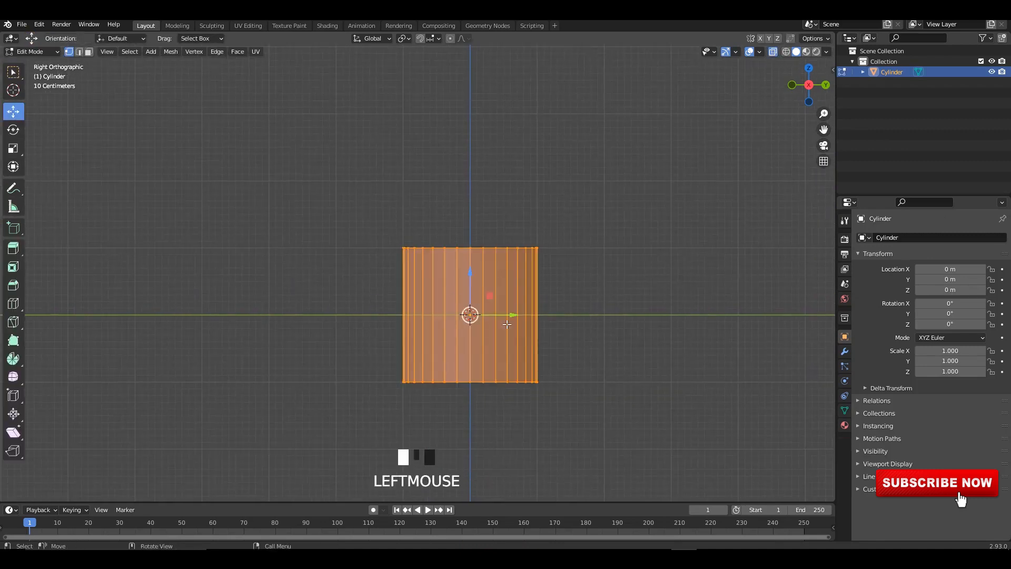
scroll(504, 303, "up", 3)
left_click_drag(530, 245, 545, 186)
key("alt+z")
key("Tab")
scroll(542, 260, "down", 3)
middle_click_drag(542, 259, 535, 343)
- Select the cylinder's top face and raise it along Z to form a tall column
key("Tab")
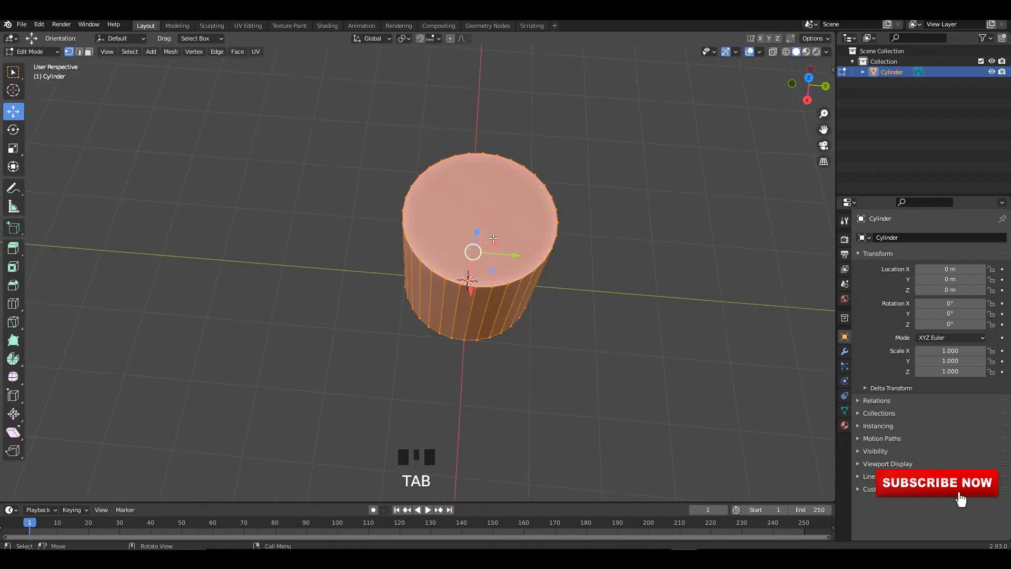
key("3")
left_click(491, 224)
scroll(531, 232, "down", 3)
key("alt+z")
middle_click_drag(531, 232, 422, 303, "alt")
scroll(428, 206, "down", 1)
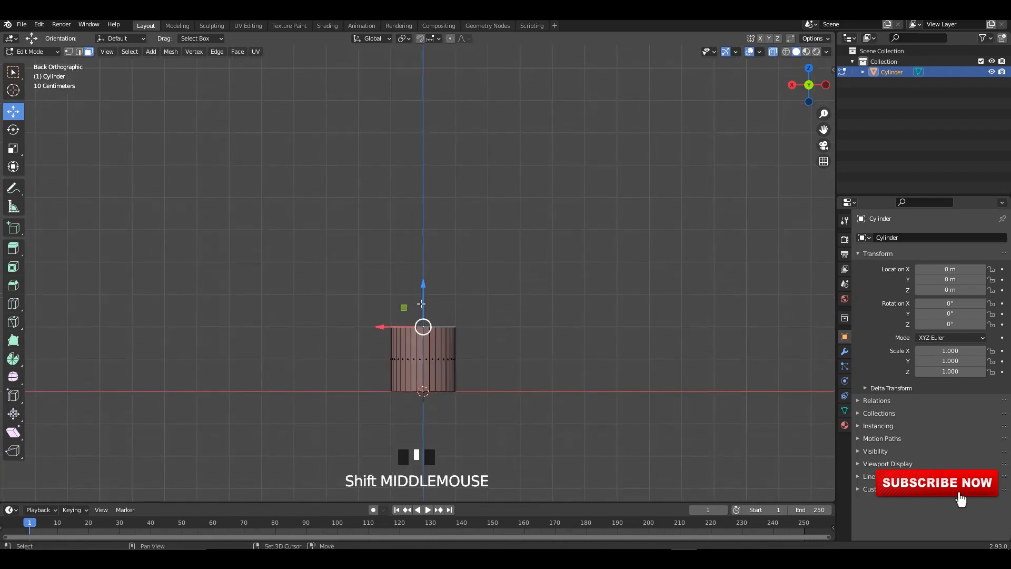
left_click_drag(423, 287, 437, 79)
scroll(428, 153, "down", 2)
middle_click_drag(423, 171, 420, 220, "shift")
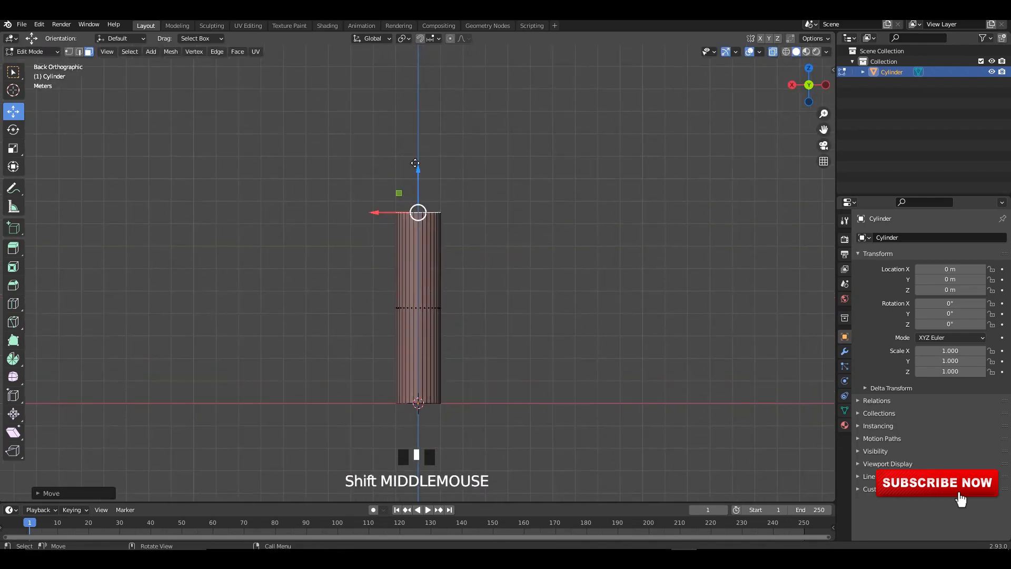
left_click_drag(416, 208, 420, 115)
key("ctrl+z")
left_click_drag(418, 174, 433, 59)
key("alt+z")
- Shade the column smooth and enable Auto Smooth at 30°
middle_click_drag(432, 211, 431, 225)
key("Tab")
right_click(431, 226)
left_click(428, 219)
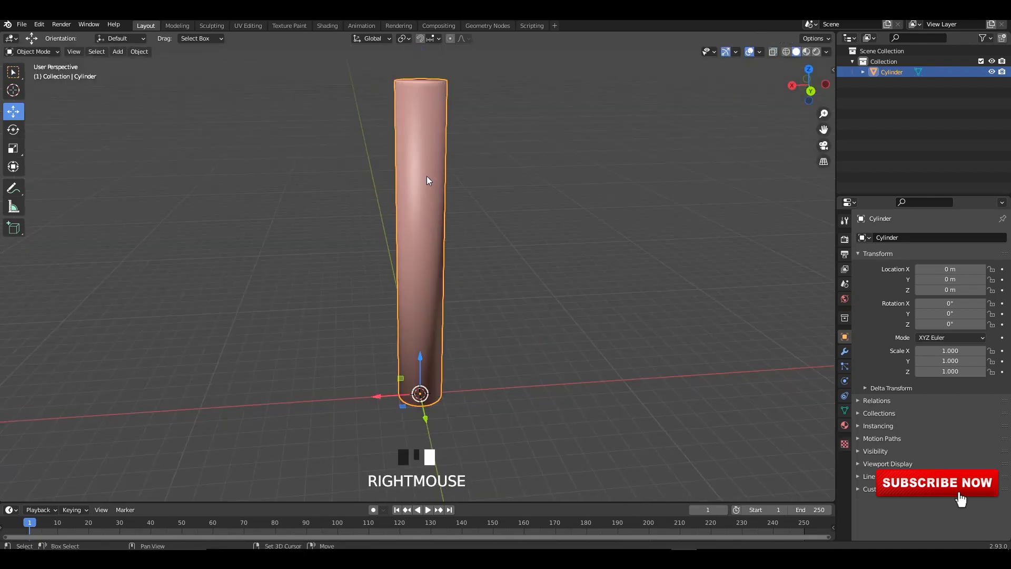
left_click(845, 410)
left_click(885, 420)
left_click(919, 433)
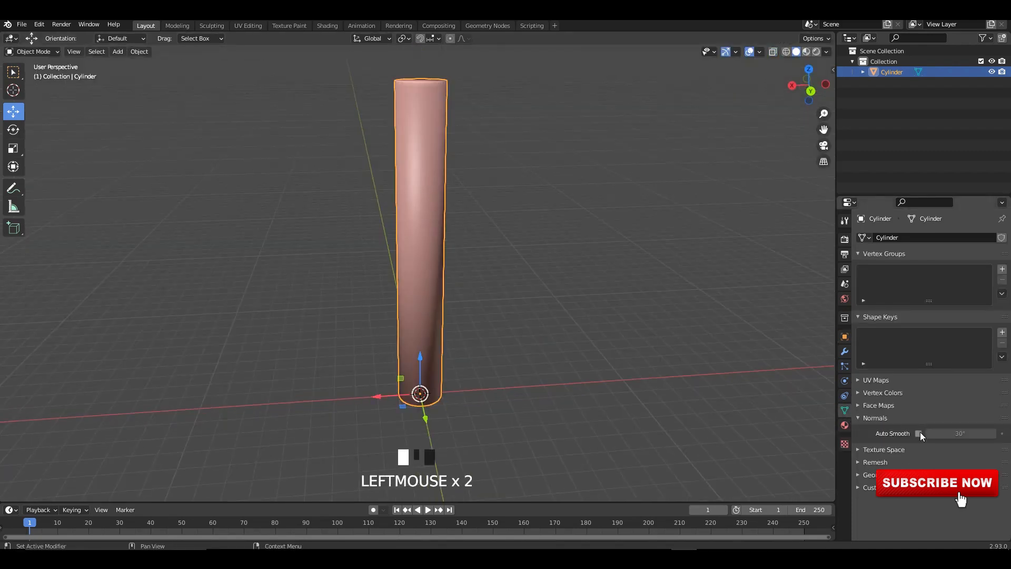
- Add many evenly spaced horizontal loop cuts along the column's full height, without sliding them
key("Tab")
middle_click_drag(434, 263, 431, 286, "shift")
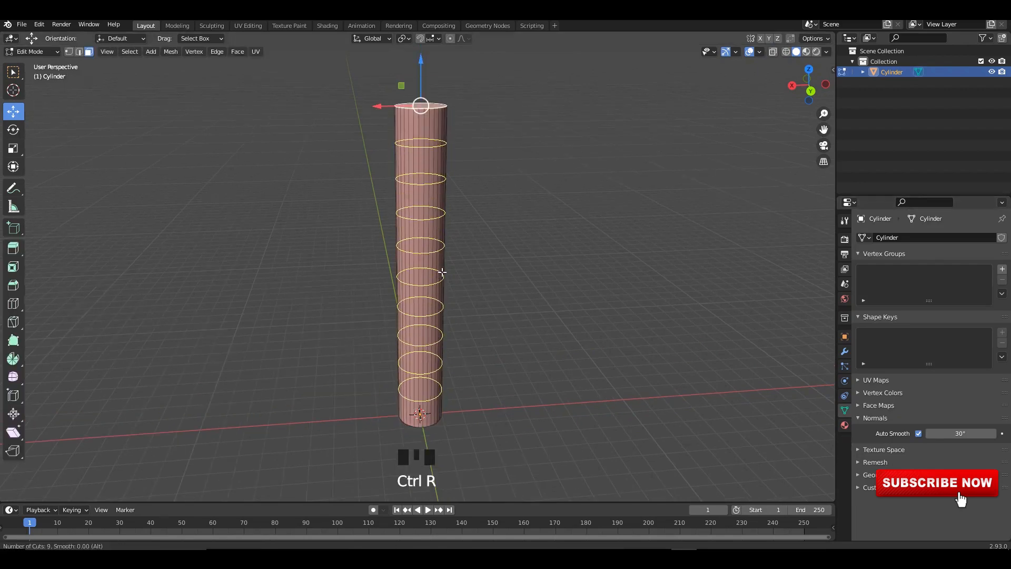
scroll(442, 272, "up", 20)
left_click(442, 268)
right_click(442, 268)
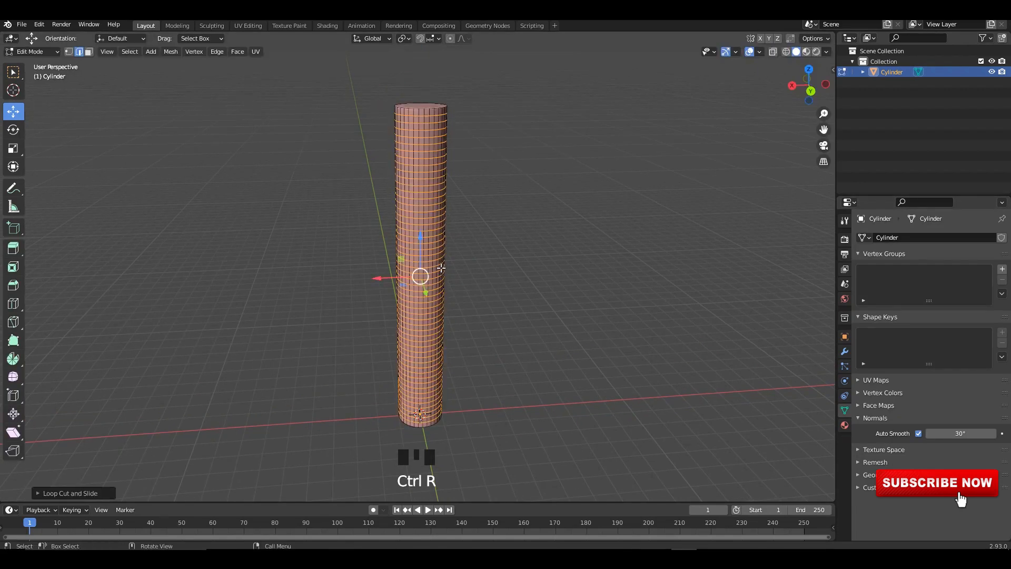
key("Tab")
- Apply the column's object transform
left_click(456, 221)
left_click(442, 233)
middle_click_drag(441, 232, 445, 229)
key("ctrl+a")
left_click(453, 265)
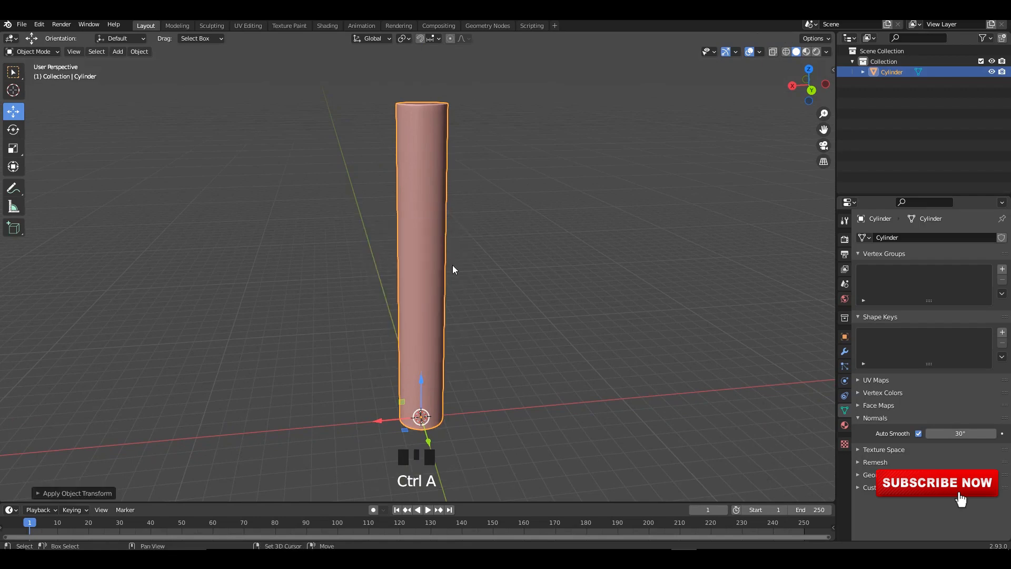
middle_click_drag(453, 265, 467, 239, "shift")
key("ctrl+a")
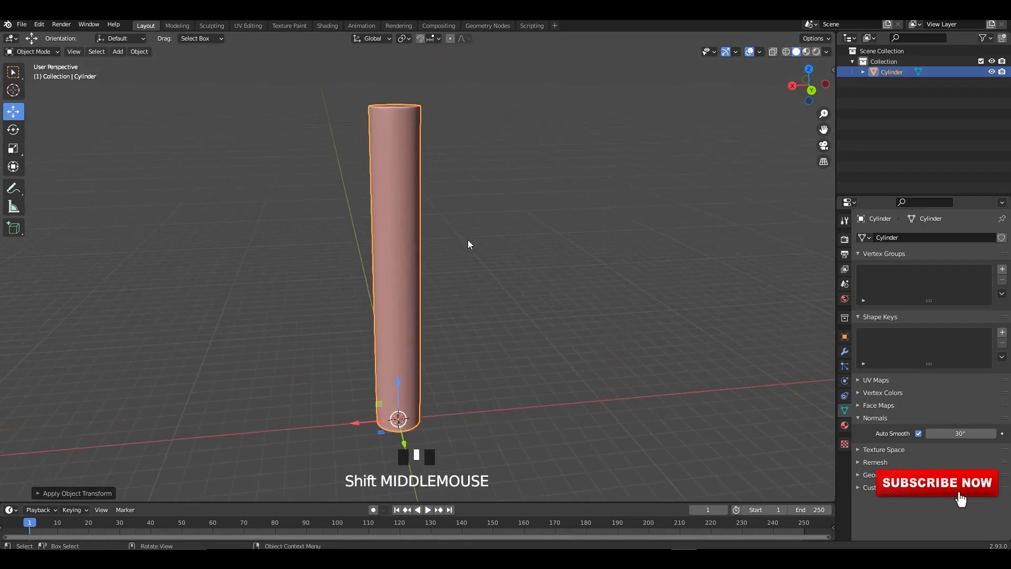
- Add a Simple Deform modifier to the column
left_click(846, 351)
left_click(927, 238)
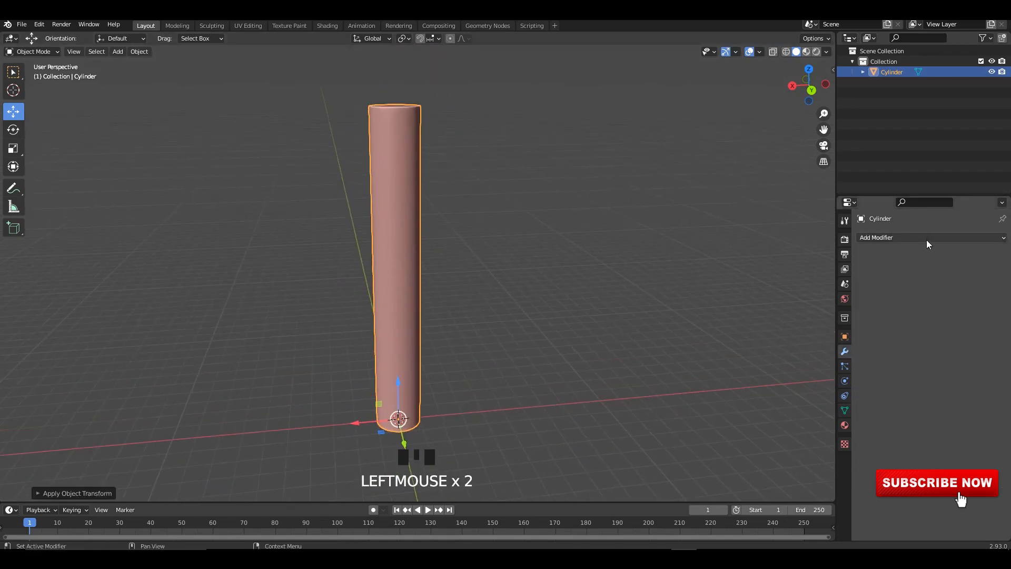
left_click(927, 239)
left_click(887, 371)
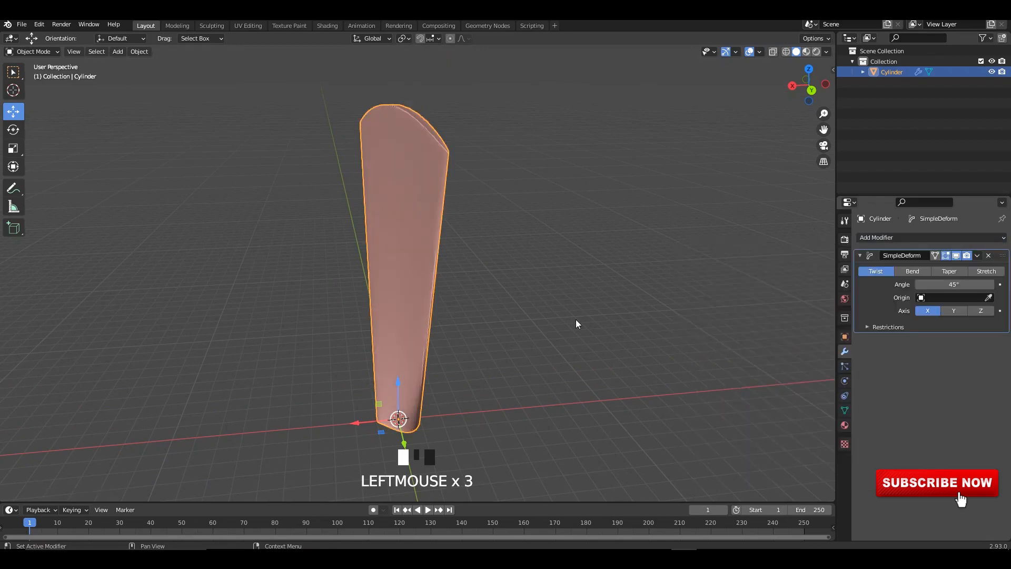
- Switch the round column's Simple Deform modifier to Bend and set its angle to 360°
middle_click_drag(534, 281, 532, 274, "shift")
left_click(914, 274)
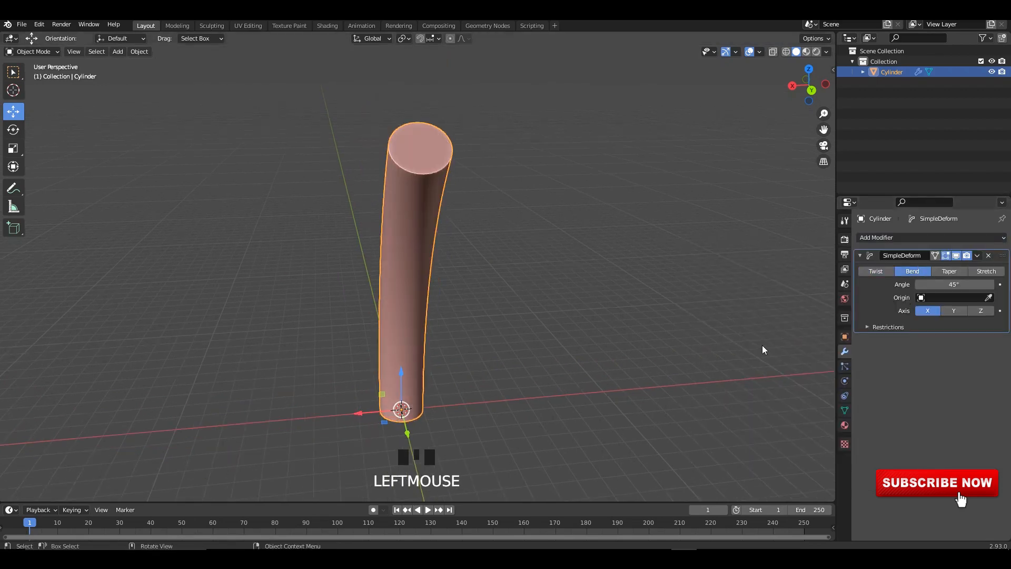
middle_click_drag(764, 349, 648, 274)
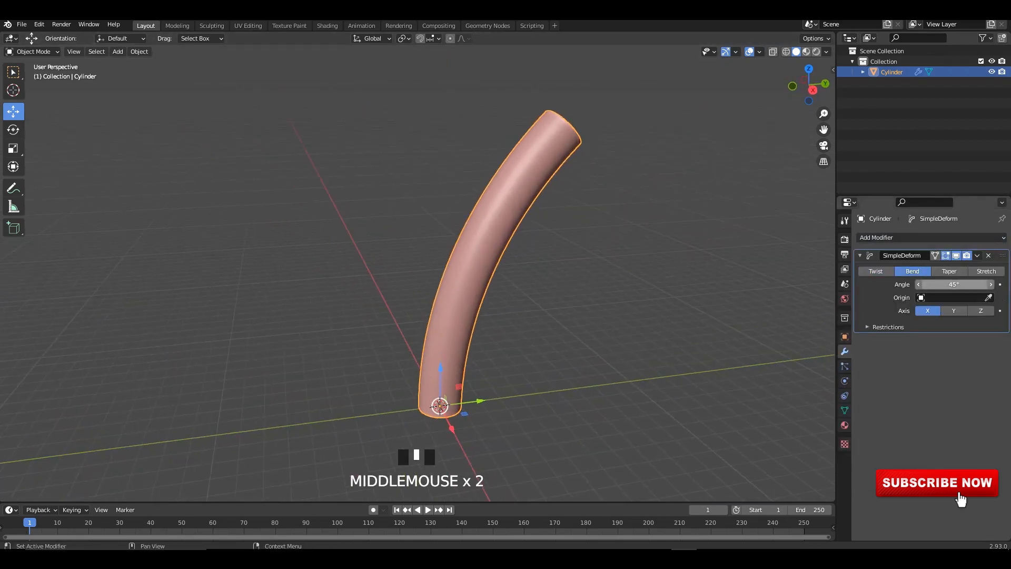
left_click_drag(955, 285, 979, 284)
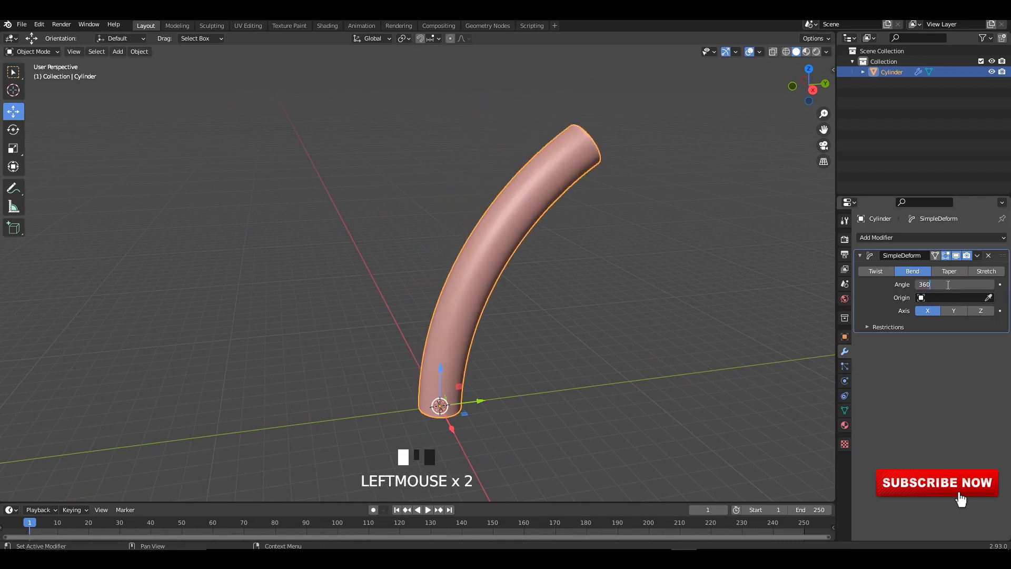
key("Return")
middle_click_drag(681, 365, 690, 366, "alt")
scroll(526, 247, "up", 4)
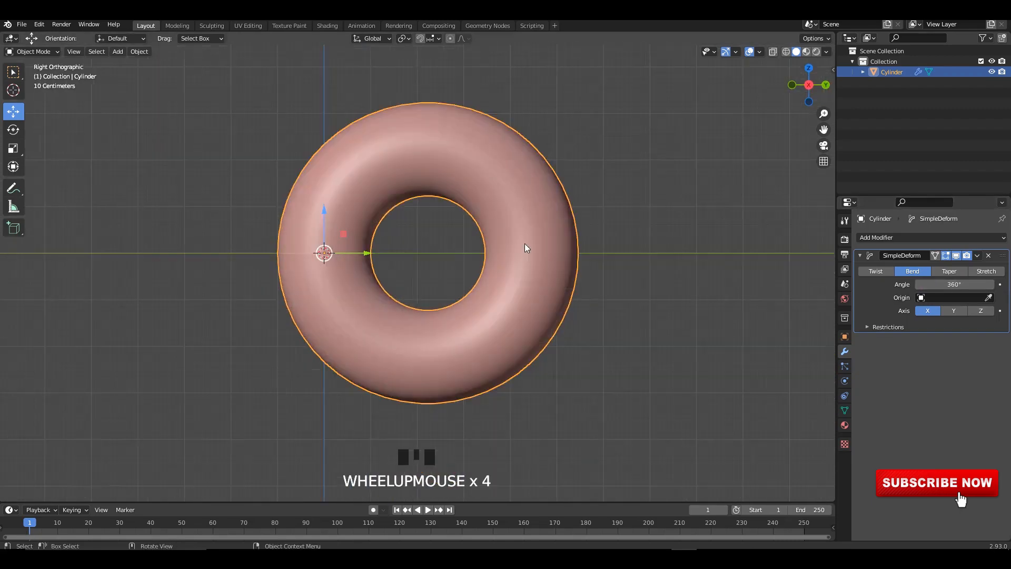
- Set the round column's bend angle to 180° to form a half-circle arch
mouse_move(956, 284)
left_mouse_down()
mouse_move(908, 285)
mouse_move(956, 285)
mouse_move(944, 285)
left_mouse_up()
type("80")
key("Return")
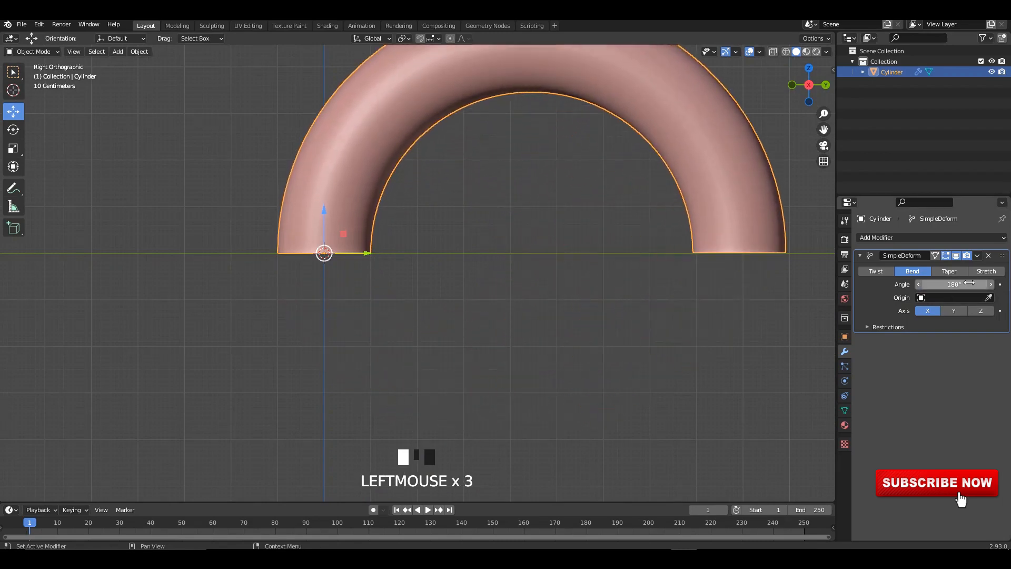
left_click(571, 268)
scroll(535, 238, "down", 2)
middle_click_drag(535, 238, 741, 192)
left_click(650, 225)
key("Tab")
key("Tab")
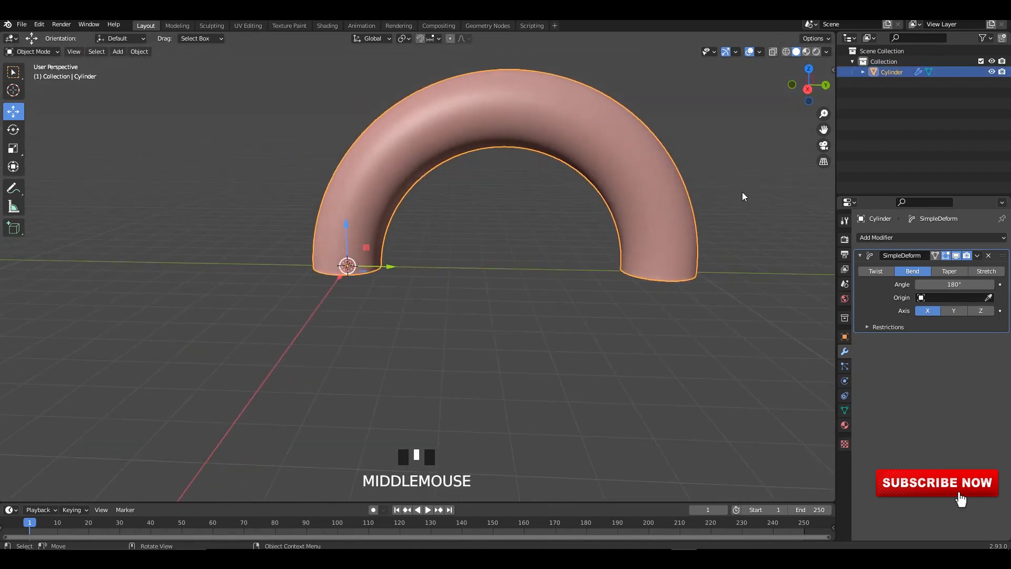
- Add a cube, move it along Y clear of the arch's near foot, and raise it so its base rests on the ground line
left_click(741, 192)
scroll(529, 205, "down", 2)
middle_click_drag(529, 205, 532, 183)
left_click(532, 187)
key("shift+a")
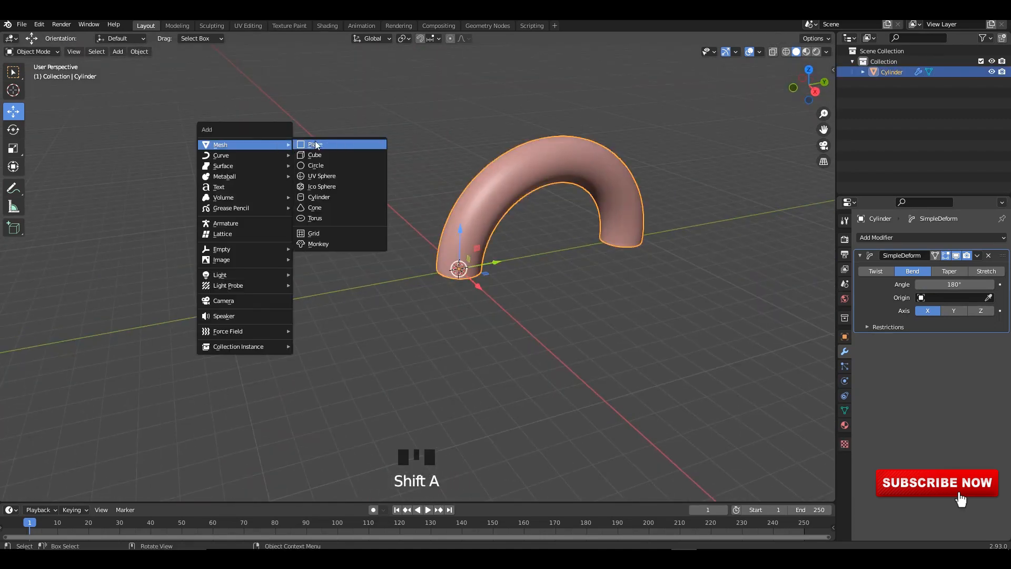
left_click(319, 155)
left_click_drag(496, 264, 433, 263)
middle_click_drag(434, 263, 433, 255, "alt")
scroll(434, 255, "up", 5)
scroll(395, 275, "up", 2, "shift")
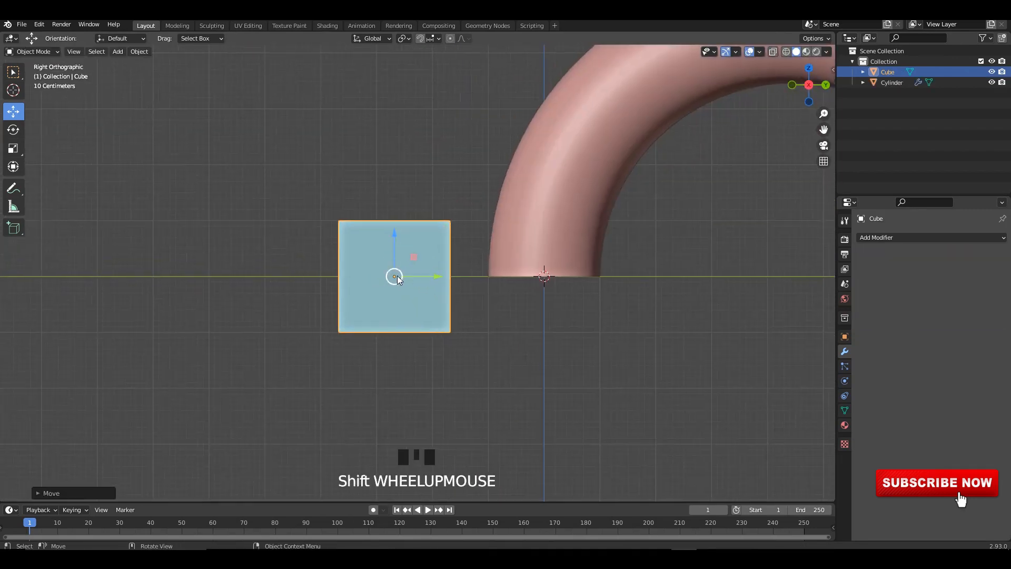
left_click_drag(395, 276, 397, 216)
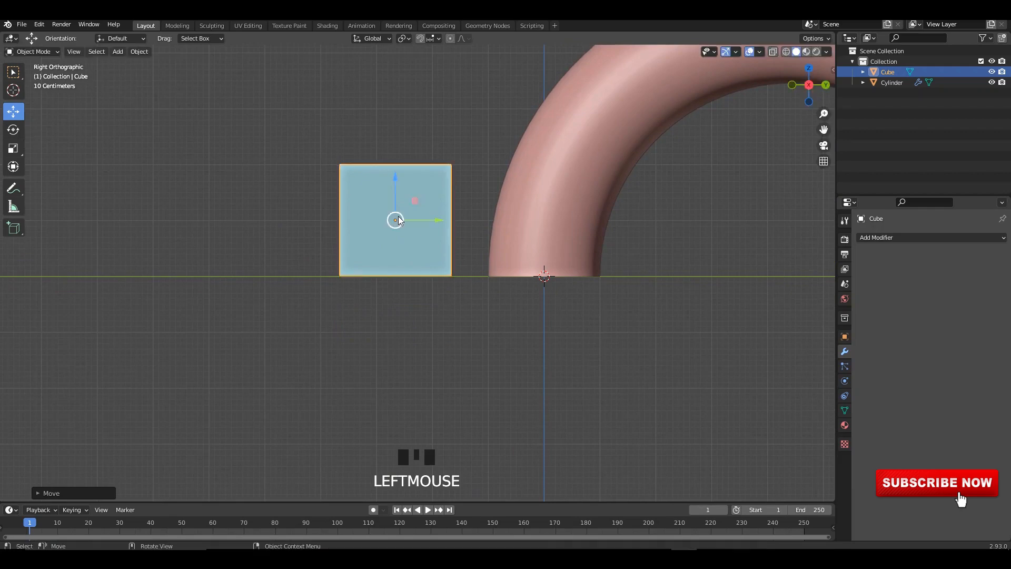
- Raise the cube's top face in side view to form a tall square column, well above the arch
key("Tab")
middle_click_drag(399, 226, 431, 238)
key("3")
left_click(416, 214)
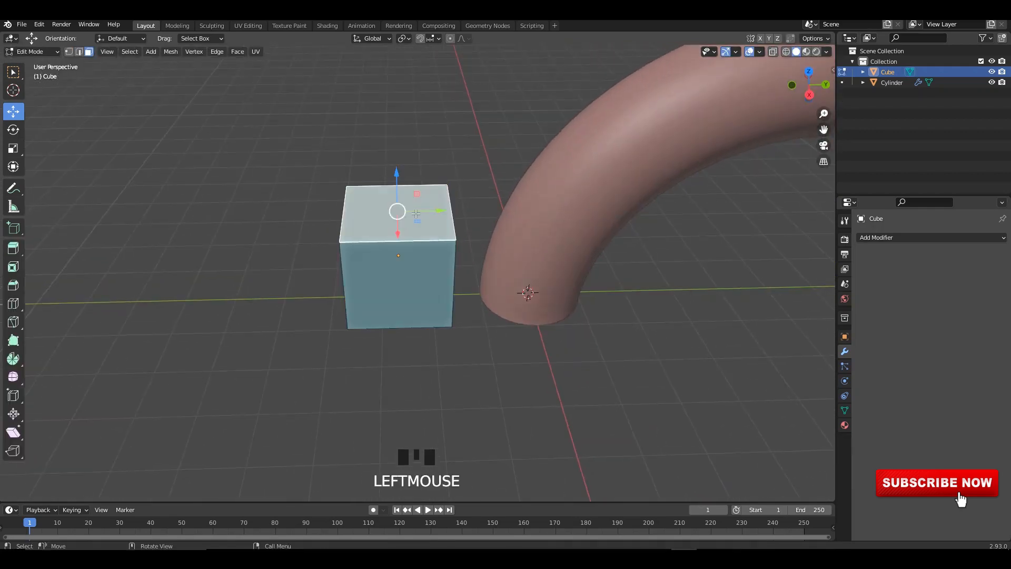
middle_click_drag(496, 221, 435, 301, "alt")
scroll(423, 212, "down", 5)
key("alt+z")
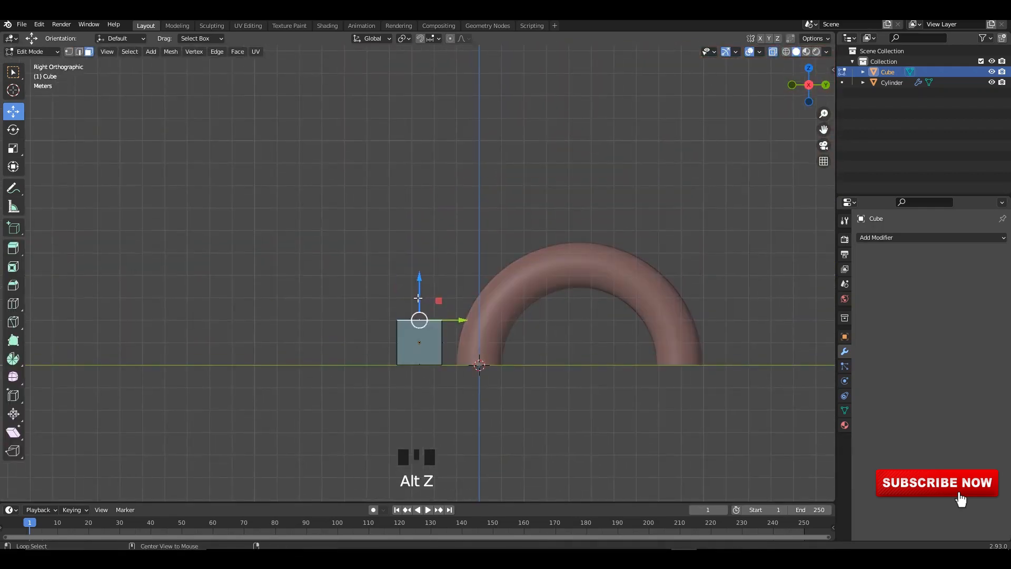
left_click_drag(438, 300, 432, 149)
left_click_drag(440, 97, 440, 90)
middle_click_drag(440, 89, 431, 241, "shift")
left_click_drag(431, 242, 431, 140)
key("alt+z")
middle_click_drag(465, 232, 447, 228)
- Leave mesh editing and shade the square column smooth
key("Tab")
right_click(447, 229)
left_click(448, 231)
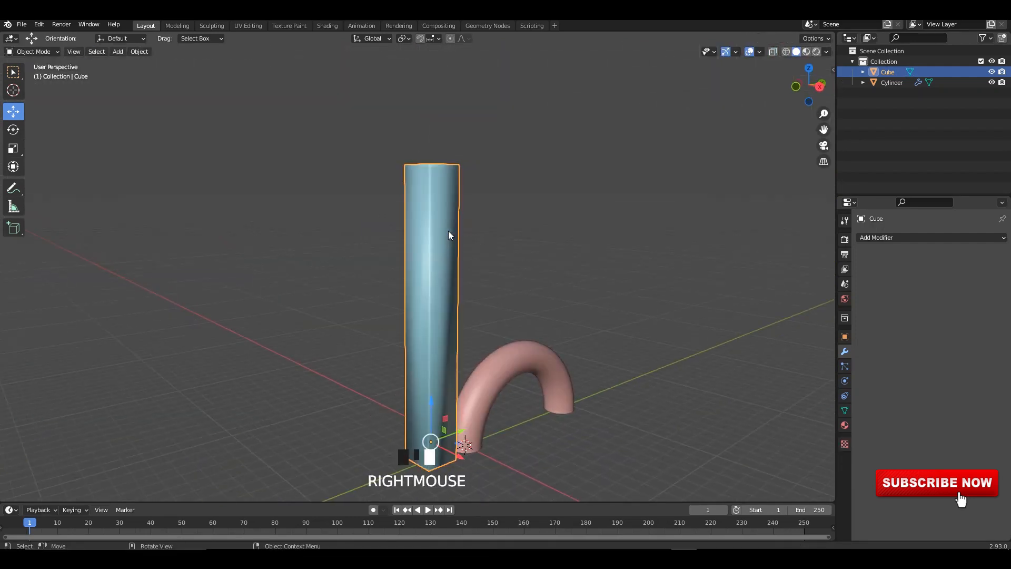
middle_click_drag(585, 381, 586, 294, "shift")
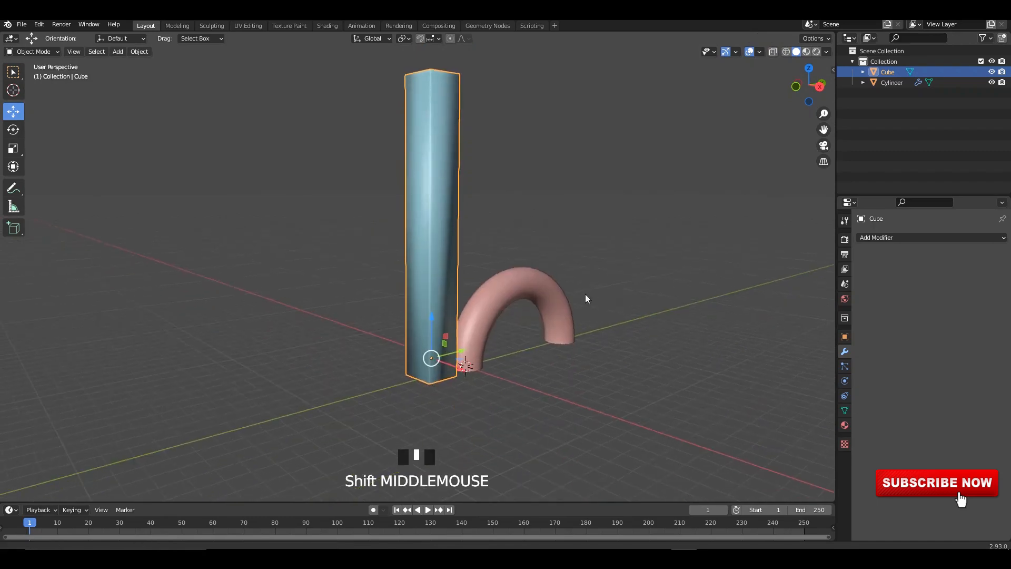
left_click(845, 410)
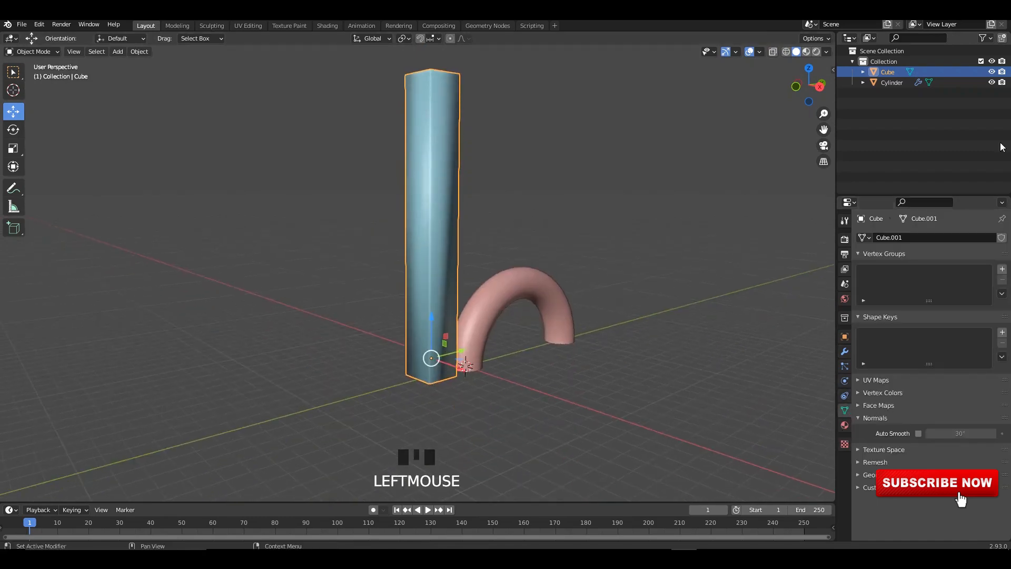
left_click(467, 209)
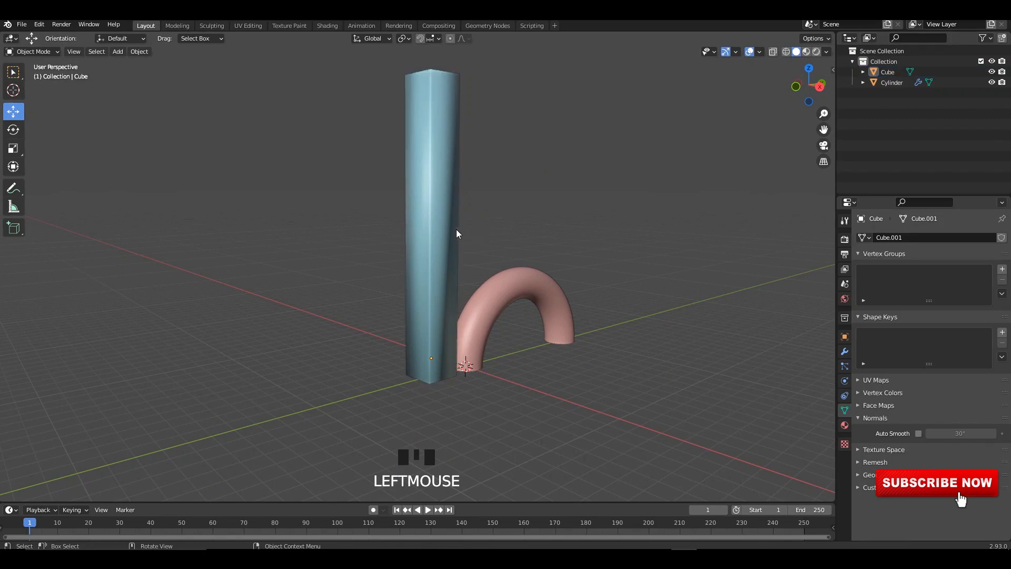
left_click(456, 229)
left_click(845, 336)
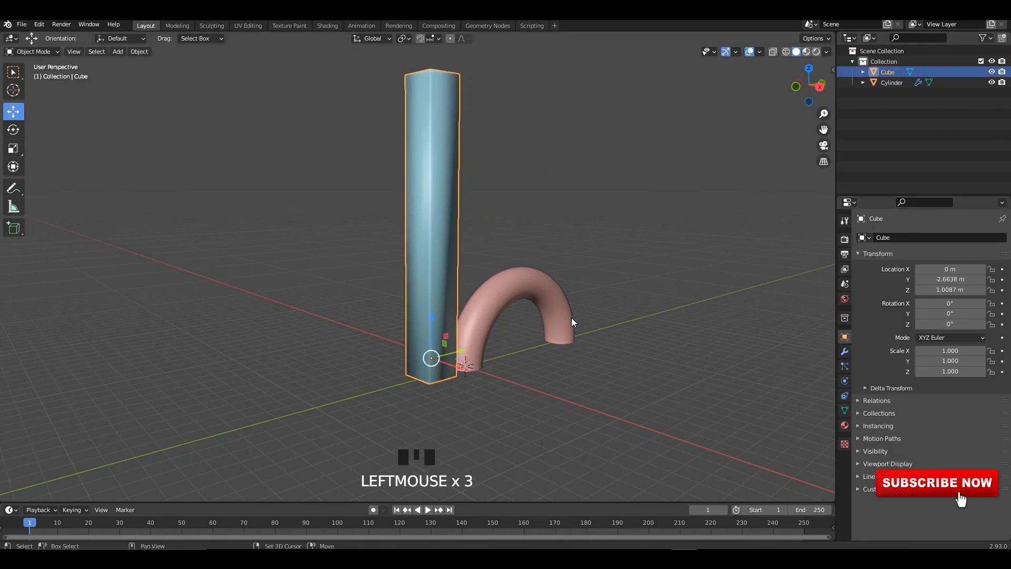
middle_click_drag(574, 324, 537, 310, "shift")
left_click(842, 353)
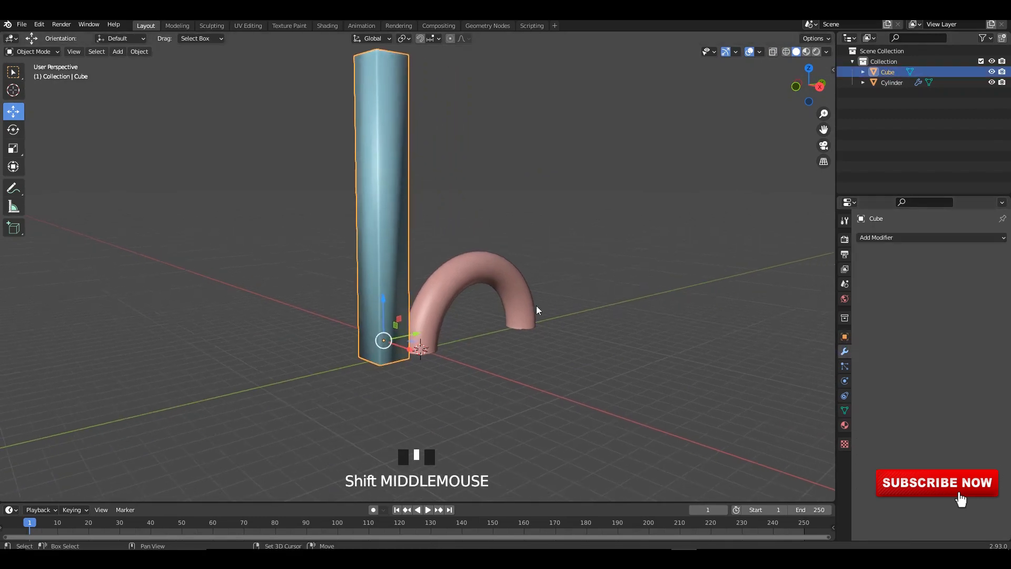
left_click(844, 367)
middle_click_drag(461, 295, 474, 318, "shift")
- Add many evenly spaced horizontal loop cuts along the square column's full height, without sliding them
left_click(406, 243)
key("Tab")
middle_click_drag(404, 237, 399, 261)
key("ctrl+r")
scroll(393, 217, "up", 20)
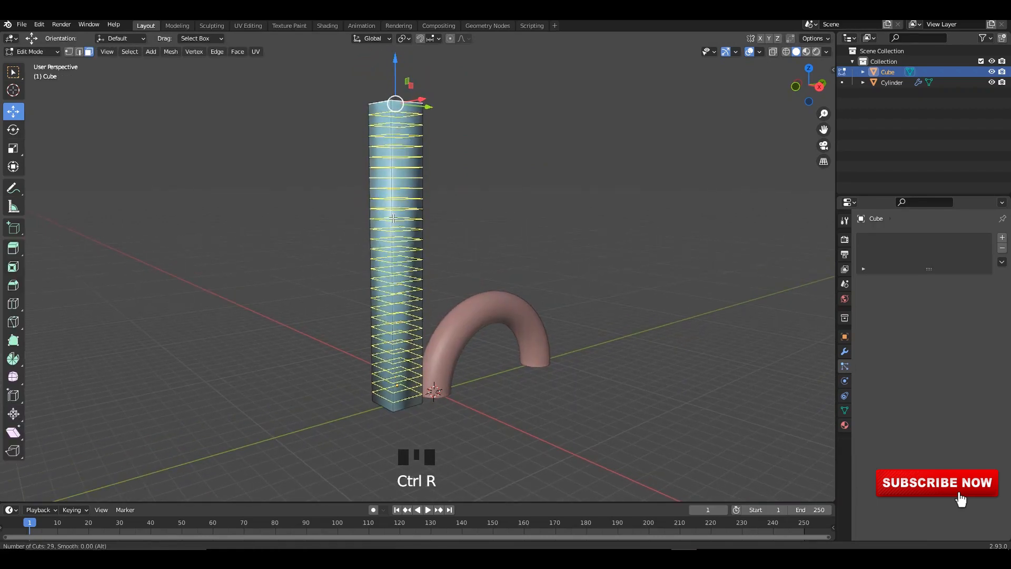
scroll(393, 217, "up", 12)
left_click(394, 218)
left_click(394, 218)
key("Tab")
- Reapply smooth shading to the square column and enable Auto Smooth at 30°
right_click(399, 209)
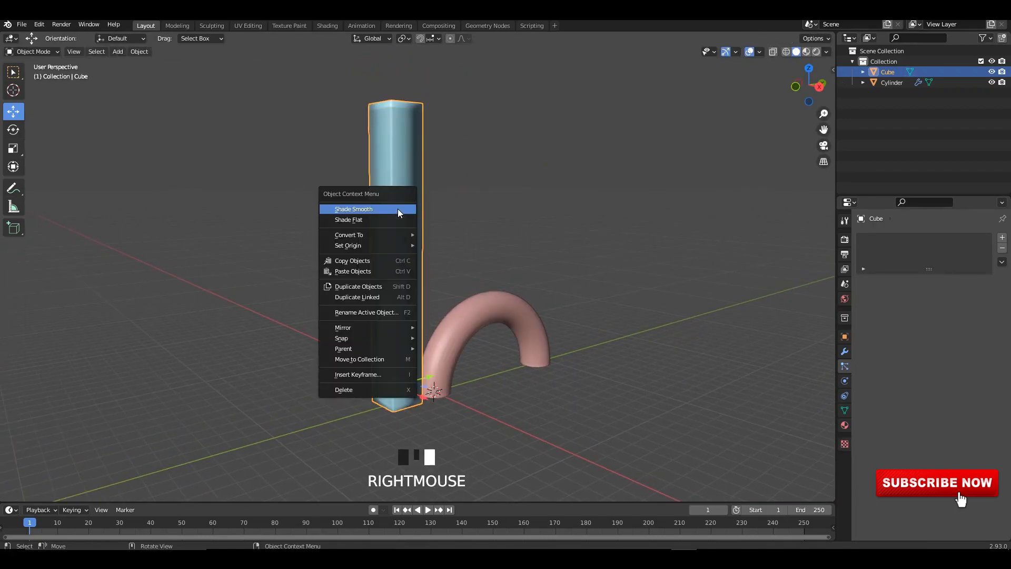
left_click(397, 208)
left_click(845, 410)
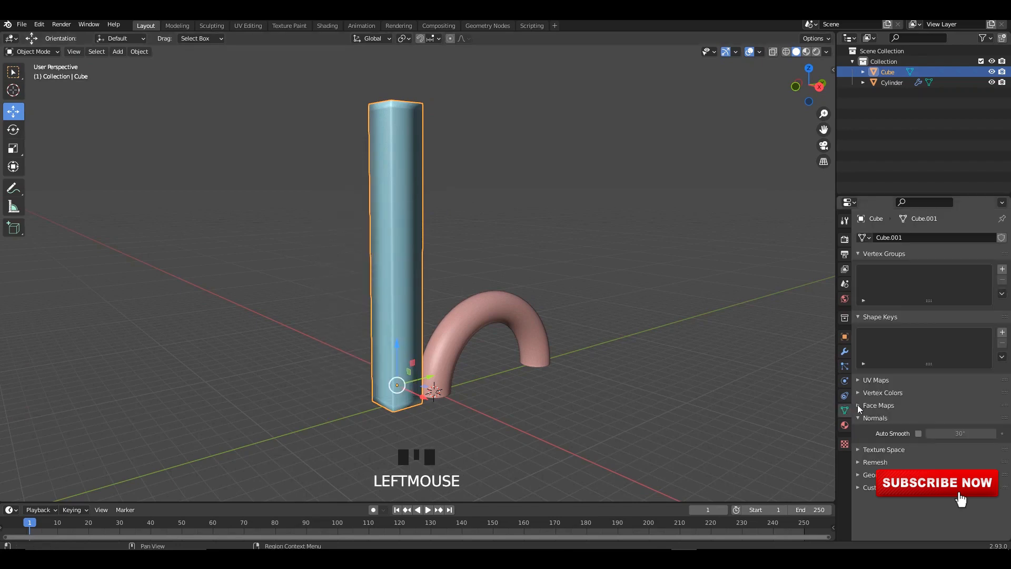
left_click(918, 433)
left_click(424, 242)
left_click(417, 244)
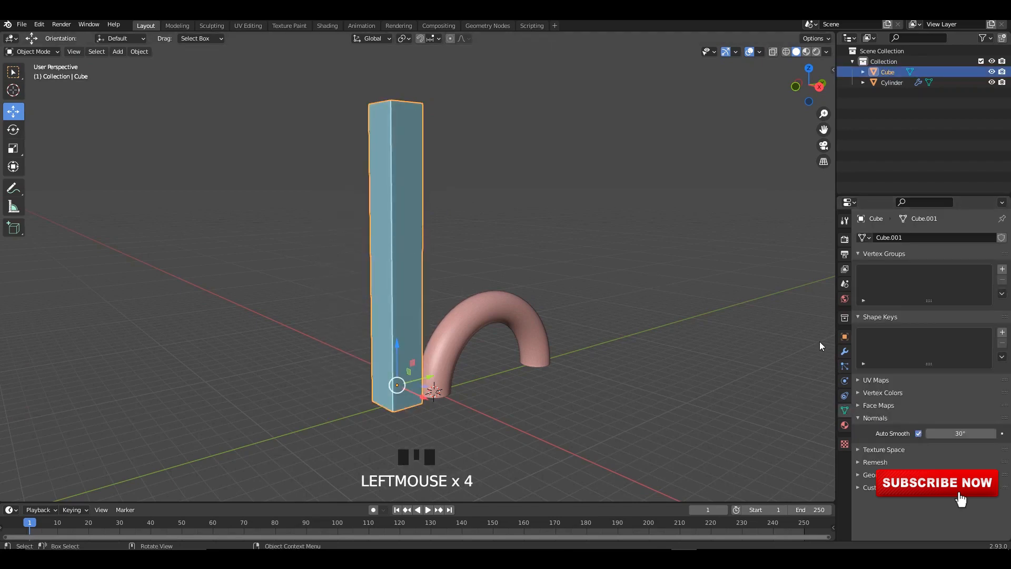
- Add a Simple Deform modifier to the square column in Twist mode and set its axis to Z
left_click(845, 352)
left_click(904, 239)
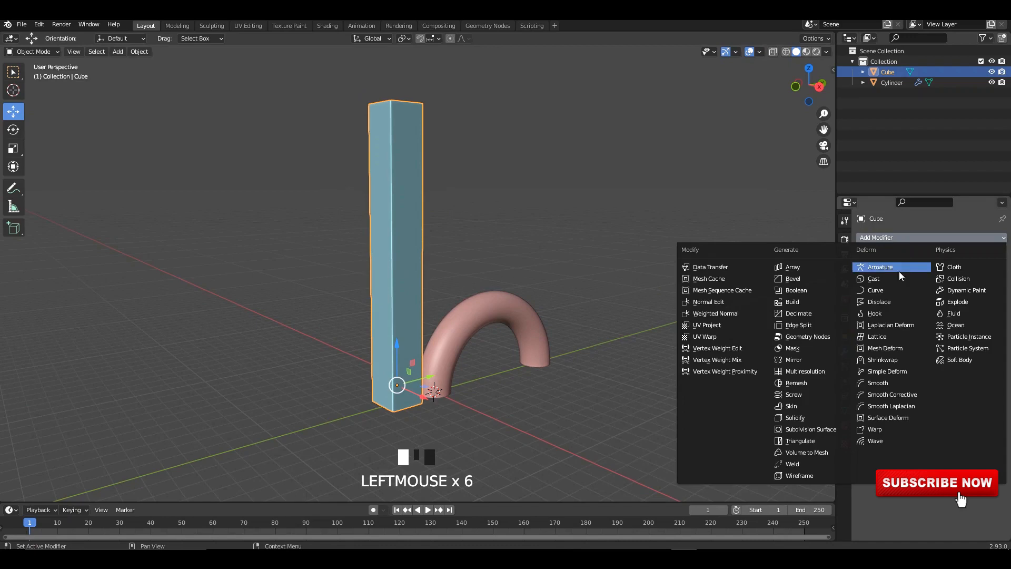
left_click(886, 371)
middle_click_drag(659, 269, 658, 277, "shift")
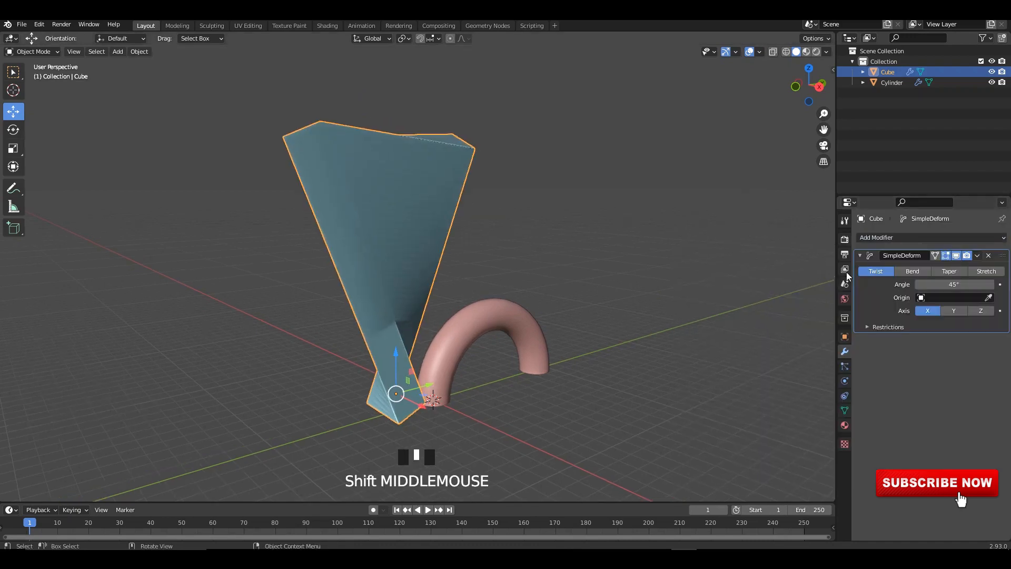
left_click(956, 310)
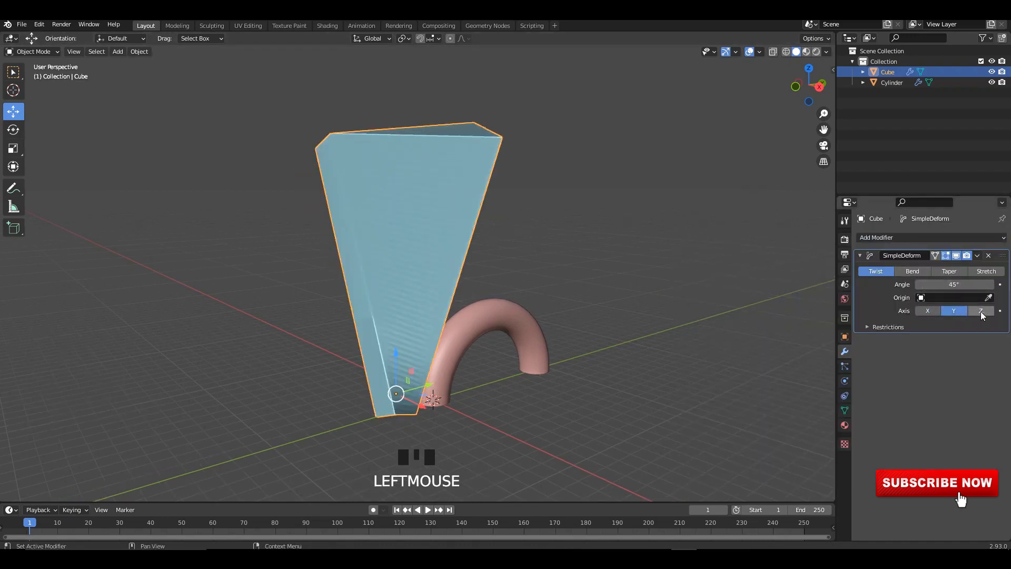
left_click(981, 311)
- Set the square column's twist angle to 360°
left_click_drag(955, 285, 974, 284)
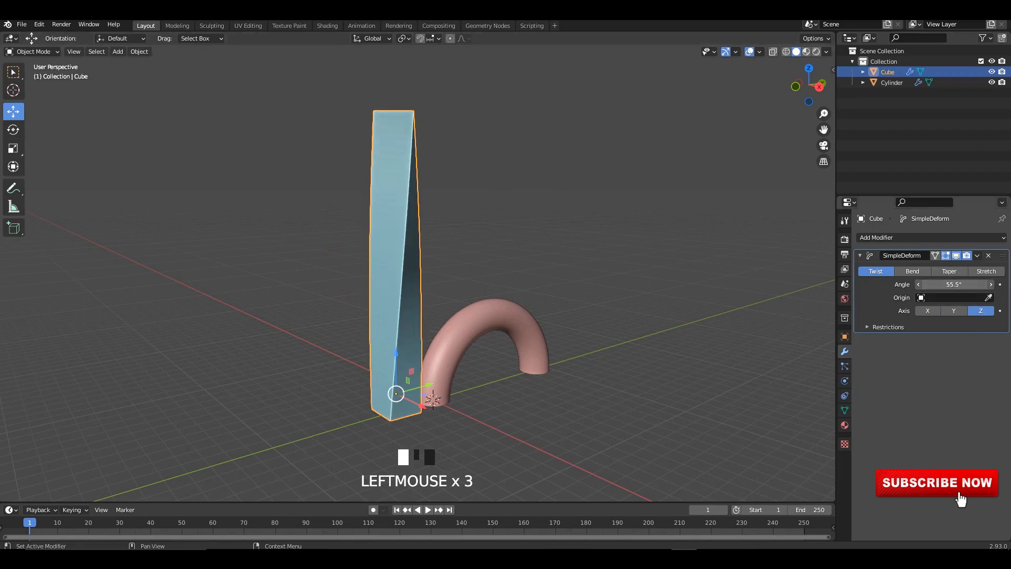
key("Return")
left_click(454, 213)
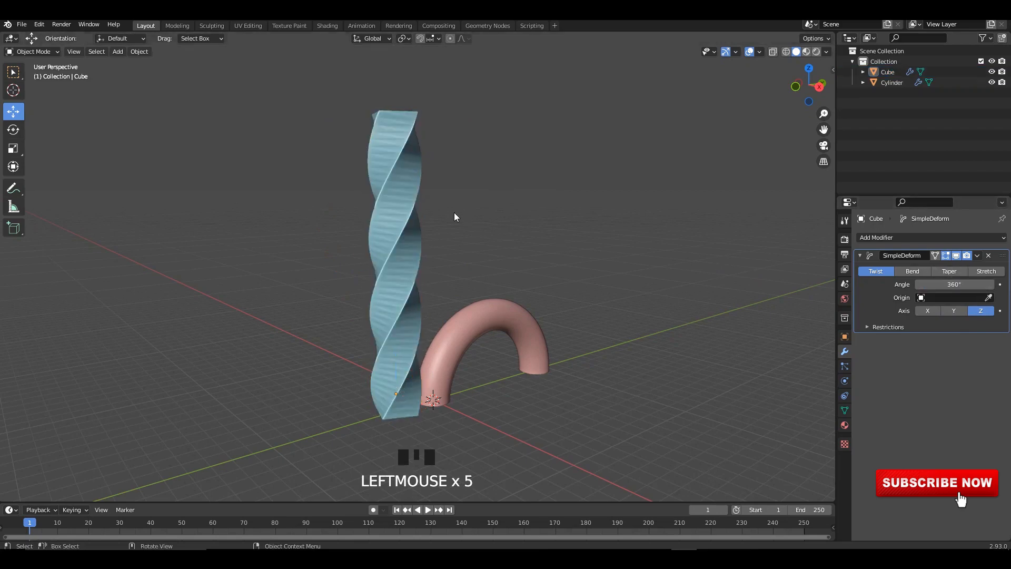
right_click(408, 194)
left_click(409, 195)
- Open the twisted square column's mesh for editing
middle_click_drag(470, 198, 418, 248, "alt")
scroll(435, 195, "up", 3)
left_click(412, 204)
key("Tab")
scroll(378, 189, "up", 2)
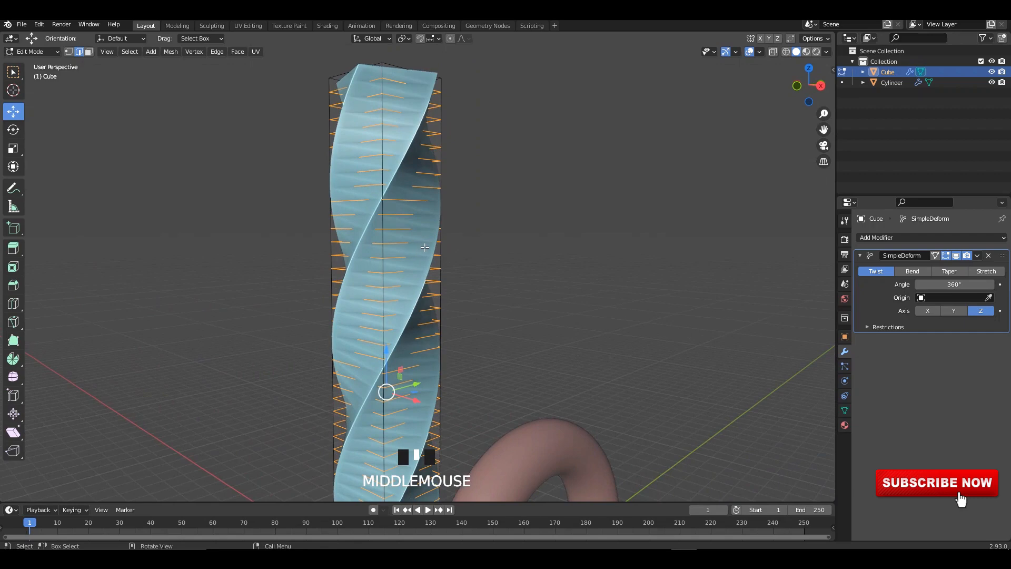
- Select the vertical corner edge loops of the square column along its full height
left_click(381, 147)
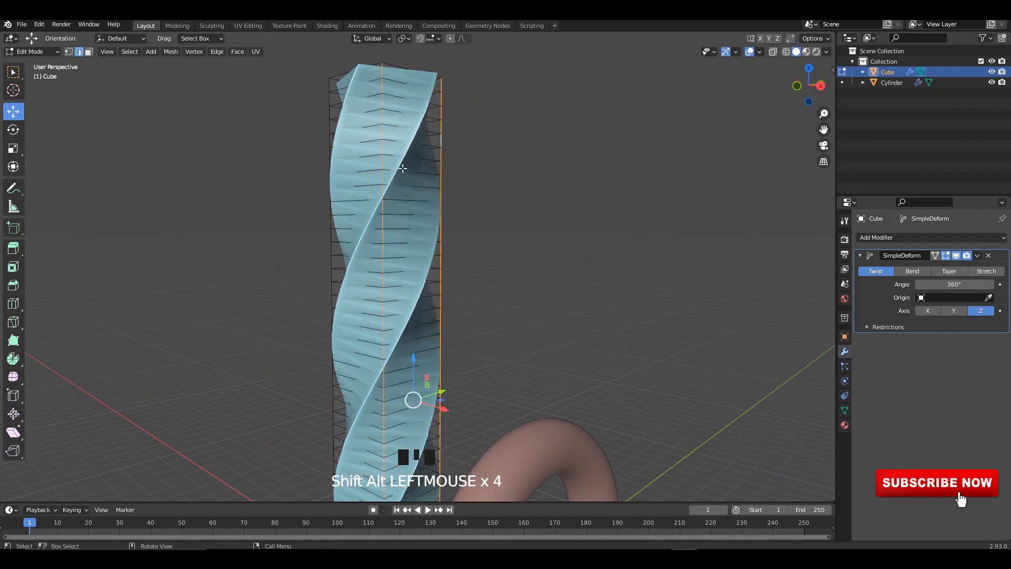
middle_click_drag(402, 168, 508, 181)
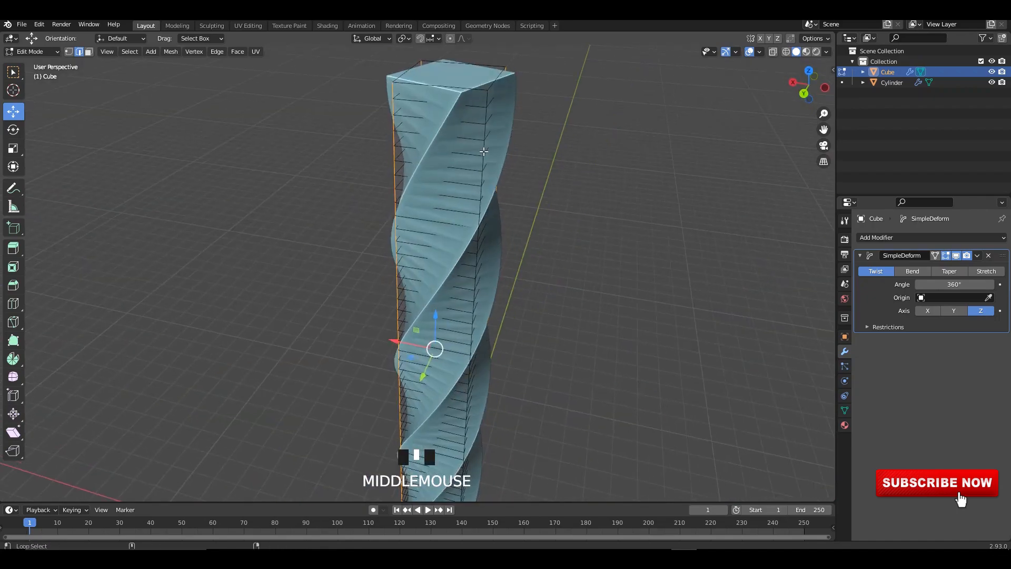
key("alt+z")
scroll(497, 192, "up", 3)
key("alt+z")
scroll(476, 226, "up", 2)
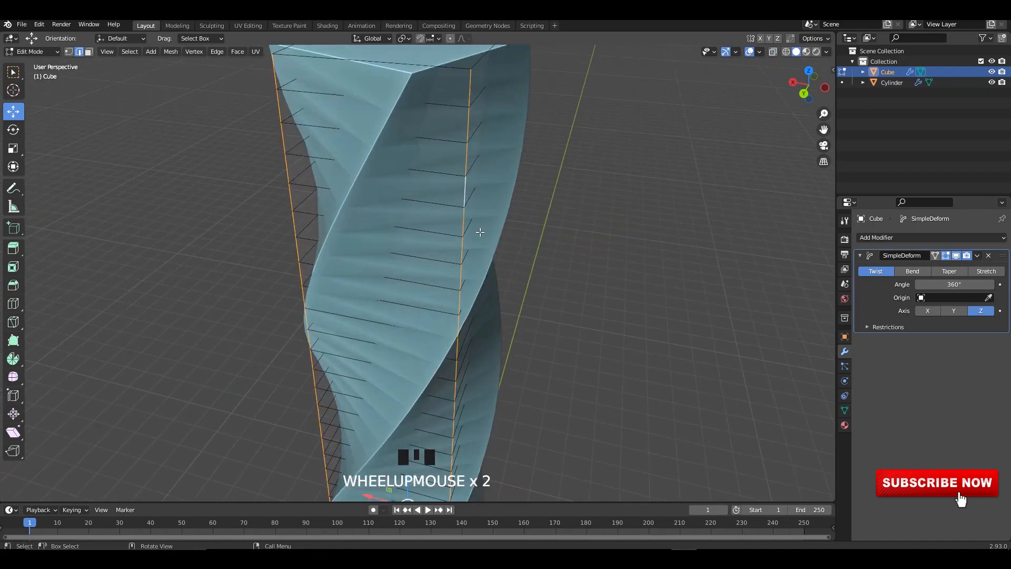
middle_click_drag(476, 226, 517, 248)
- Bevel the selected vertical corner edges narrowly and compare the twisted column in and out of mesh editing
key("ctrl+b")
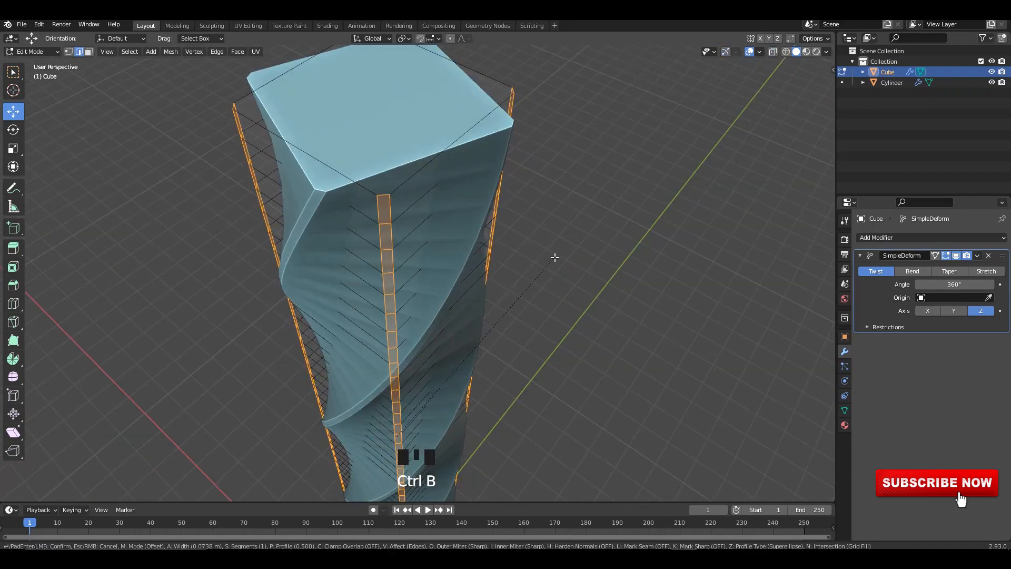
left_click(555, 257)
key("Tab")
key("Tab")
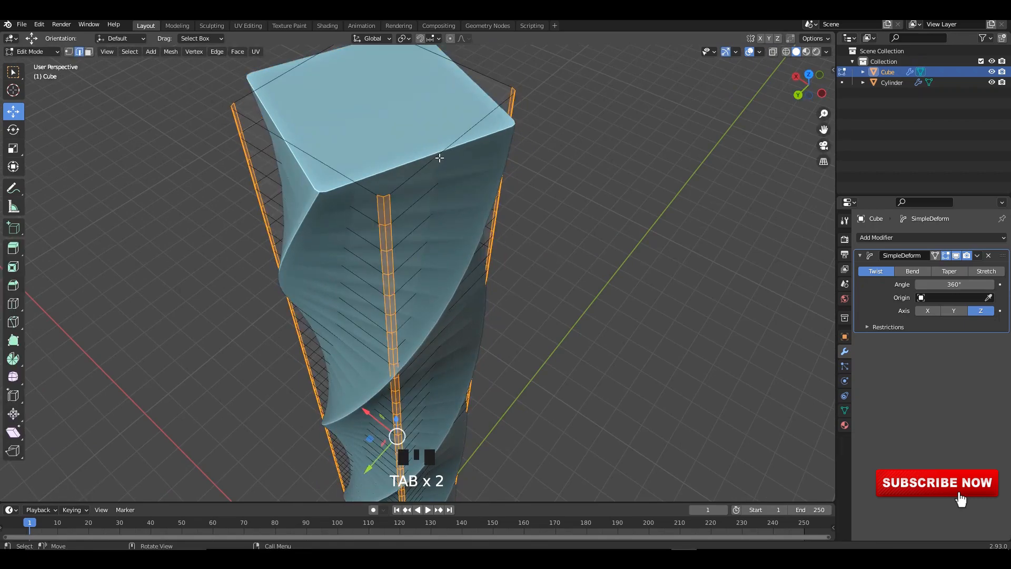
- Undo the bevel on the square column's vertical corner edges
key("ctrl+z")
key("ctrl+z")
key("ctrl+z")
key("ctrl+z")
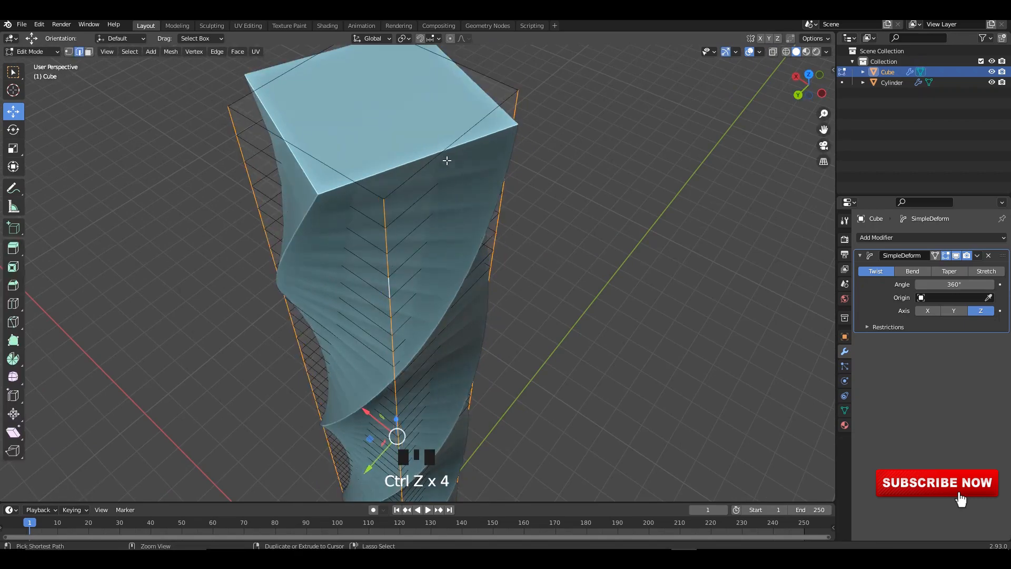
- Add two evenly spaced lengthwise loop cuts in each direction across the square column, dividing every side into three strips
left_click(447, 157)
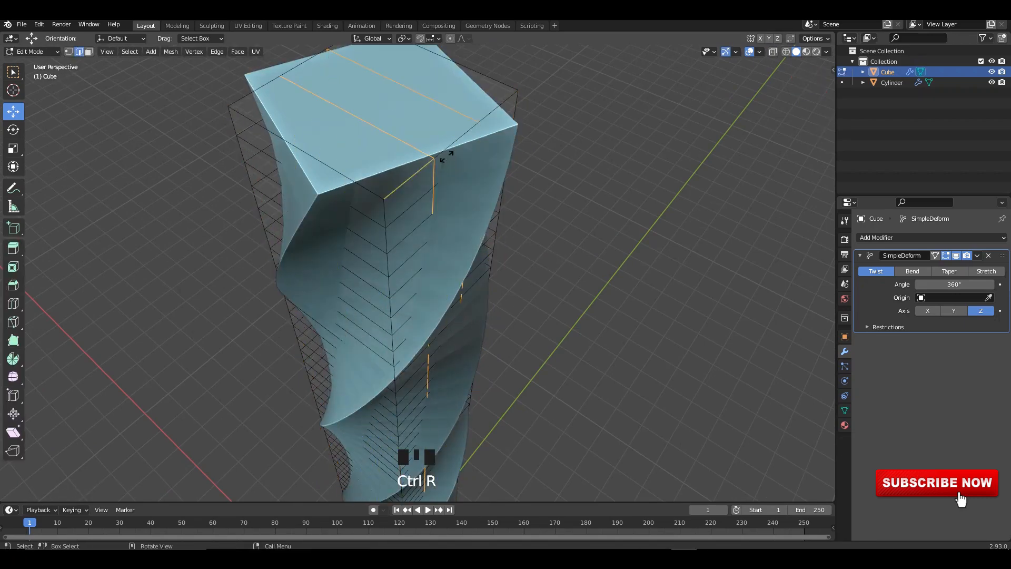
key("ctrl+r")
left_click(327, 164)
key("Tab")
key("Tab")
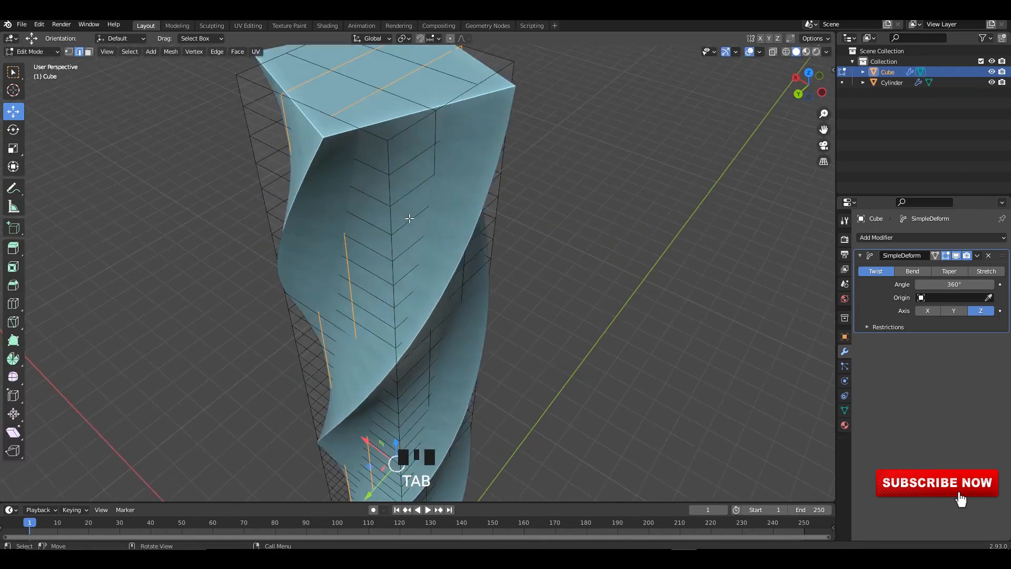
- Select the square column's vertical corner edge loops and bevel them narrowly with two segments, returning to object editing
middle_click_drag(410, 218, 410, 208)
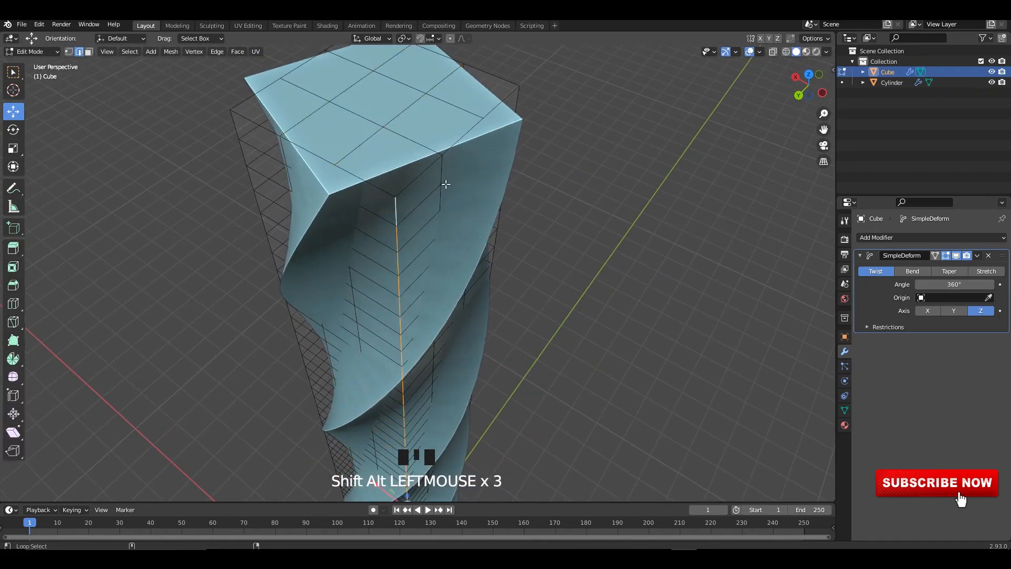
middle_click_drag(240, 114, 327, 203, "shift")
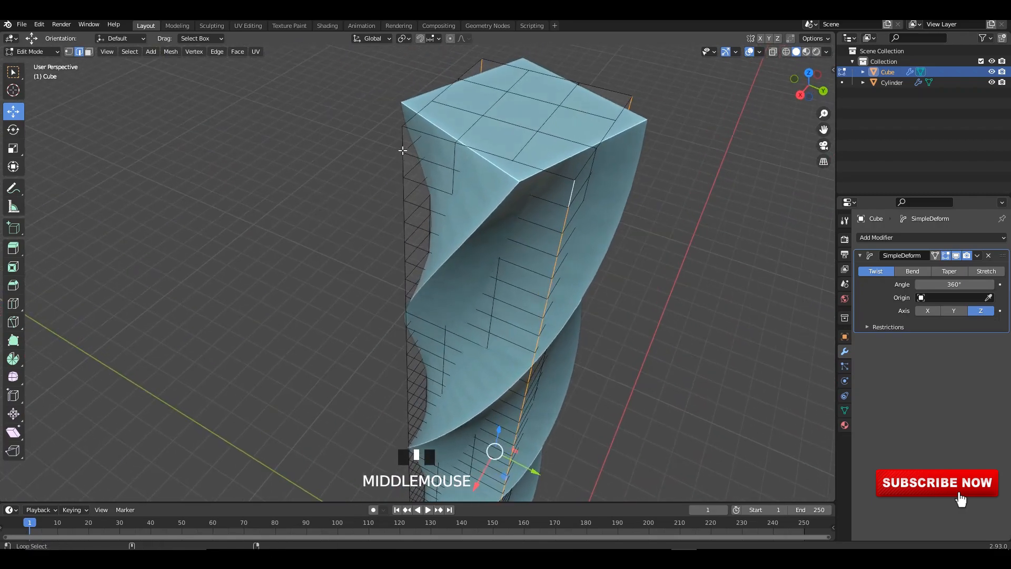
scroll(453, 174, "up", 3)
middle_click_drag(458, 201, 481, 203)
key("ctrl+b")
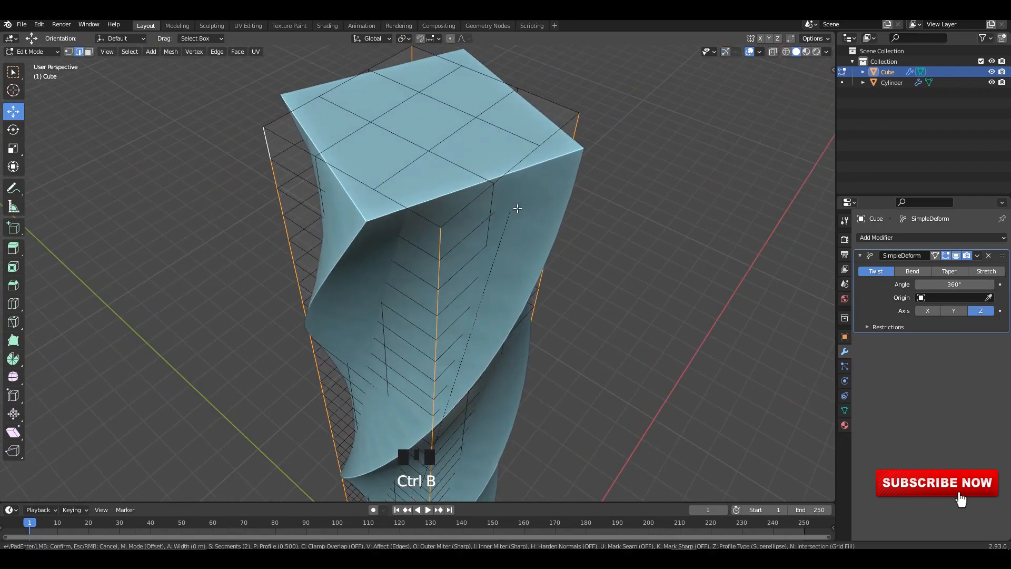
left_click(593, 200)
key("Tab")
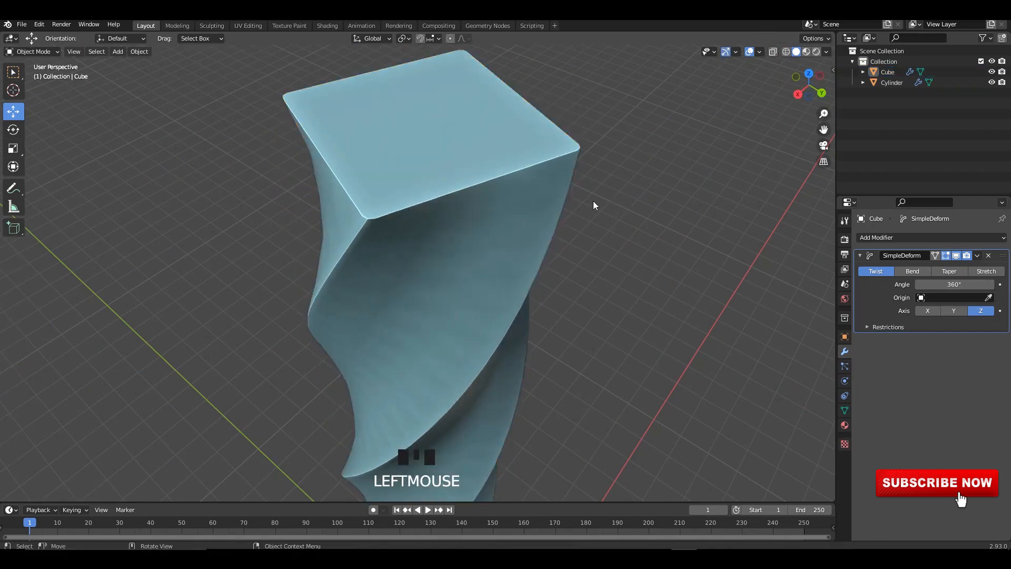
- Select the twisted column and try Bend on its Simple Deform modifier before switching it back to Twist
middle_click_drag(594, 200, 458, 106, "alt")
scroll(506, 214, "down", 5)
left_click(424, 203)
right_click(424, 204)
left_click(424, 203)
middle_click_drag(428, 207, 423, 210, "alt")
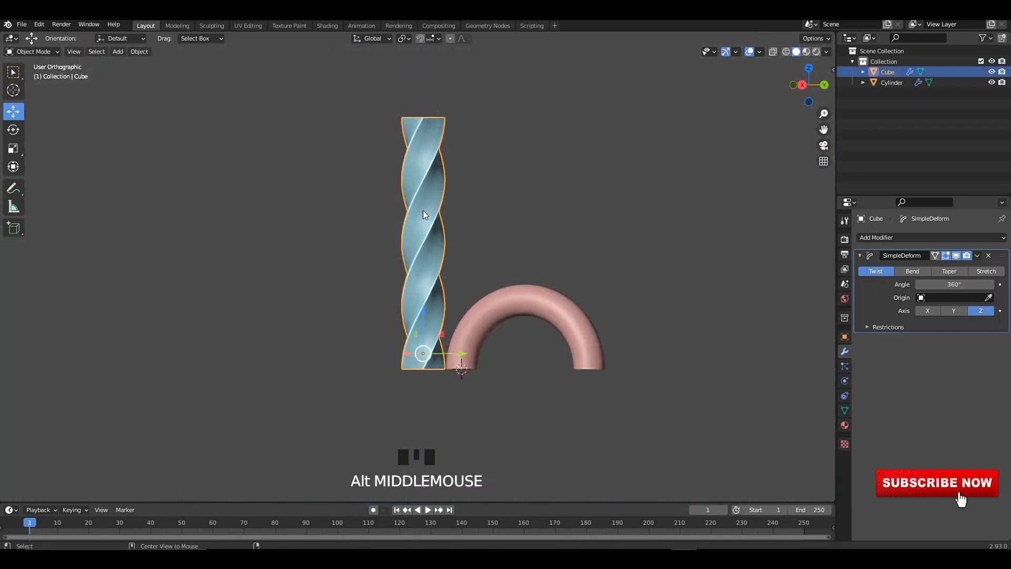
left_click(921, 270)
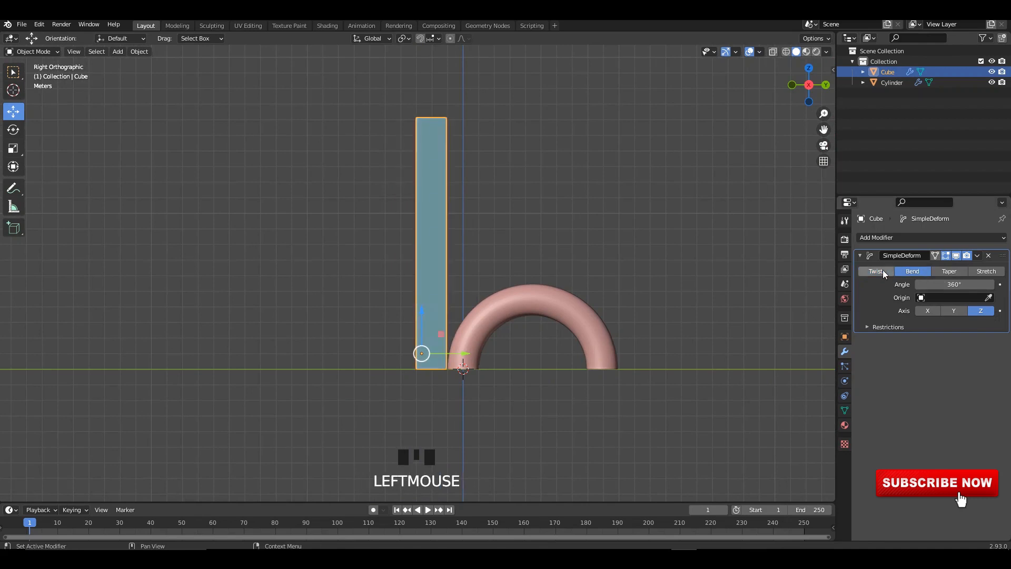
left_click(883, 269)
- Duplicate the column's Twist modifier twice to stack three Simple Deform modifiers on it
left_click(860, 257)
left_click(860, 256)
left_click(861, 257)
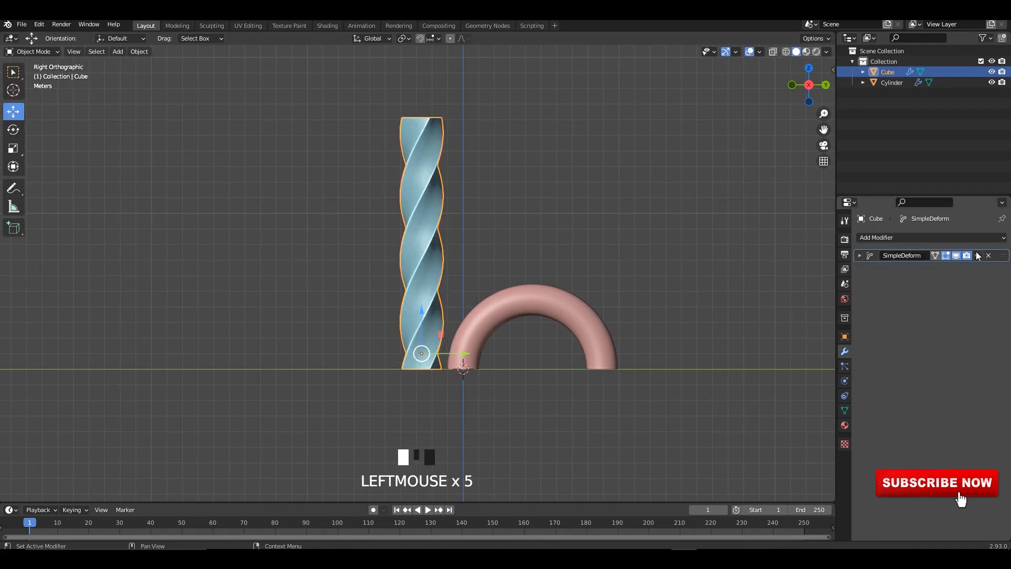
left_click(977, 256)
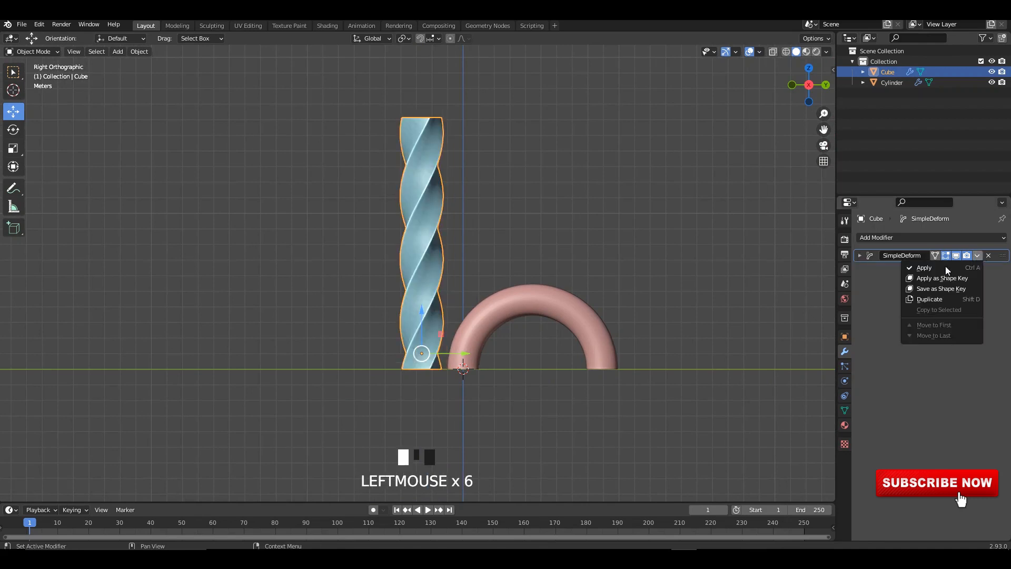
left_click(940, 299)
middle_click_drag(927, 289, 926, 247)
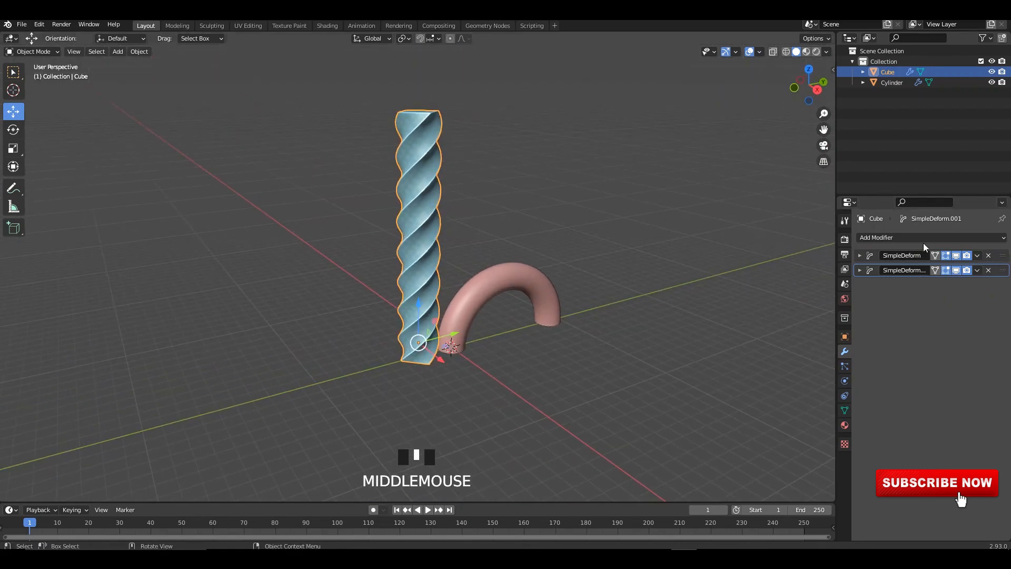
left_click(977, 270)
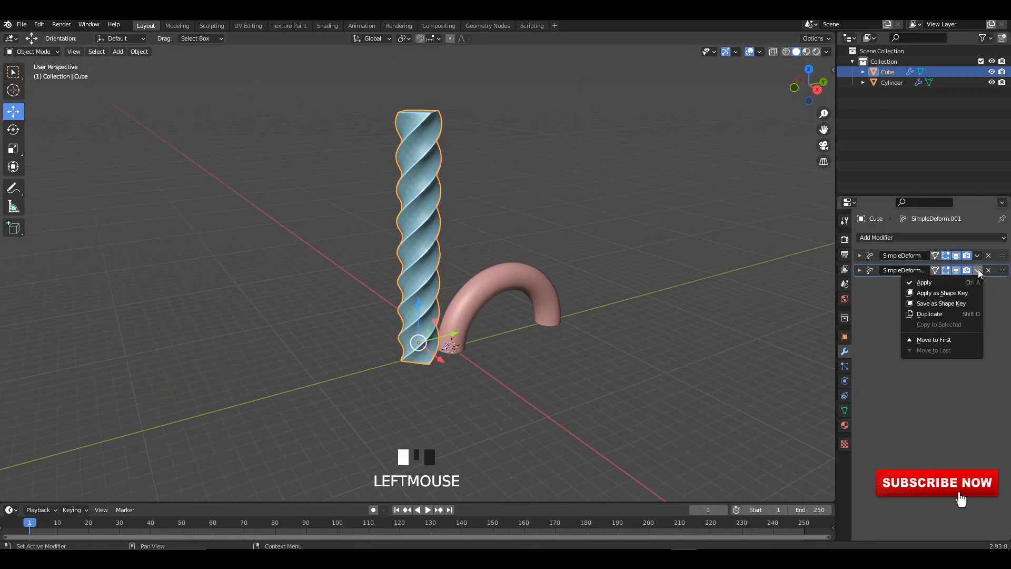
left_click(930, 314)
left_click(649, 248)
middle_click_drag(649, 248, 419, 187)
scroll(428, 200, "up", 3)
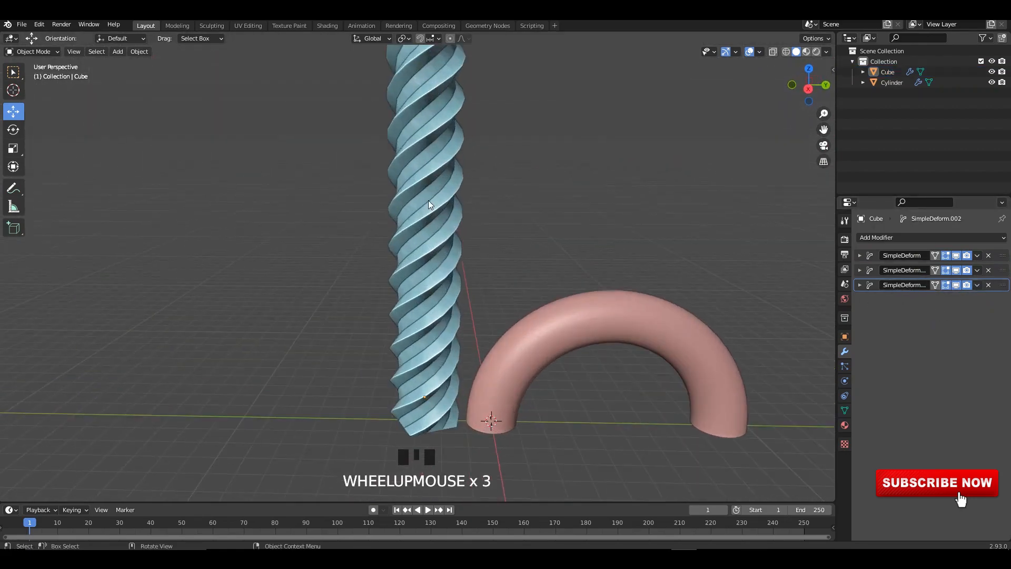
- Change the column's third Simple Deform modifier to Bend around the Y axis
left_click(428, 203)
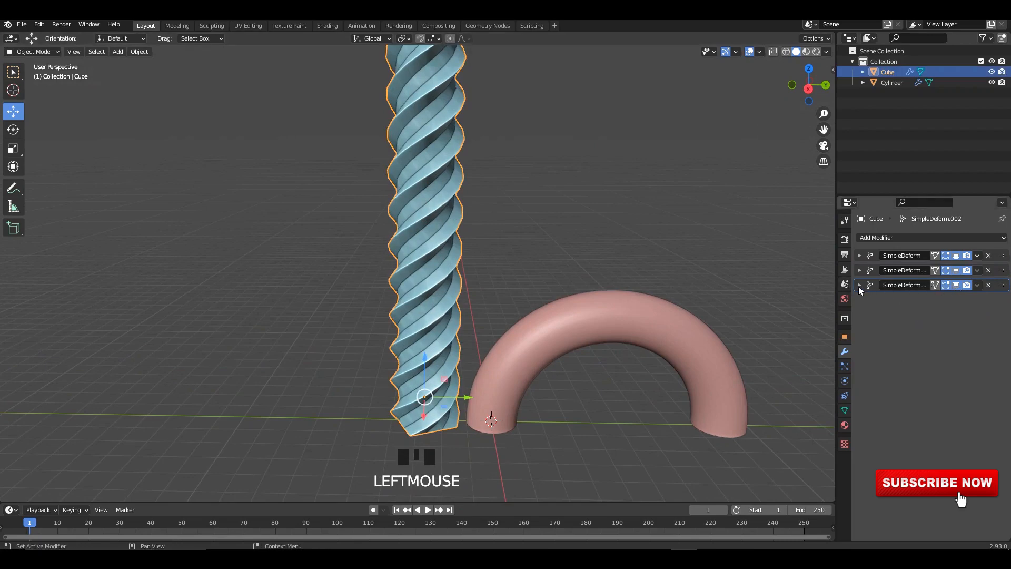
left_click(860, 287)
left_click(913, 301)
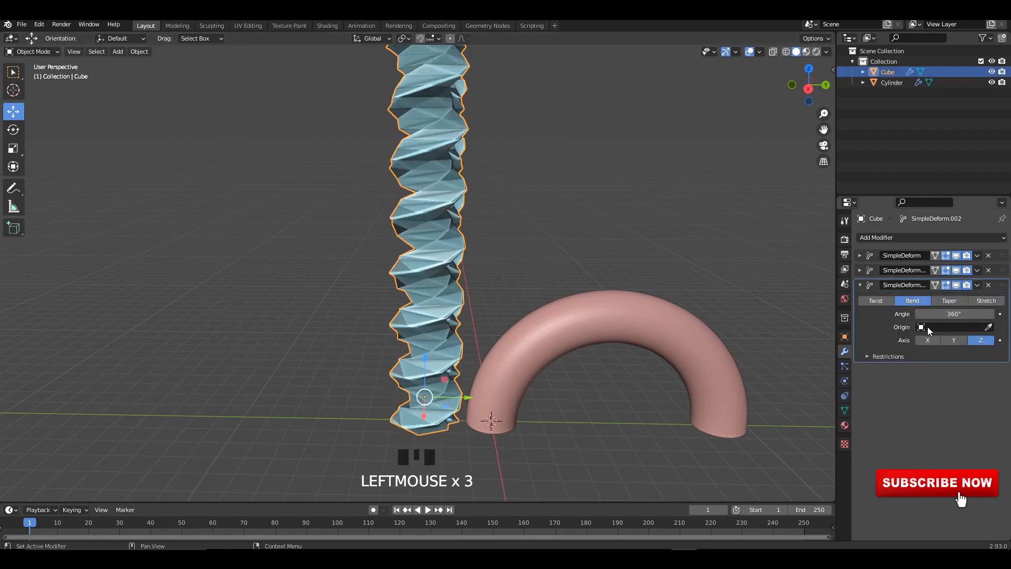
left_click(954, 340)
middle_click_drag(545, 279, 564, 271, "alt")
scroll(564, 270, "up", 2)
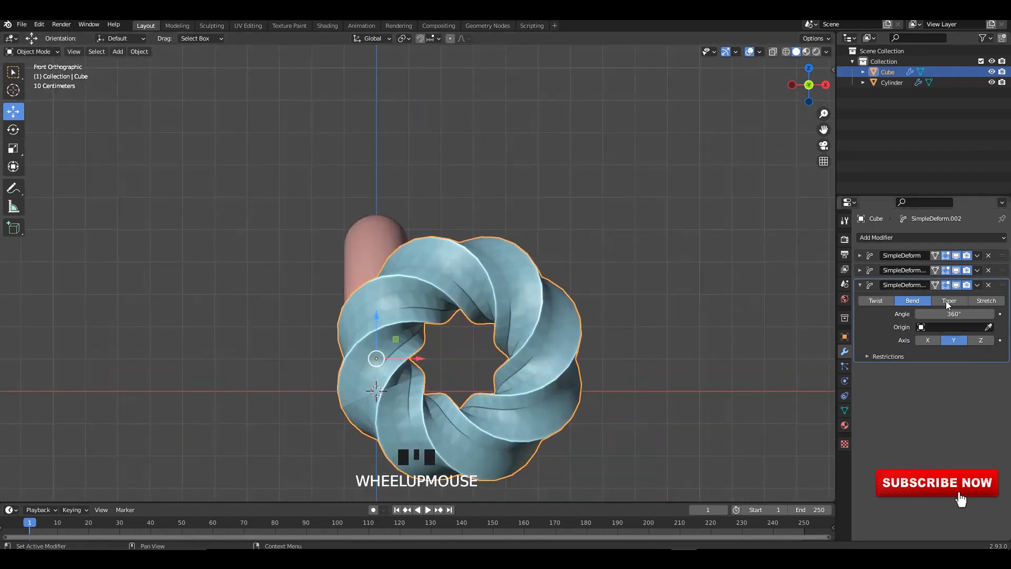
- Set the Bend modifier's angle to 180°, then increase it to 204°
left_click_drag(957, 315, 955, 312)
left_click(954, 313)
key("Return")
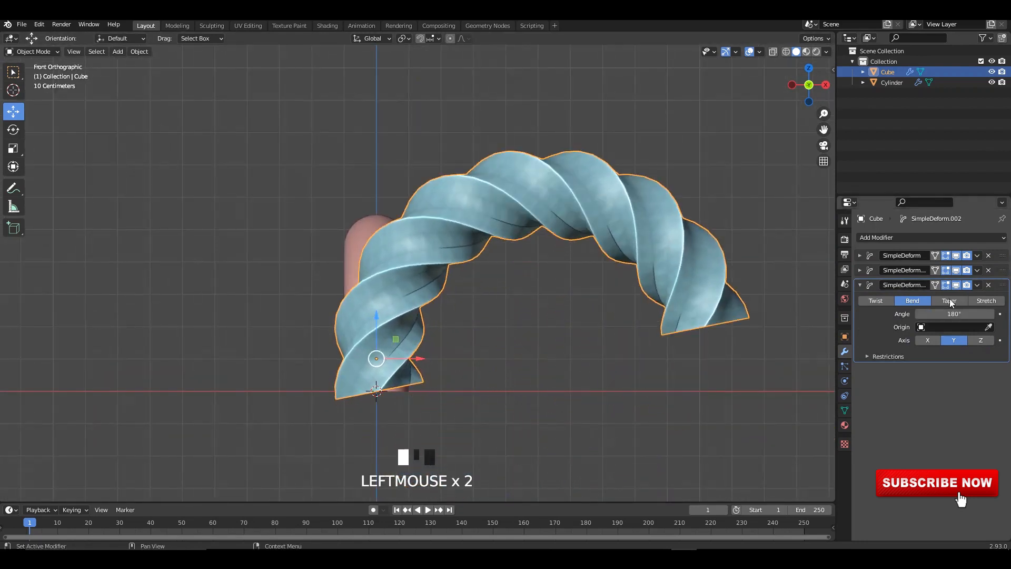
left_click_drag(954, 314, 958, 314)
left_click(642, 255)
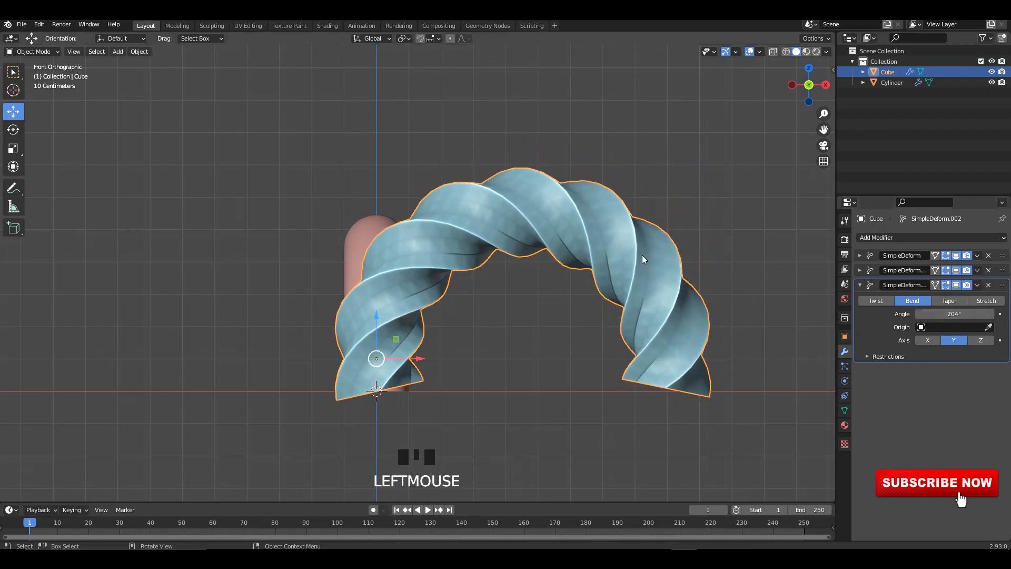
- Rotate the twisted arch in front view until its near foot sits level, and set the bend angle to 180°
key("r")
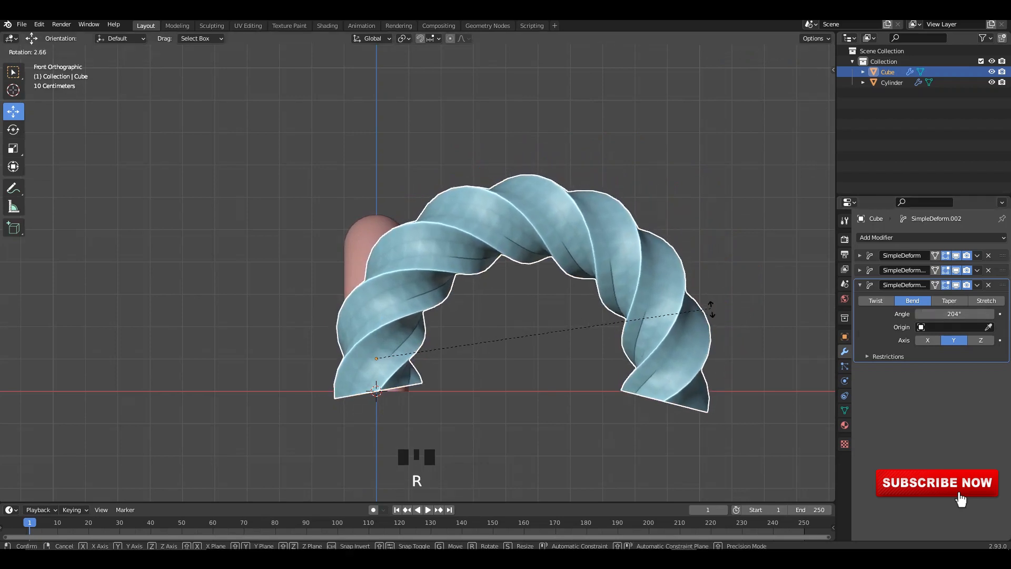
left_click(728, 358)
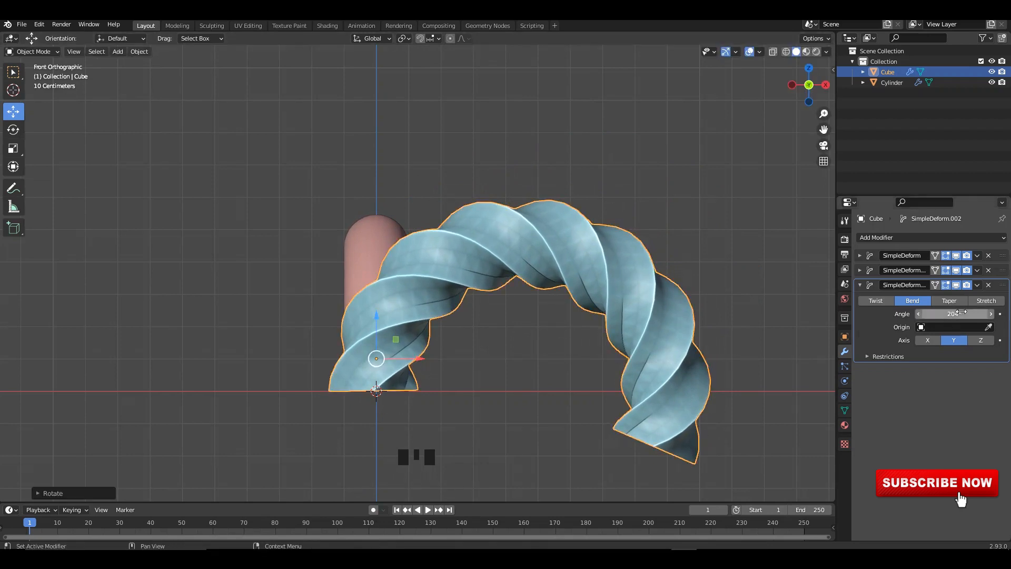
left_click_drag(962, 312, 768, 307)
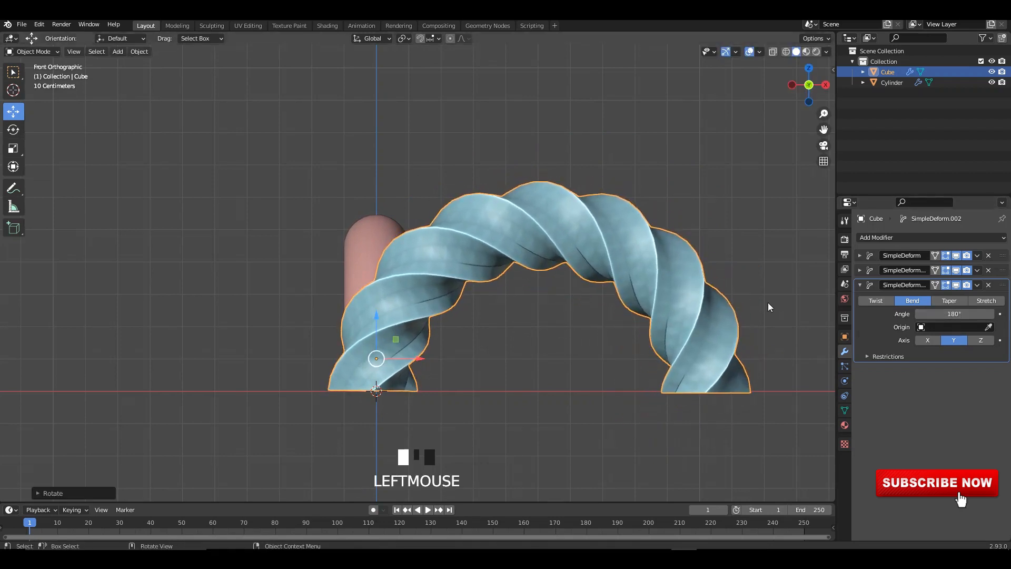
scroll(682, 234, "down", 2)
middle_click_drag(682, 233, 627, 313, "alt")
- Rotate the twisted arch in top view to line up with the plain cylinder arch, and save the file
left_click(625, 267)
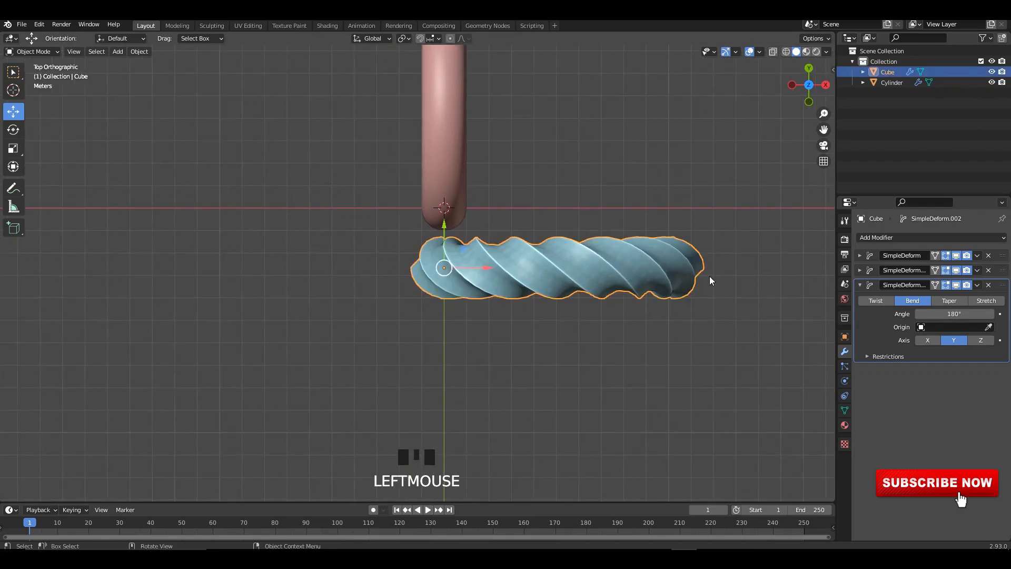
key("r")
left_click(575, 392)
middle_click_drag(575, 392, 549, 261, "alt")
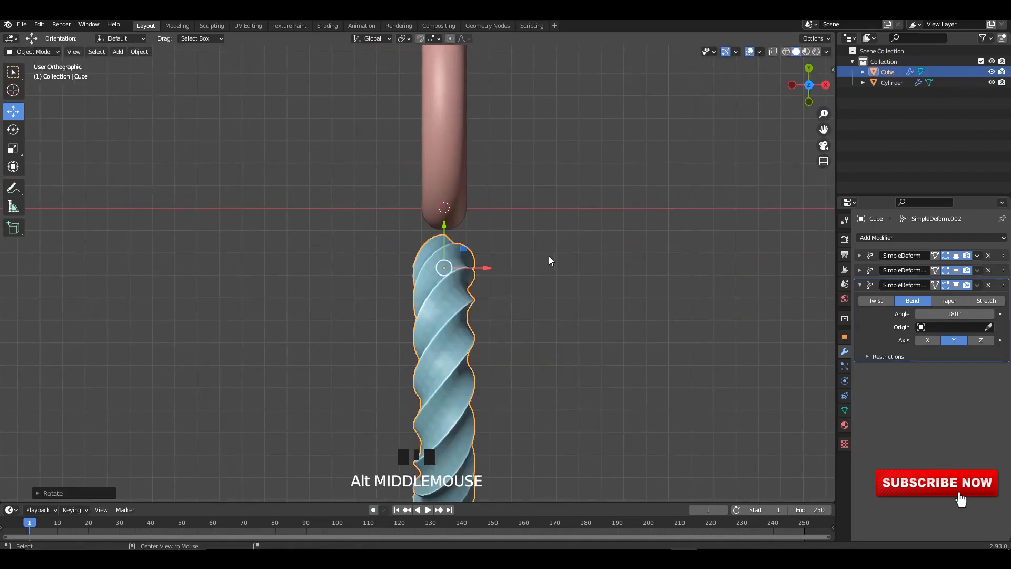
key("ctrl+s")
- Add a cube, move it about 11.3 m along Y beyond the cylinder arch's far foot, and save the file
left_click(501, 239)
middle_click_drag(501, 239, 440, 300)
left_click(455, 228)
key("shift+a")
mouse_move(455, 228)
left_click(492, 235)
left_click_drag(441, 300, 726, 334)
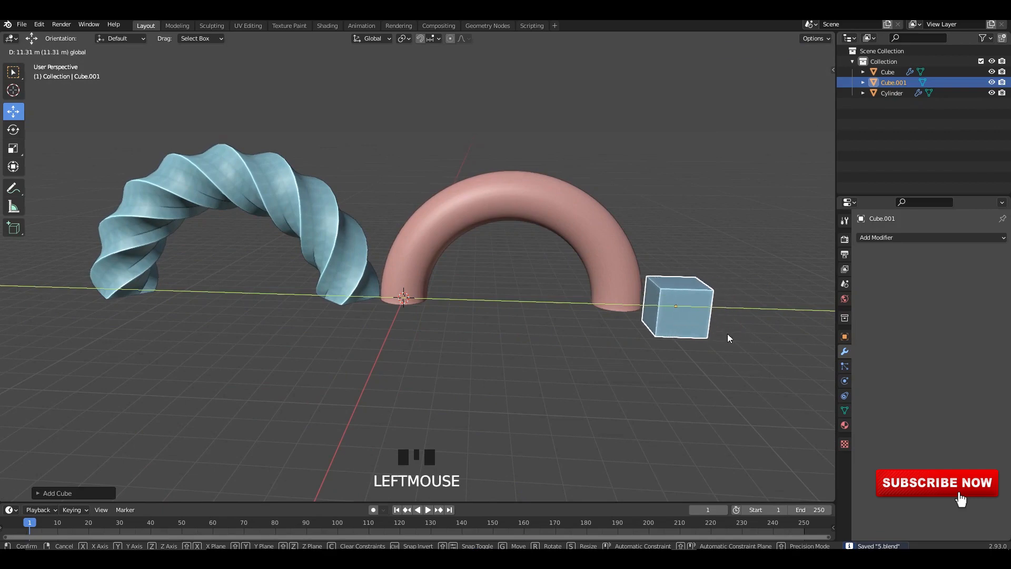
middle_click_drag(727, 334, 625, 80, "alt")
key("ctrl+s")
left_click_drag(464, 331, 468, 329)
key("ctrl+s")
middle_click_drag(477, 329, 666, 289)
- Isolate the new cube, open its mesh for editing in see-through wireframe, and select its top face
key("KP_Divide")
key("Tab")
key("alt+z")
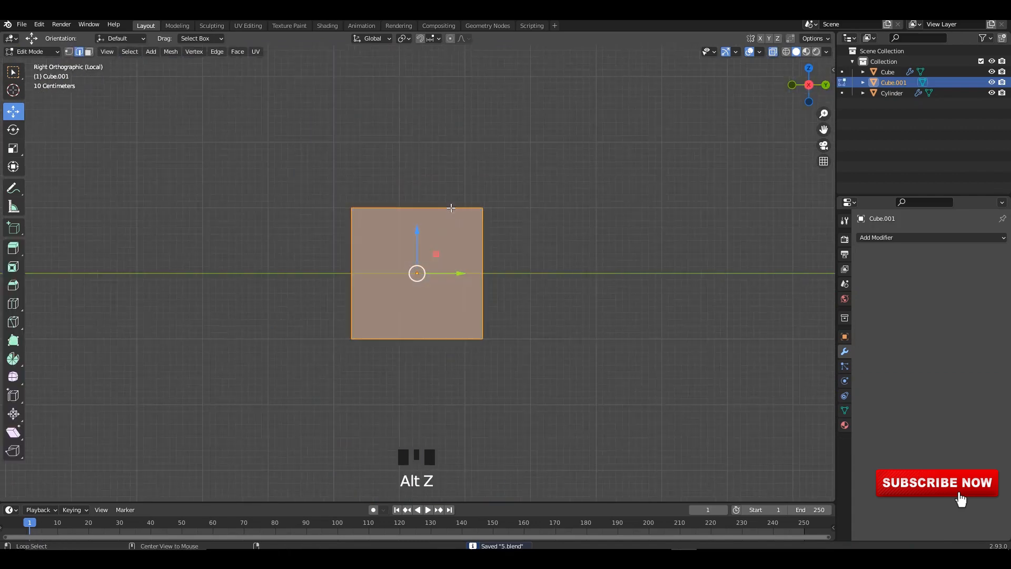
middle_click_drag(451, 208, 539, 228)
left_click(514, 224)
key("z")
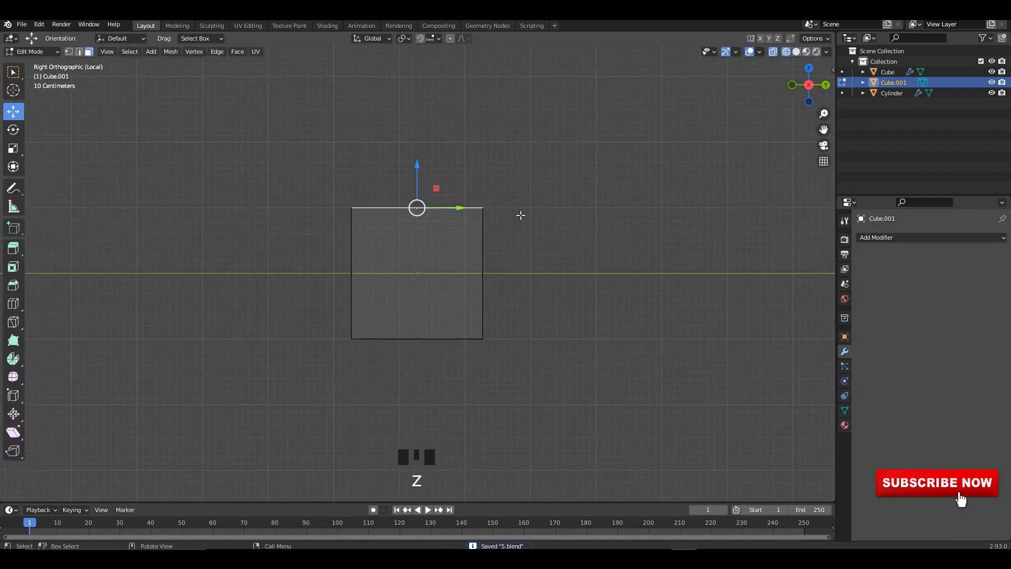
- Select the cube's whole mesh and shift it slightly along negative Y away from its origin
scroll(484, 229, "up", 3)
key("a")
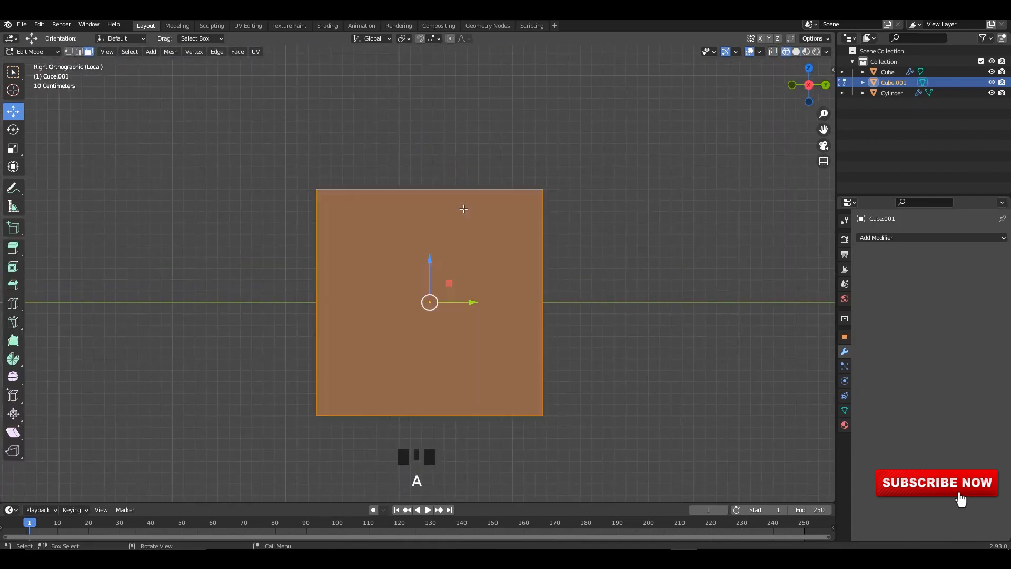
left_click_drag(484, 291, 441, 304)
key("alt+z")
middle_click_drag(618, 242, 555, 237, "shift")
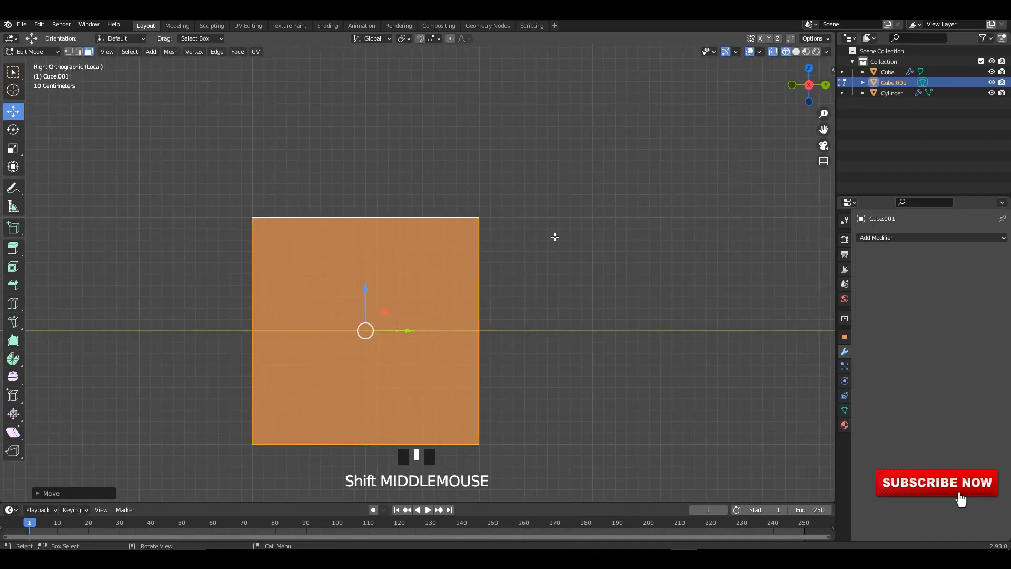
- Place the 3D cursor beside the cube, level with its top face, and set the Spin tool to the X axis
scroll(535, 260, "up", 2)
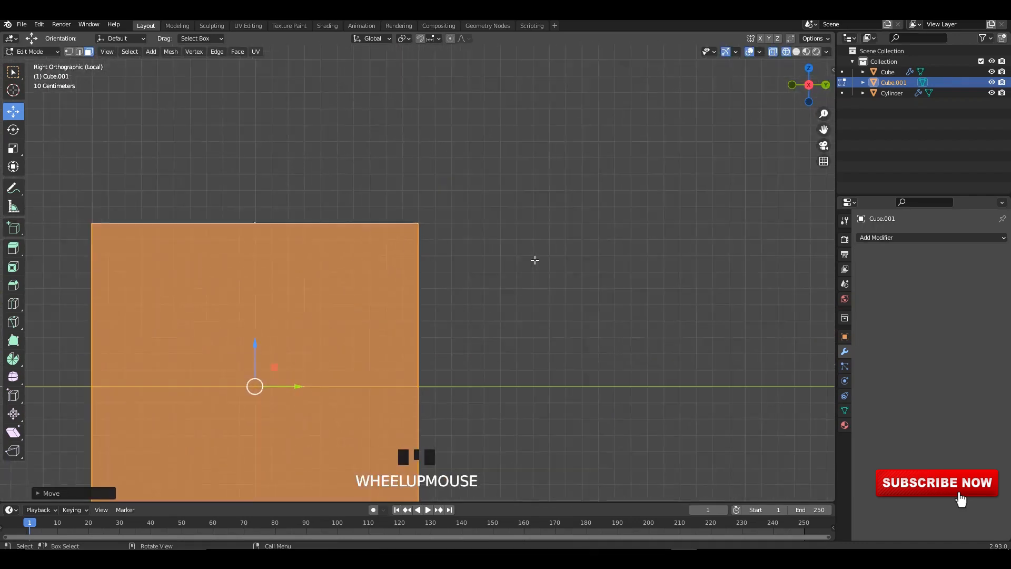
right_click(575, 213, "shift")
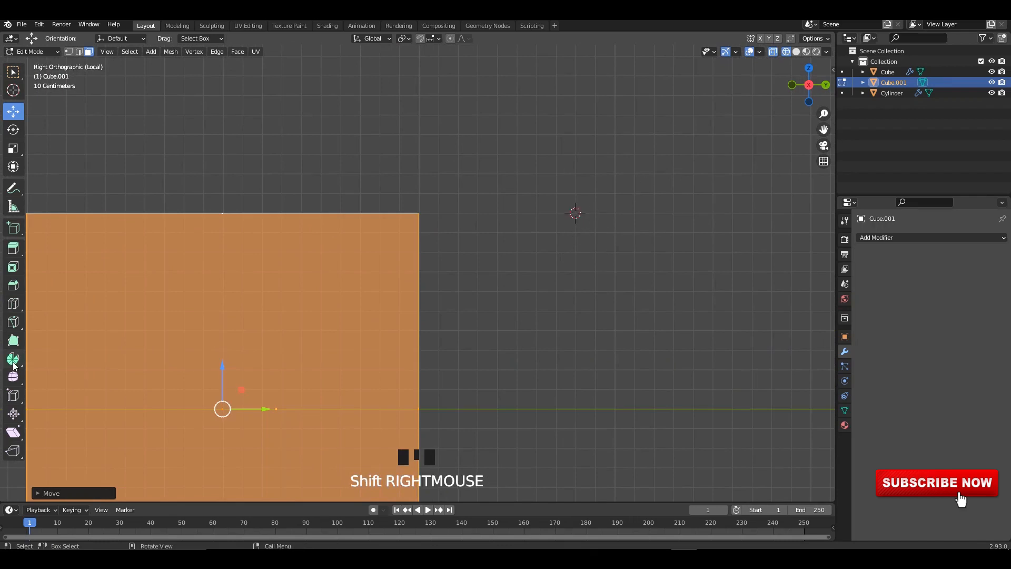
left_click_drag(13, 363, 52, 366)
scroll(493, 271, "down", 4)
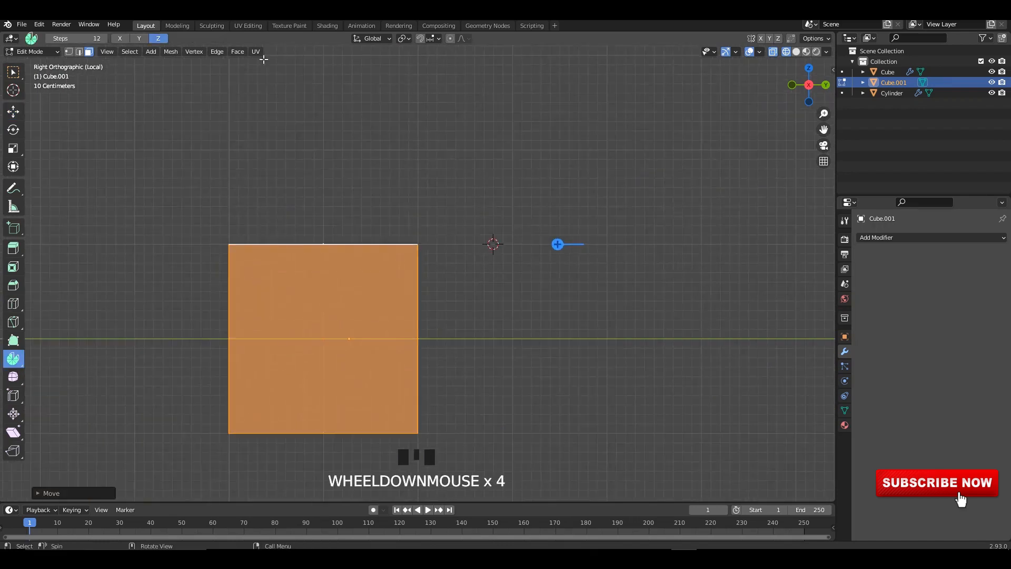
left_click(139, 39)
left_click(120, 39)
- Try spinning the fully selected cube mesh around the 3D cursor, and undo the spin
middle_click_drag(522, 168, 521, 219, "shift")
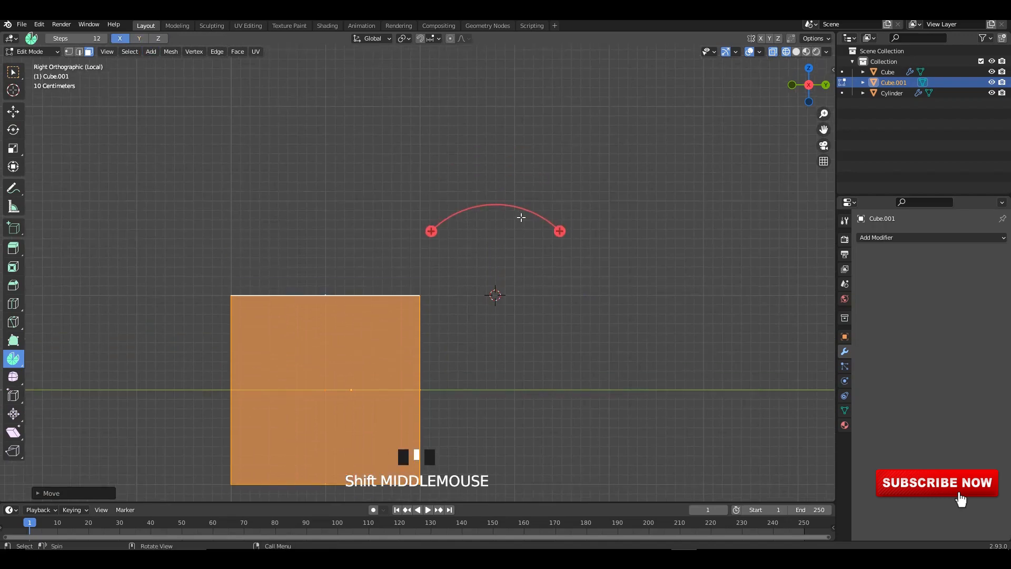
left_click_drag(540, 220, 600, 311)
key("ctrl+z")
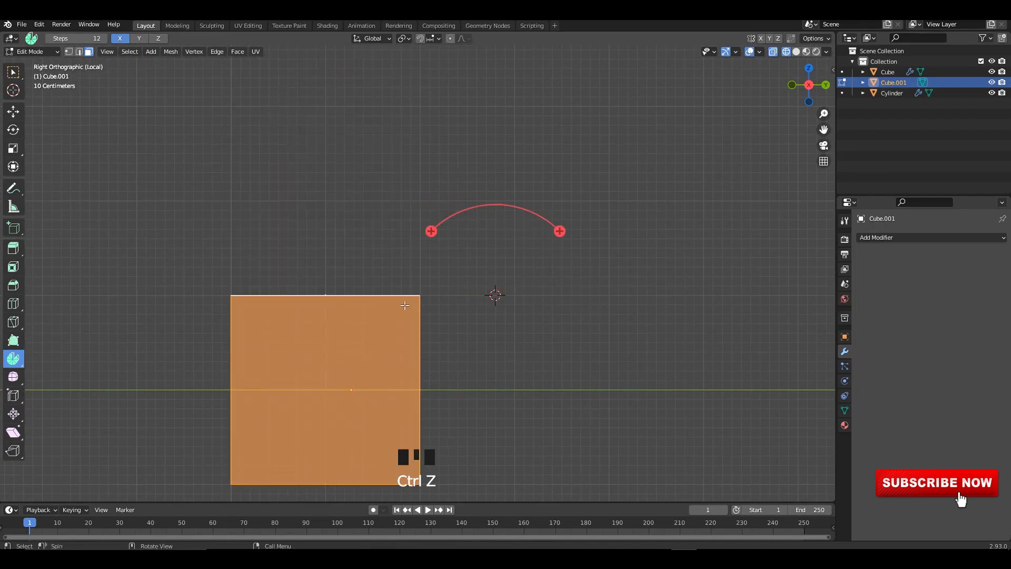
- Select only the cube's top face and spin it 90° around the 3D cursor
middle_click_drag(401, 299, 395, 308)
left_click(501, 292)
middle_click_drag(501, 293, 500, 293, "alt")
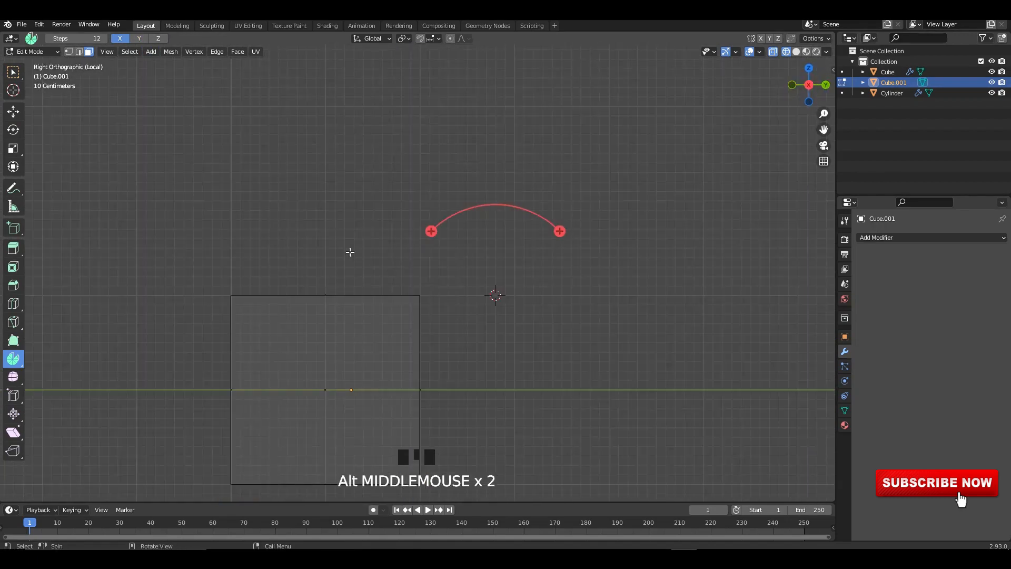
middle_click_drag(347, 247, 319, 285)
left_click(322, 274)
middle_click_drag(517, 223, 510, 219, "shift")
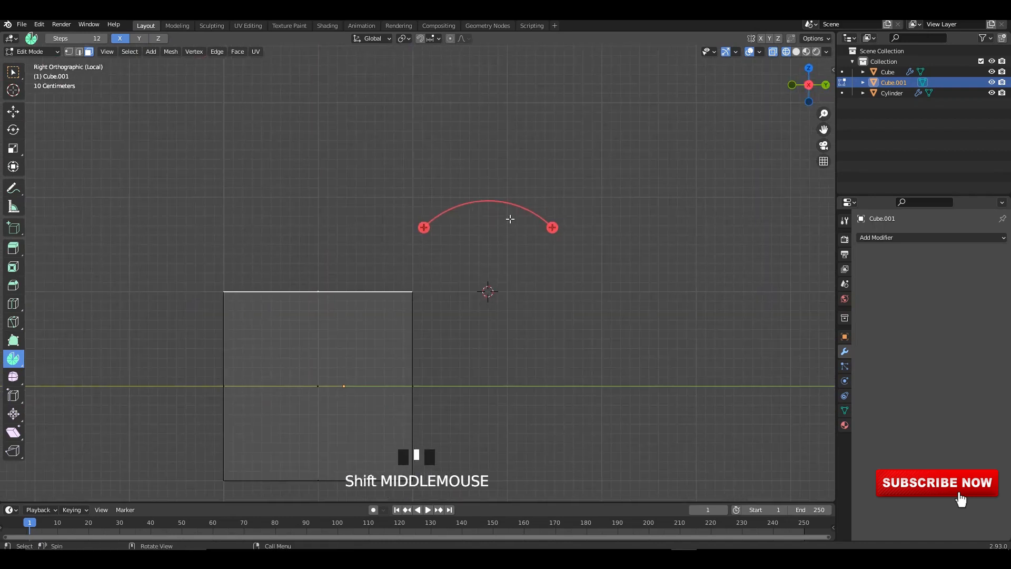
left_click_drag(525, 210, 566, 283)
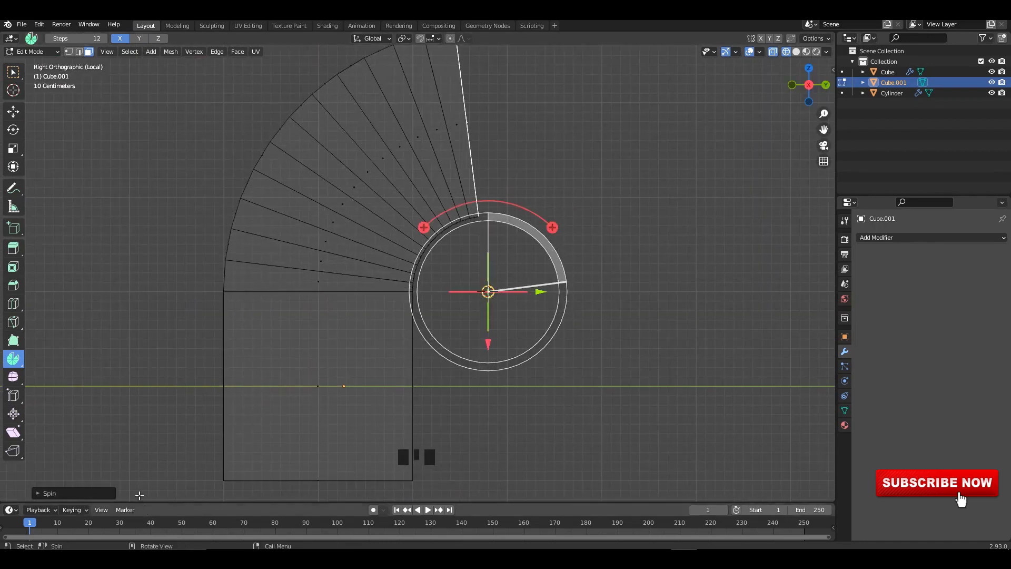
left_click(45, 493)
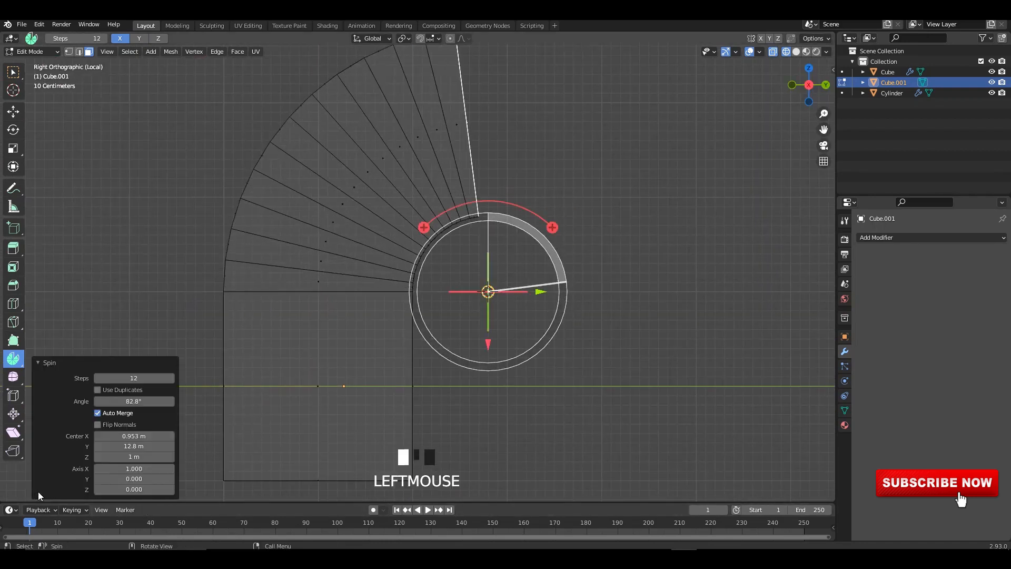
double_click(148, 402)
type("90")
key("Return")
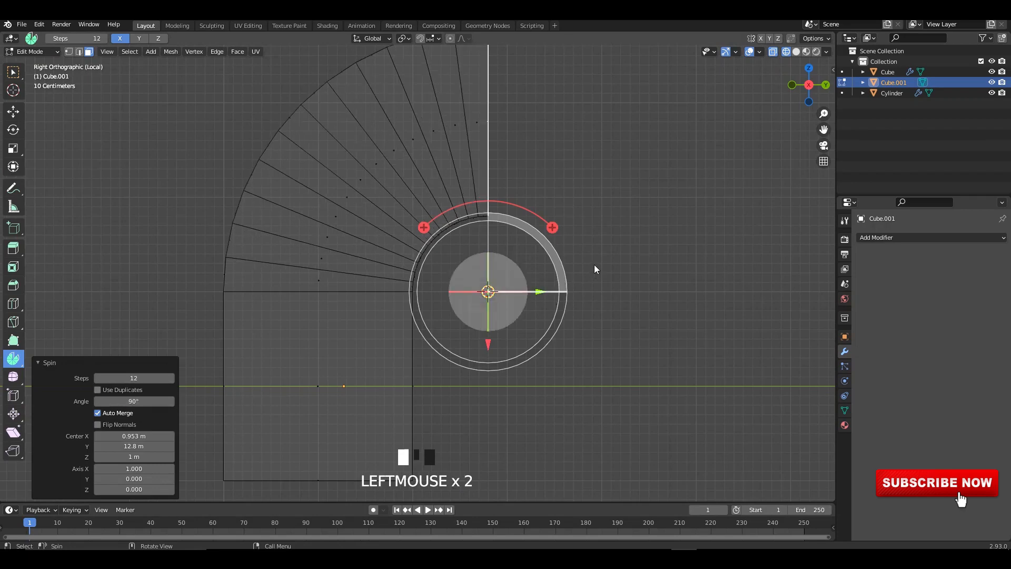
- Switch to solid shading without X-ray and extrude the bend's end face about 2.08 m straight outward
key("alt+z")
middle_click_drag(522, 223, 534, 209, "shift")
left_click(797, 51)
key("alt+z")
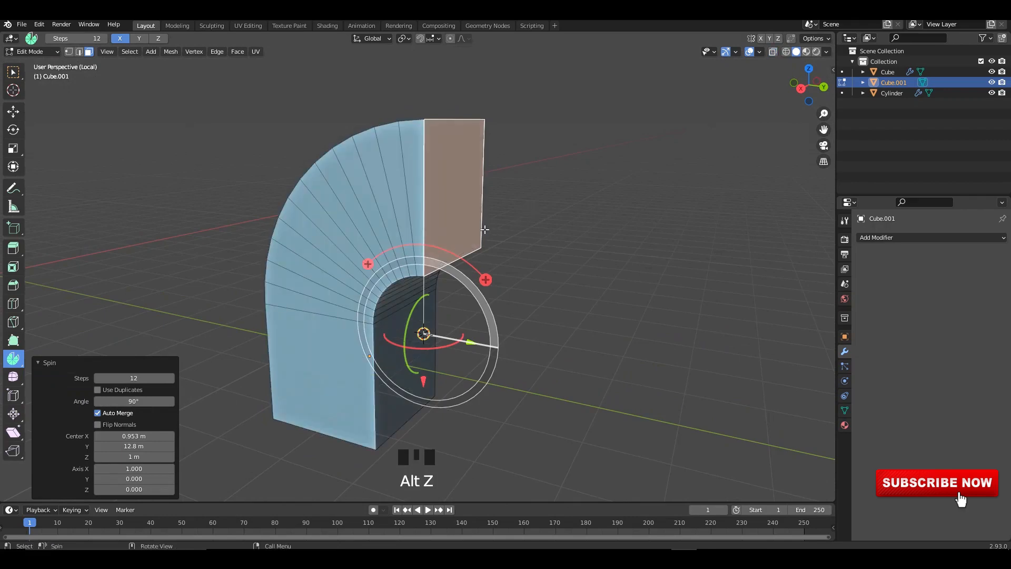
key("e")
left_click(648, 226)
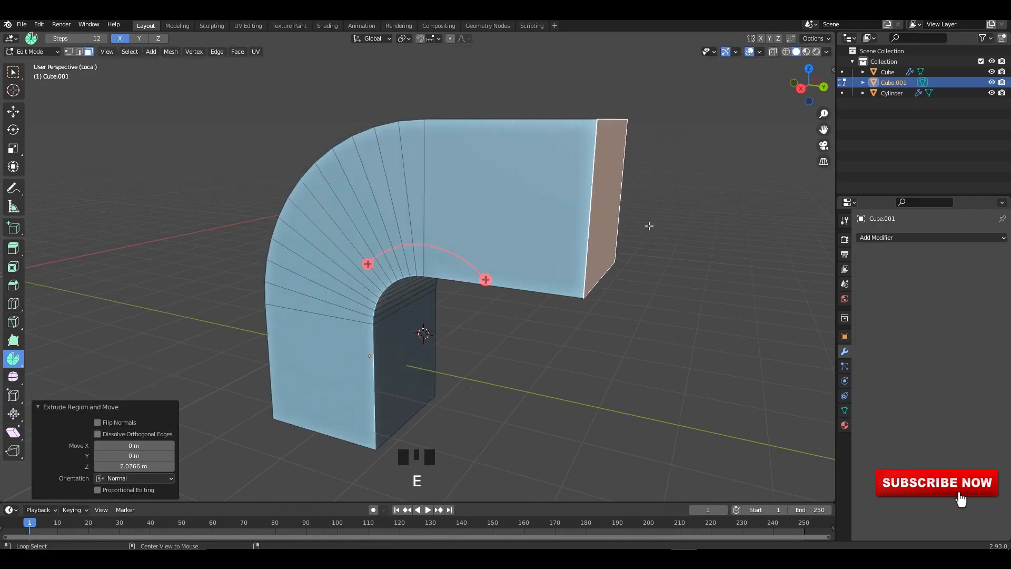
middle_click_drag(649, 225, 574, 245, "alt")
scroll(94, 127, "up", 1)
- Move the extruded end face about 1.11 m further along Y and activate the Spin tool
left_click(19, 117)
scroll(574, 244, "up", 1, "shift")
left_click_drag(515, 232, 602, 234)
middle_click_drag(592, 196, 528, 264, "shift")
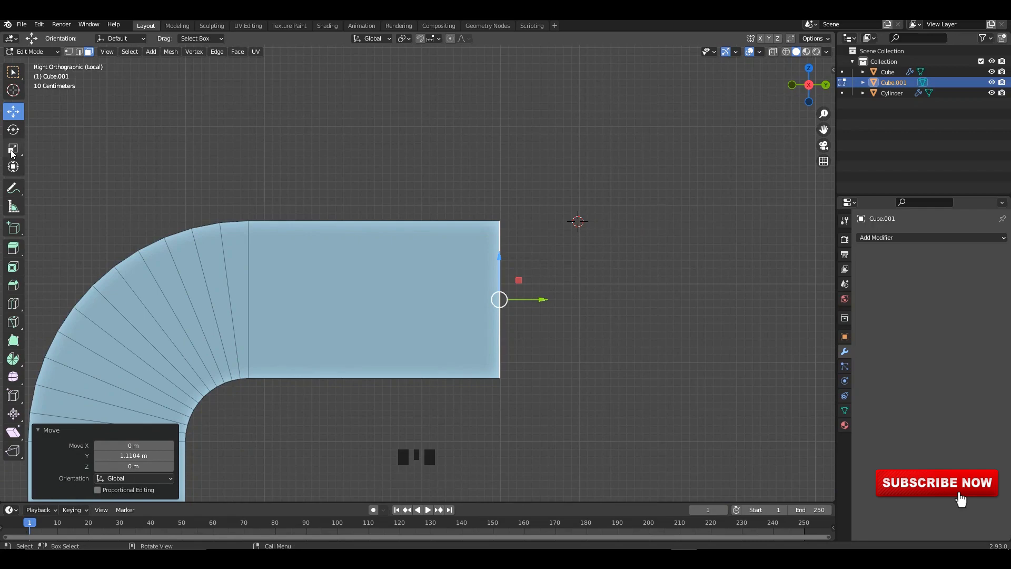
left_click(13, 359)
- Try spinning the end face around the 3D cursor beyond the straight section, and undo the spin
middle_click_drag(632, 156, 629, 193, "shift")
left_click_drag(629, 192, 493, 180)
key("ctrl+z")
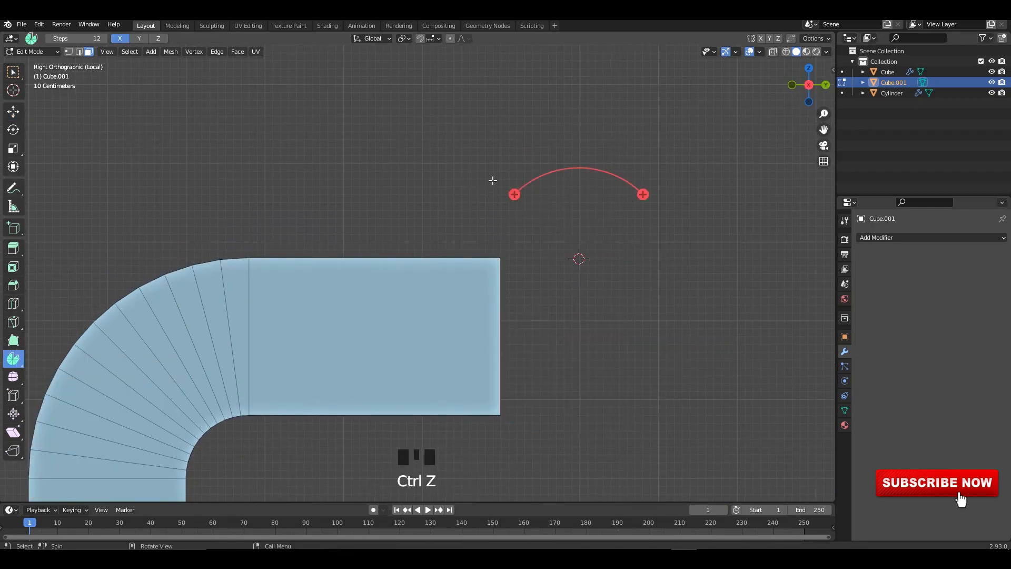
- Place the 3D cursor directly above the end face and spin the face -180° around it
right_click(501, 163, "shift")
middle_click_drag(598, 278, 648, 389, "shift")
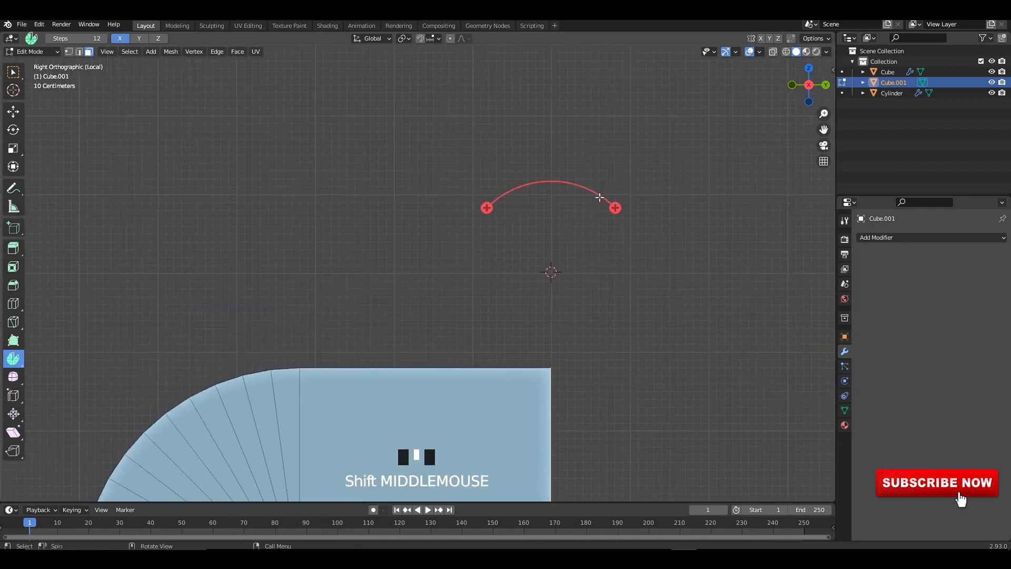
left_click_drag(603, 198, 516, 332)
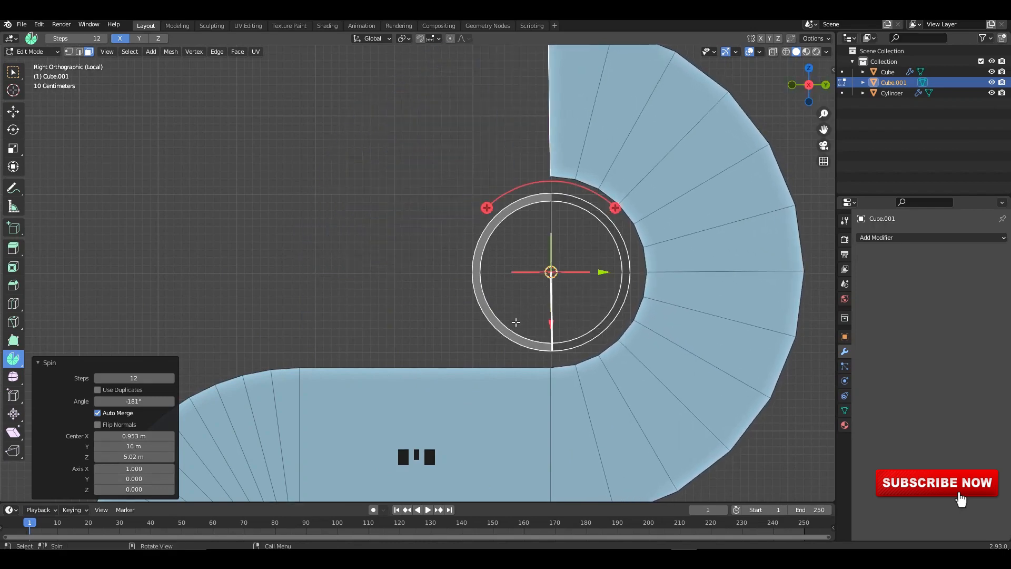
left_click(147, 401)
key("Return")
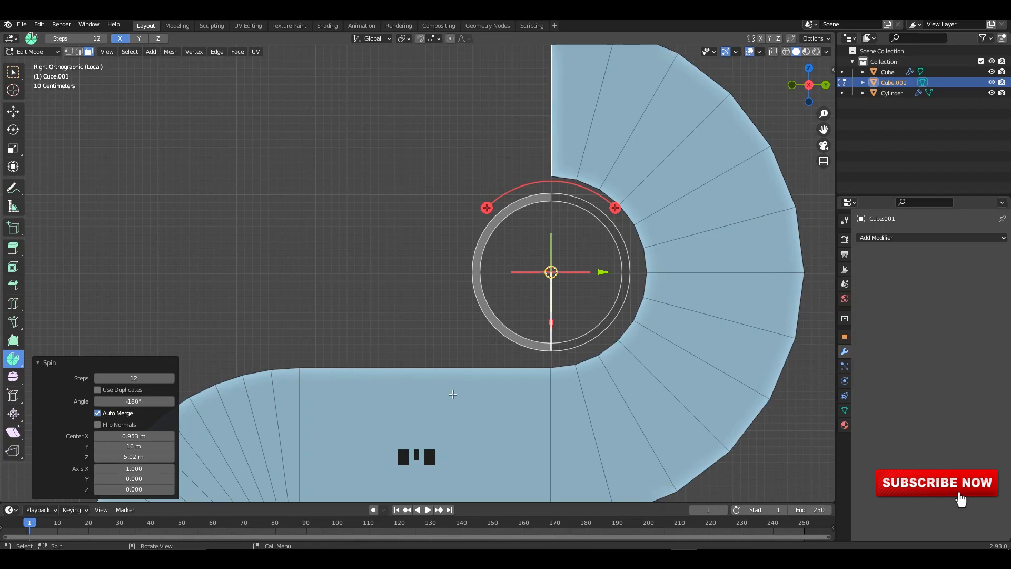
- Select the end face of the U-shaped bend and place the 3D cursor directly above it
scroll(482, 322, "down", 2)
middle_click_drag(501, 175, 496, 219, "shift")
left_click(415, 200)
middle_click_drag(326, 155, 432, 172)
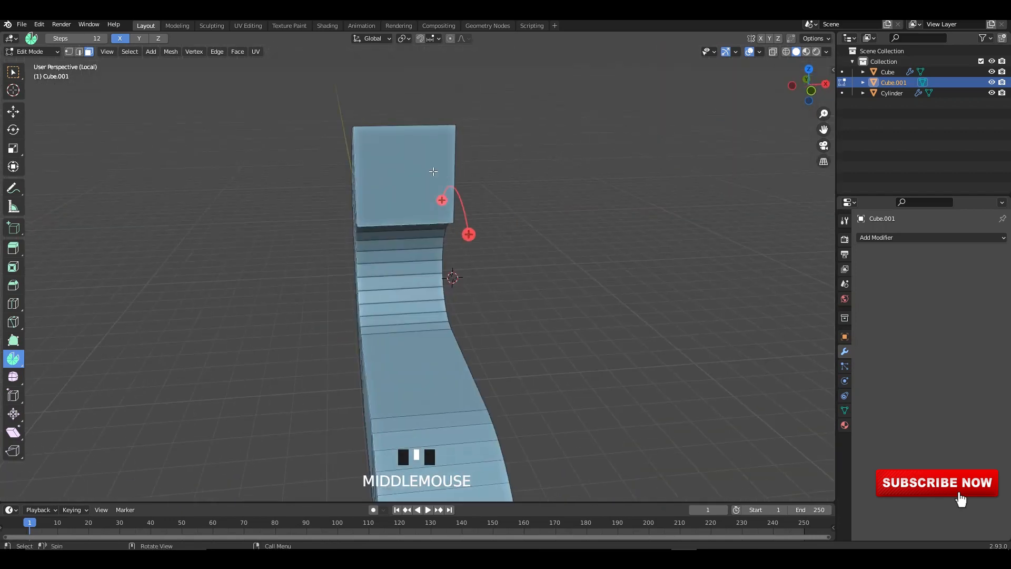
left_click(433, 172)
middle_click_drag(510, 204, 429, 240, "alt")
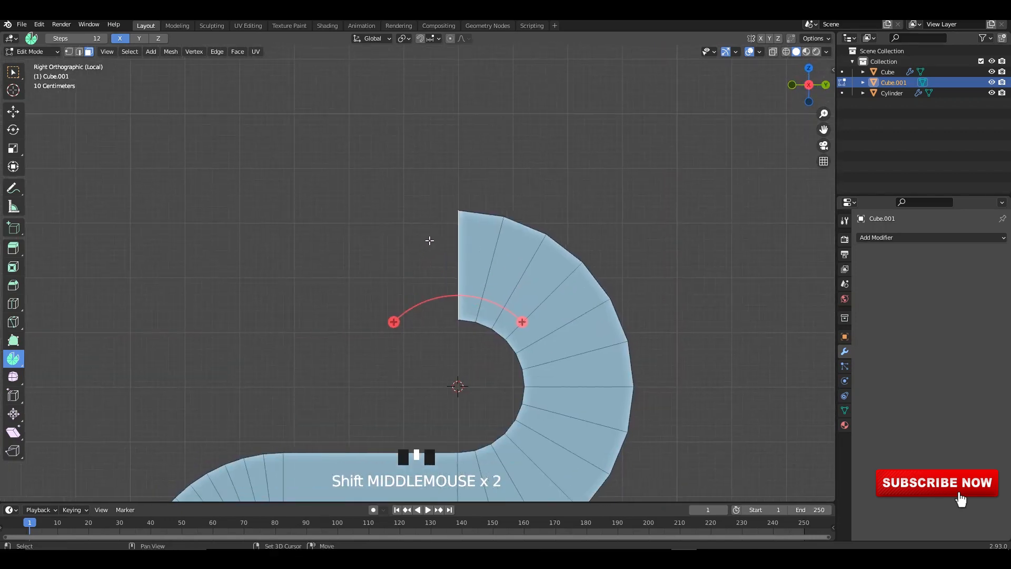
scroll(368, 230, "up", 1)
middle_click_drag(369, 231, 458, 194)
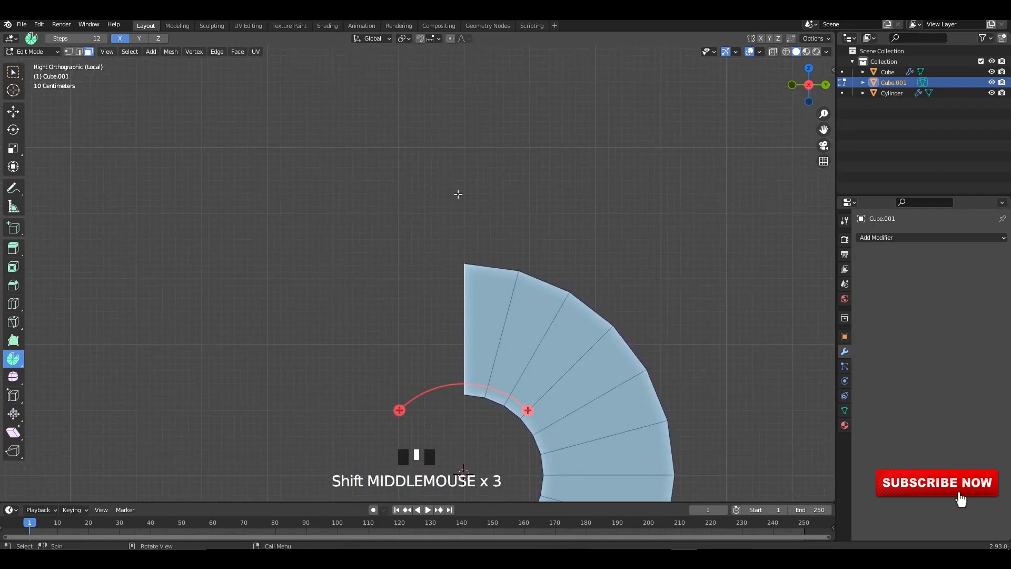
right_click(464, 149, "shift")
- Spin the selected end face around the 3D cursor with an angle of 90°
scroll(510, 184, "down", 2)
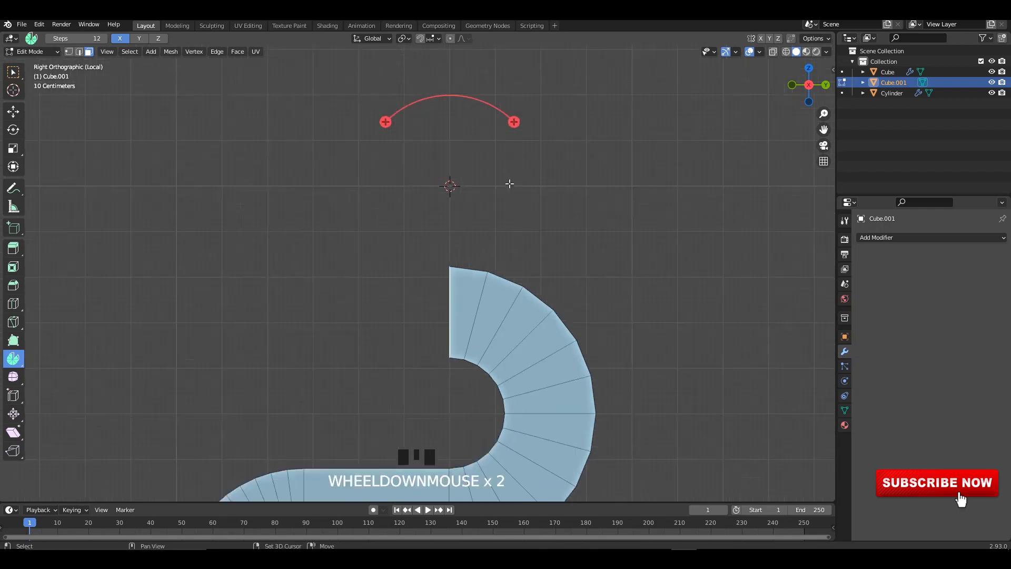
middle_click_drag(510, 184, 508, 226, "shift")
left_click_drag(491, 150, 365, 373)
left_click_drag(136, 401, 137, 401)
key("KP_8")
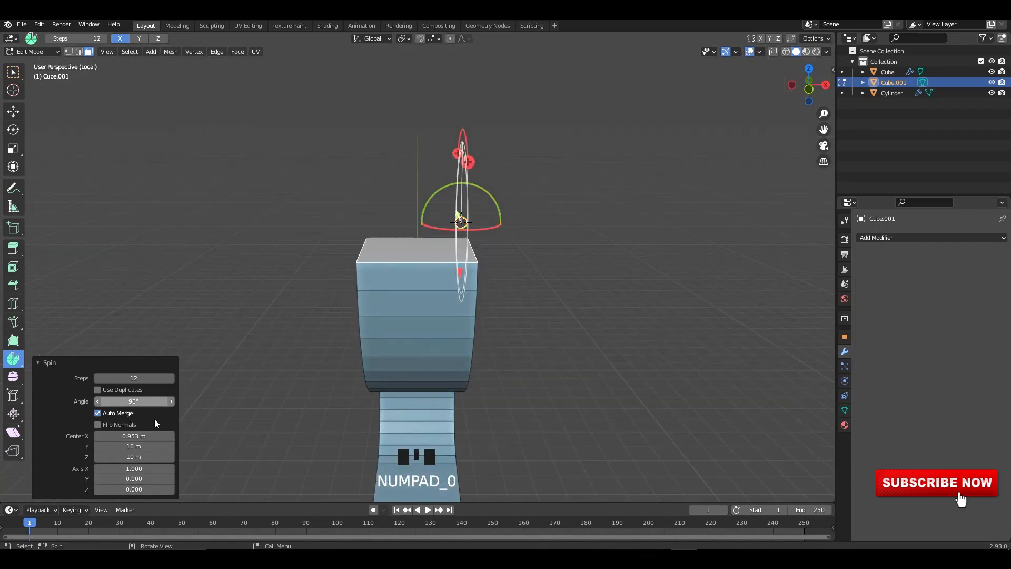
middle_click_drag(221, 422, 264, 423, "alt")
- Try widening the last spin step by step to a full 360° circle
left_click(137, 401)
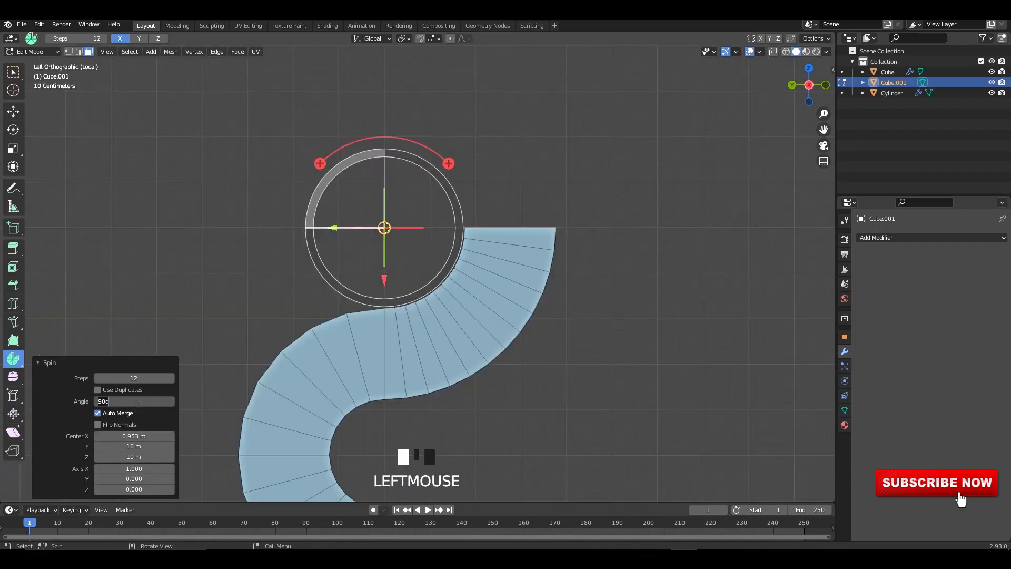
key("Return")
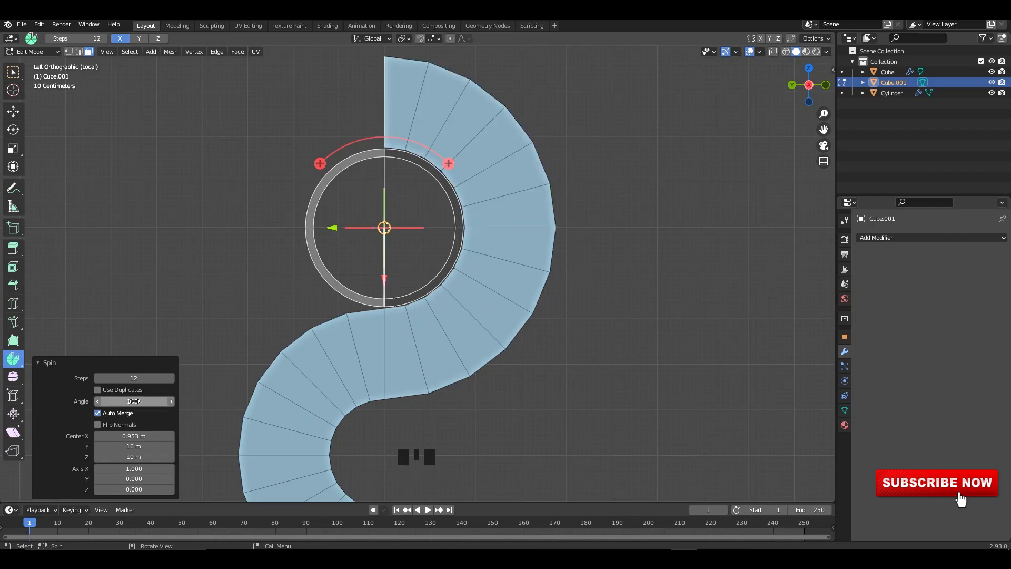
left_click_drag(134, 402, 157, 401)
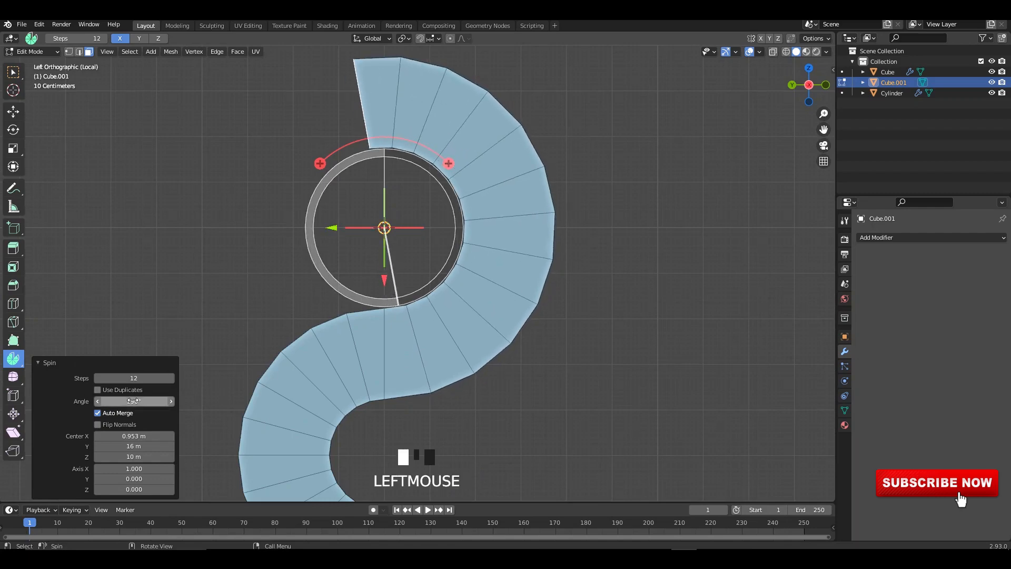
left_click(134, 401)
type("360")
key("Return")
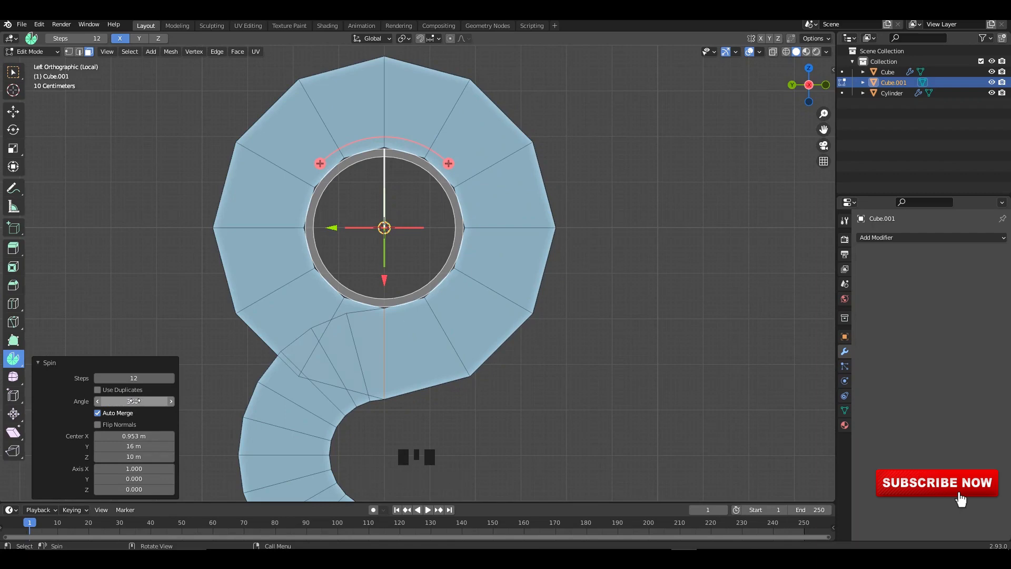
- Reduce the spin angle in small decrements to 354°
left_click_drag(134, 401, 131, 401)
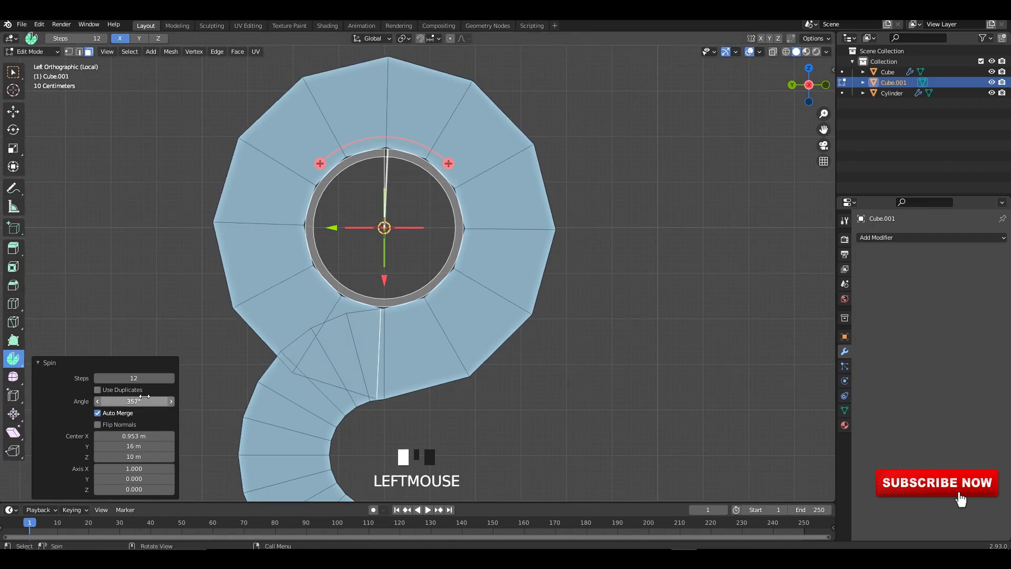
left_click(99, 401)
left_click(99, 402)
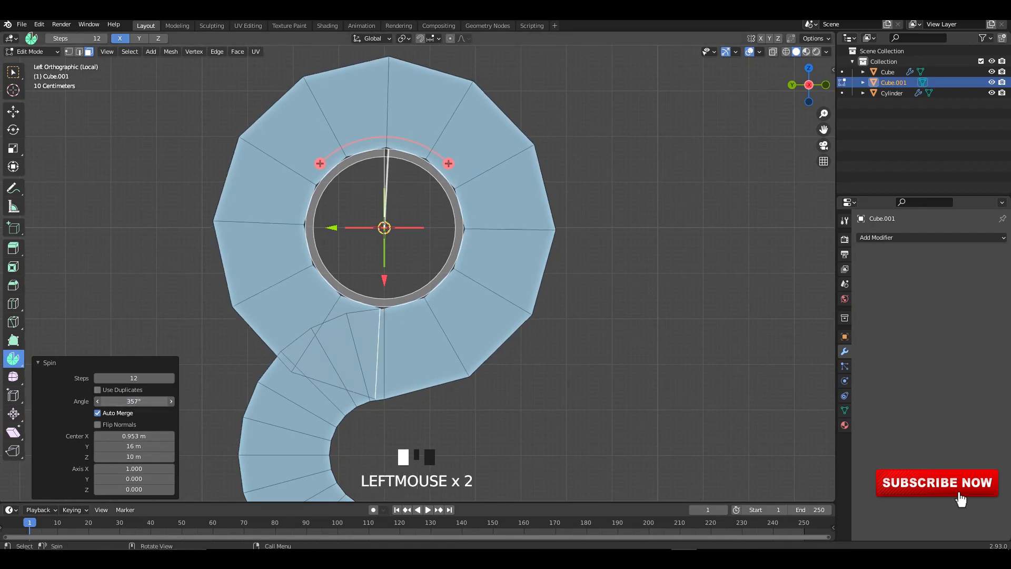
left_click(98, 401)
left_click(99, 402)
left_click(99, 401)
left_click(99, 402)
left_click(98, 401)
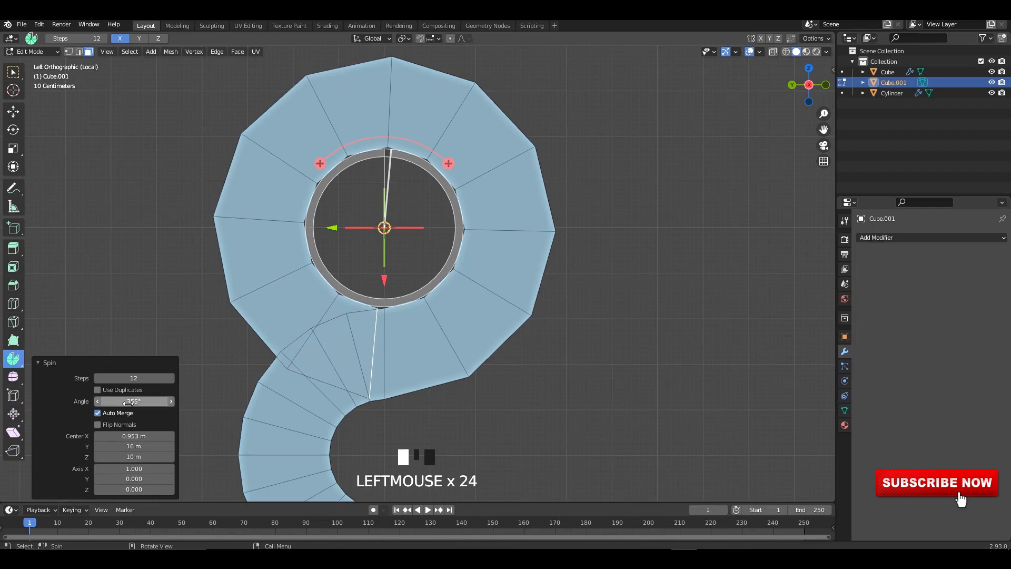
double_click(98, 402)
left_click(98, 402)
double_click(98, 402)
double_click(98, 401)
left_click(98, 401)
left_click(98, 401)
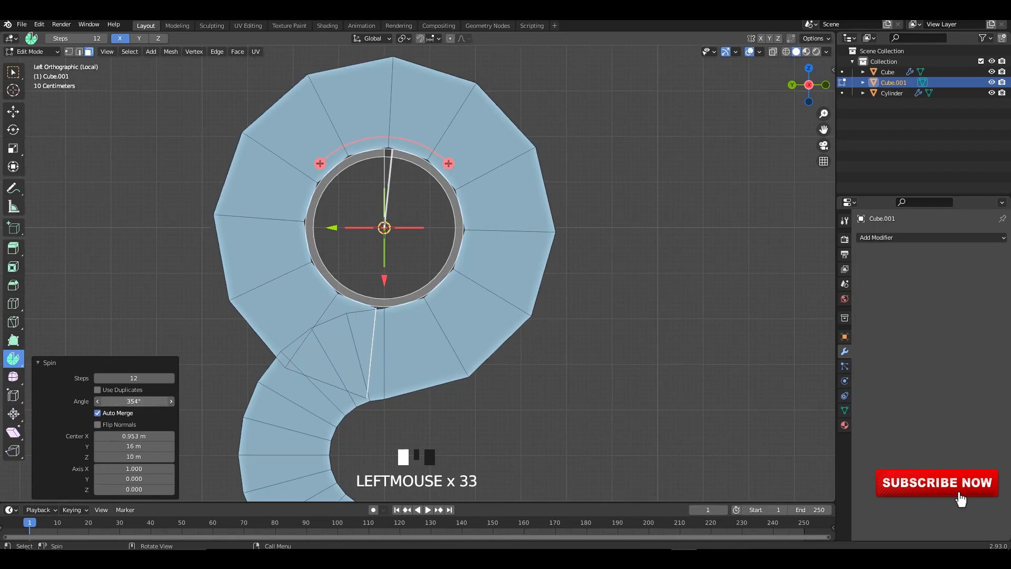
- Set the last spin's angle to 300° and raise its steps to 24
left_click_drag(157, 402, 139, 402)
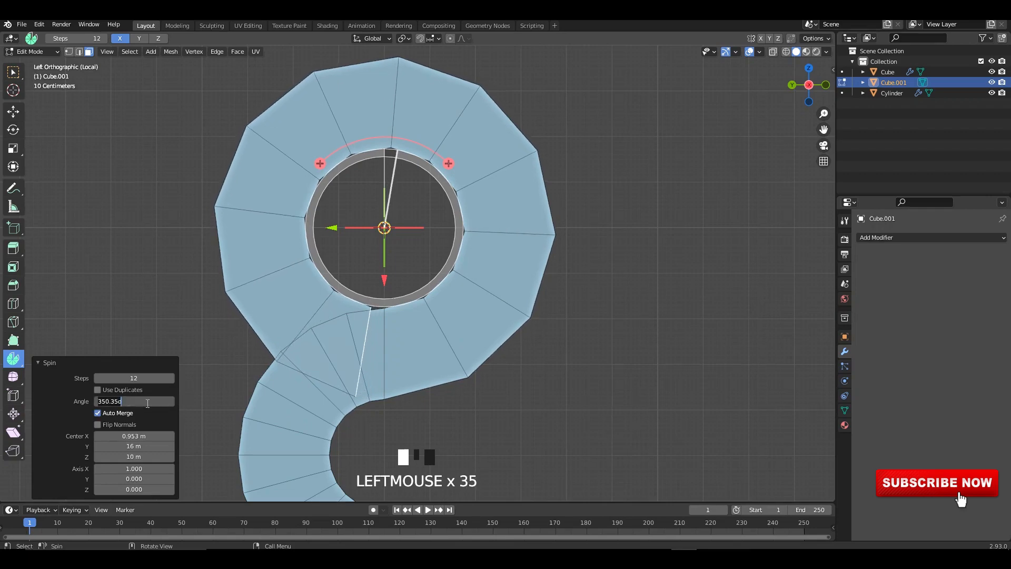
key("Return")
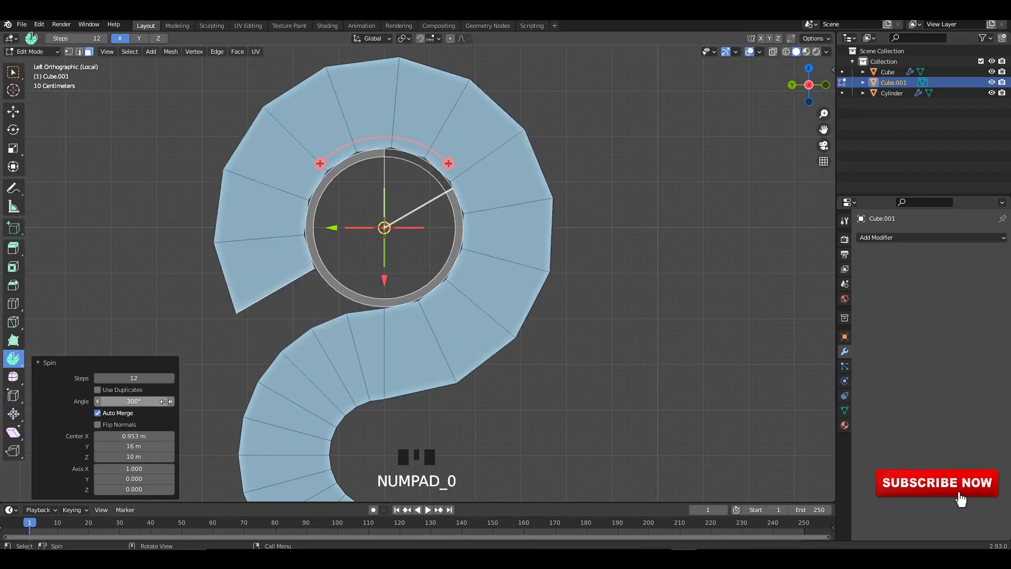
left_click(170, 379)
double_click(170, 378)
double_click(171, 378)
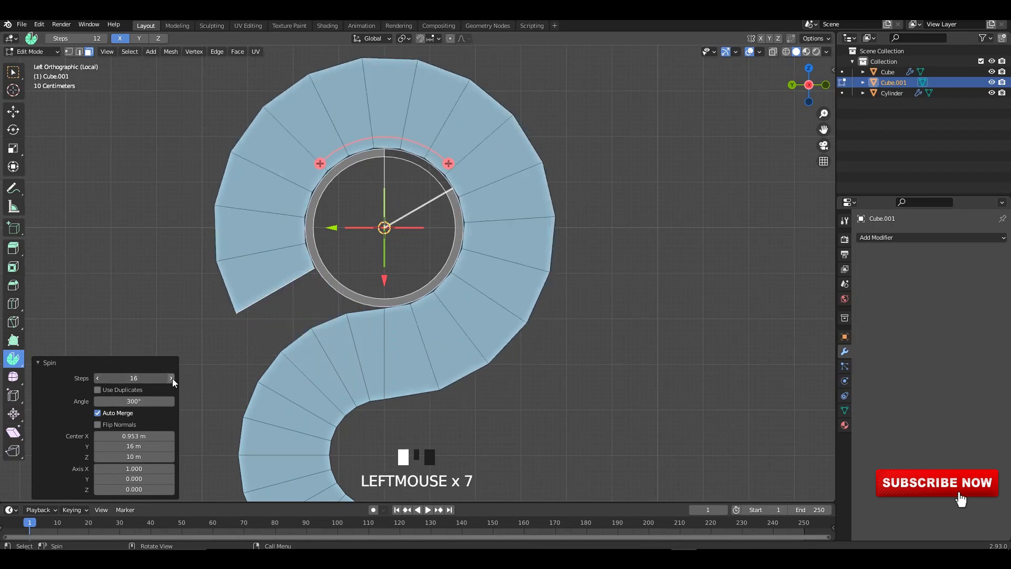
left_click(171, 378)
double_click(171, 378)
double_click(171, 379)
left_click(171, 378)
double_click(170, 378)
double_click(171, 378)
left_click(170, 378)
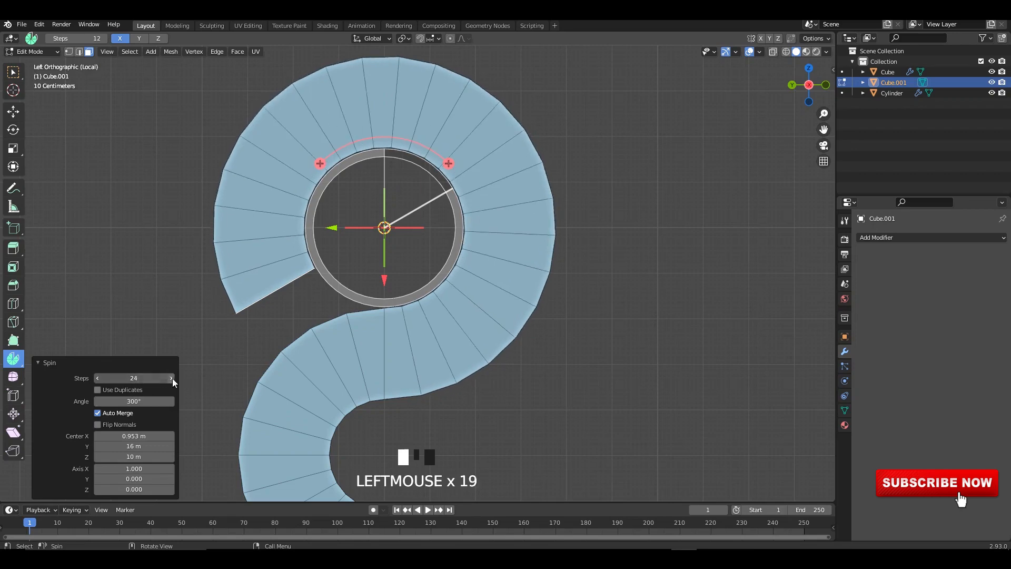
- Return to Object Mode and apply smooth shading to the curved cube
scroll(604, 284, "down", 2)
middle_click_drag(604, 284, 484, 256, "shift")
key("Tab")
scroll(492, 244, "down", 2)
left_click(461, 180)
right_click(460, 180)
left_click(461, 181)
middle_click_drag(460, 180, 422, 198)
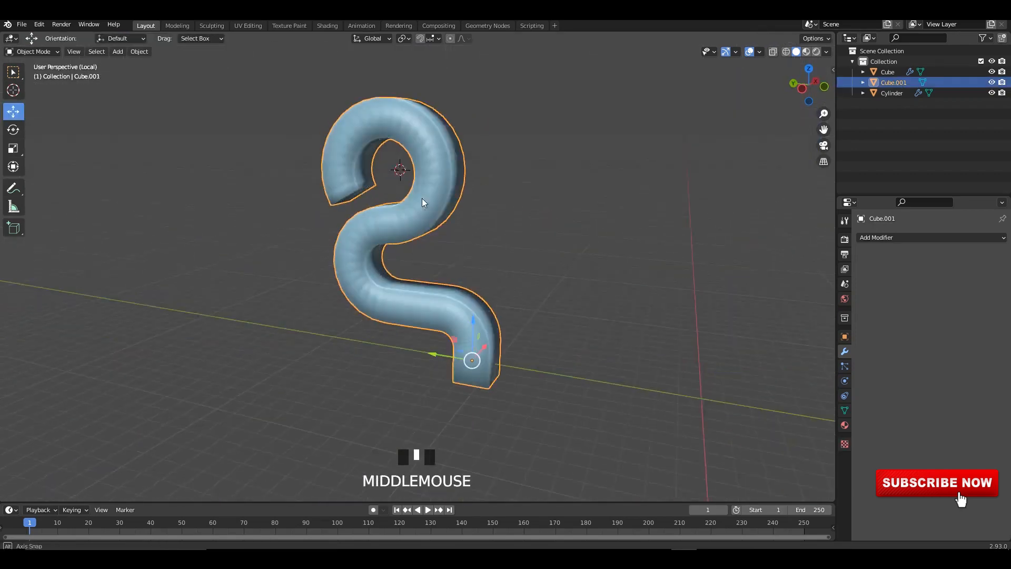
scroll(422, 198, "up", 2)
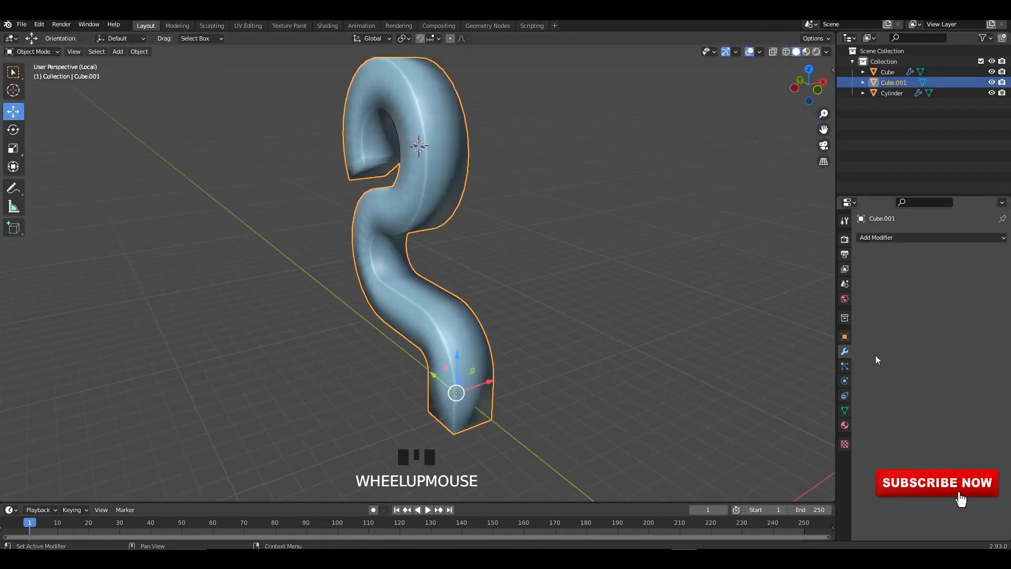
- Enable Auto Smooth for the curved cube's normals and save the file
left_click(844, 411)
left_click(918, 433)
left_click(592, 241)
middle_click_drag(593, 241, 449, 178, "alt")
key("ctrl+s")
- Leave the isolated view and open the curved cube's mesh for editing with the Move tool
scroll(536, 224, "down", 2)
key("slash")
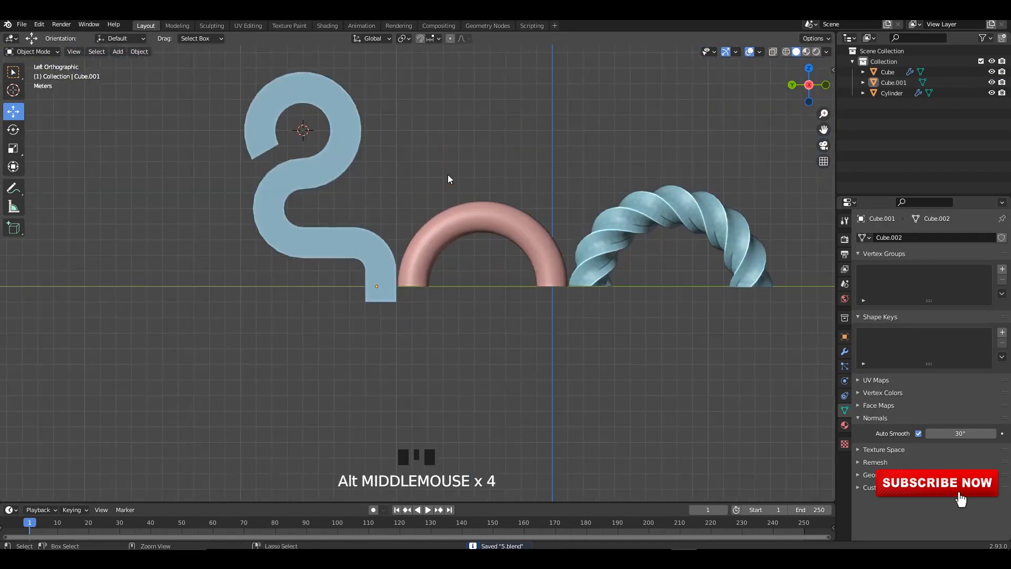
left_click(383, 264, "ctrl")
middle_click_drag(384, 264, 474, 350, "shift")
scroll(453, 295, "up", 3)
key("Tab")
middle_click_drag(401, 197, 453, 219)
left_click(13, 116)
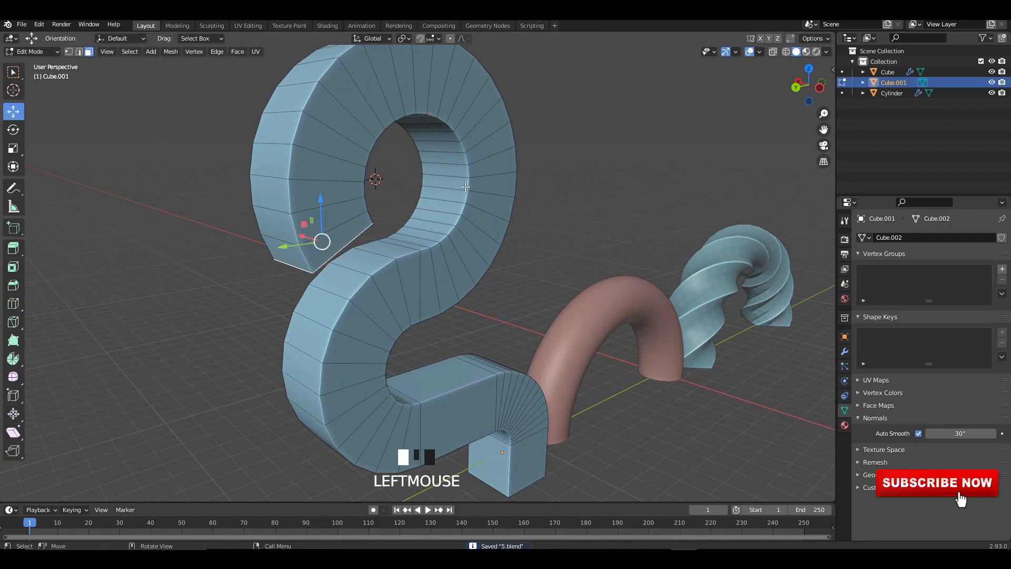
- In edge selection mode, select the long edge loop that follows the front side of the S-shape's curve
key("2")
left_click(469, 173)
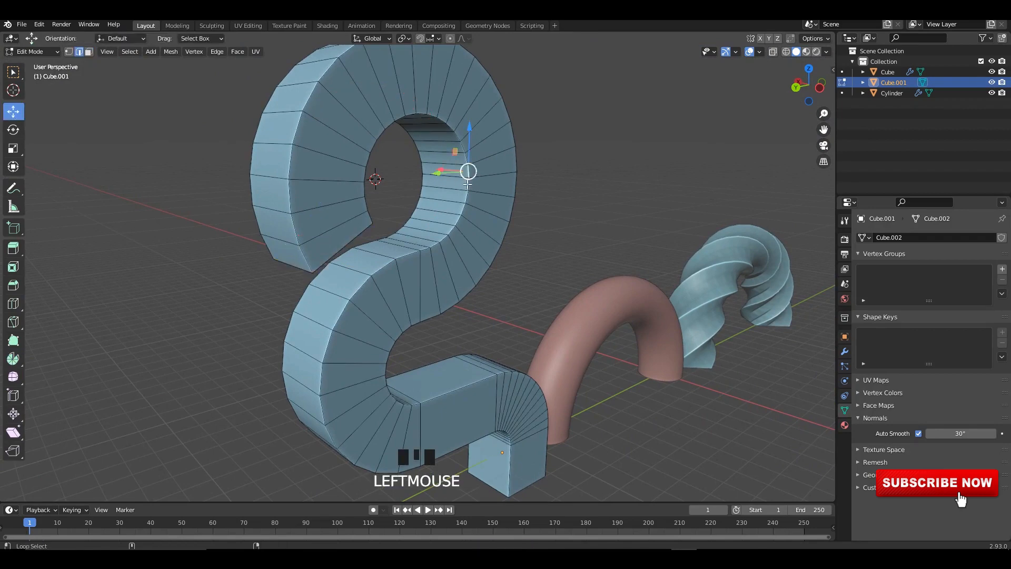
left_click(468, 183, "alt+shift")
middle_click_drag(468, 183, 441, 186, "shift")
scroll(441, 186, "down", 2)
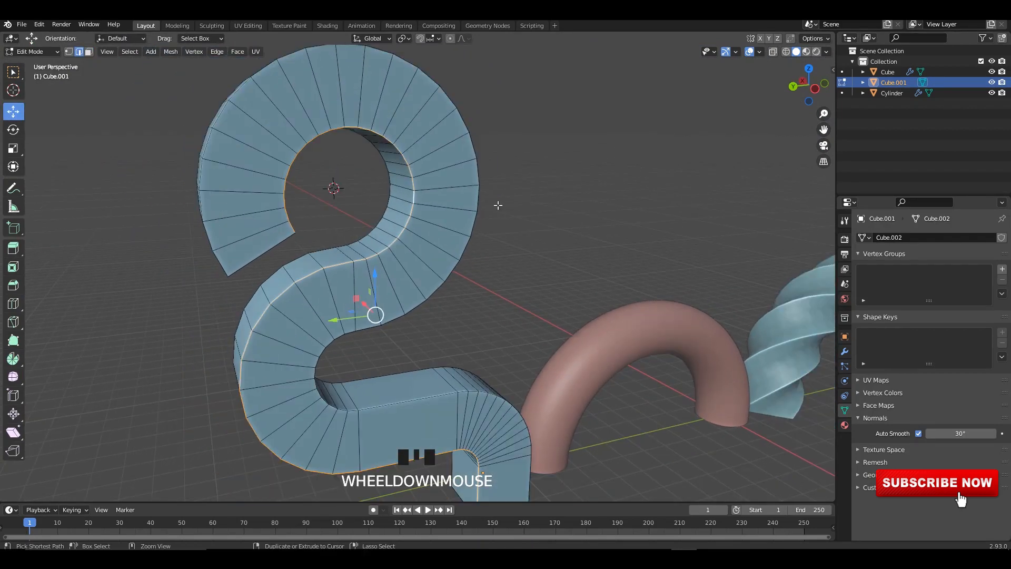
- Bevel the selected edge loop with 9 segments and inspect the rounded form in Object Mode
key("ctrl+b")
scroll(532, 201, "up", 8)
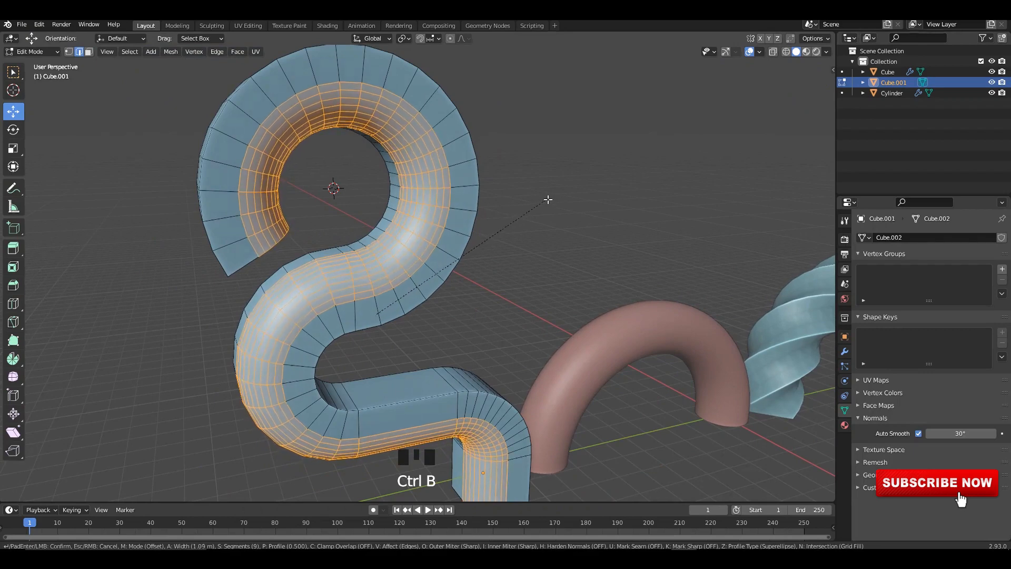
left_click(550, 197)
key("Tab")
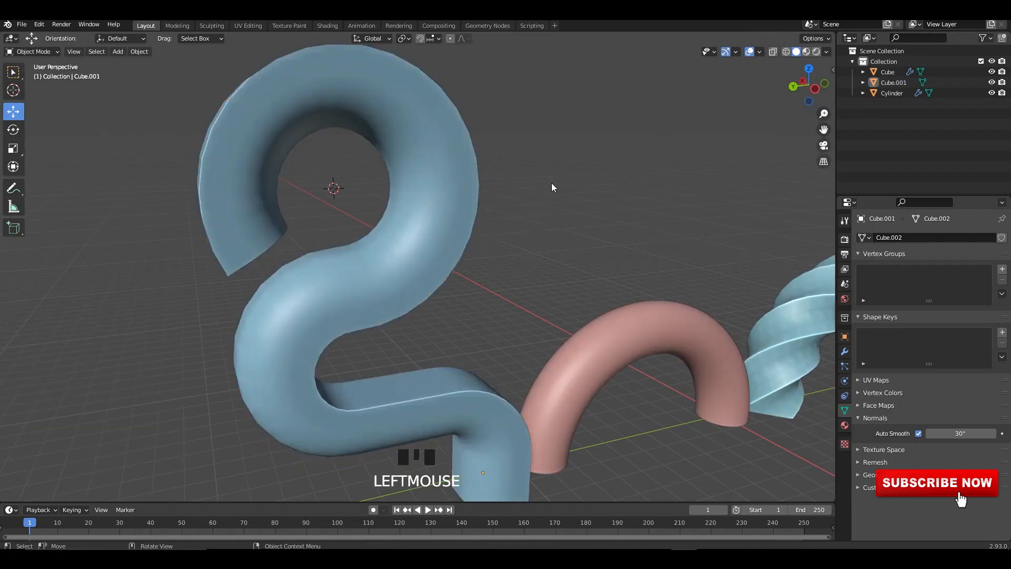
middle_click_drag(552, 187, 462, 212)
scroll(542, 208, "up", 2)
- Undo the rounded bevel and restore the edge loop selection in Edit Mode
key("ctrl+z")
key("ctrl+z")
key("ctrl+z")
key("Tab")
key("ctrl+z")
key("ctrl+z")
key("ctrl+z")
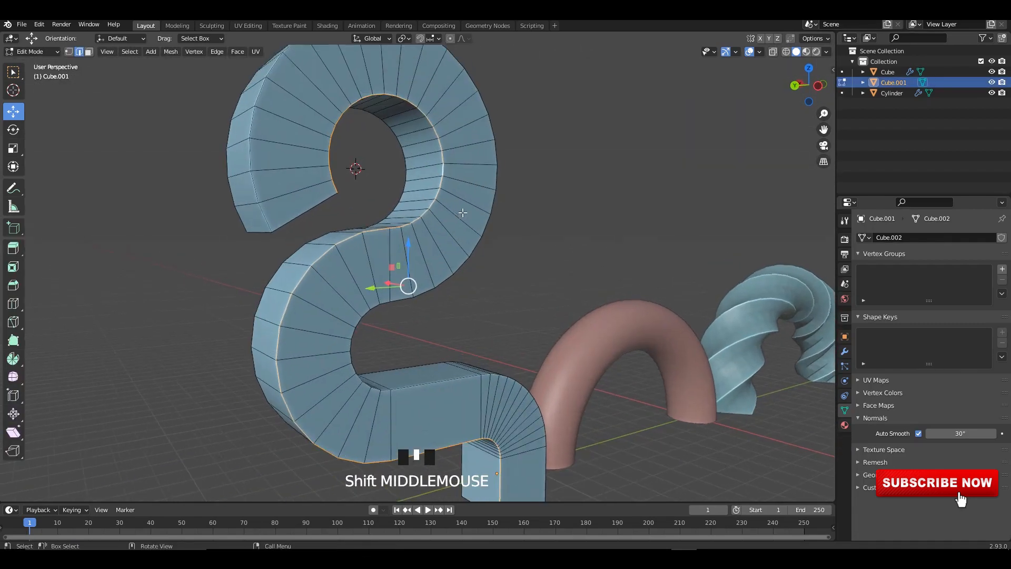
- Try a 9-segment bevel about 1.17 m wide with the Custom profile type on the edge loop, and undo it
key("ctrl+b")
left_click(534, 203)
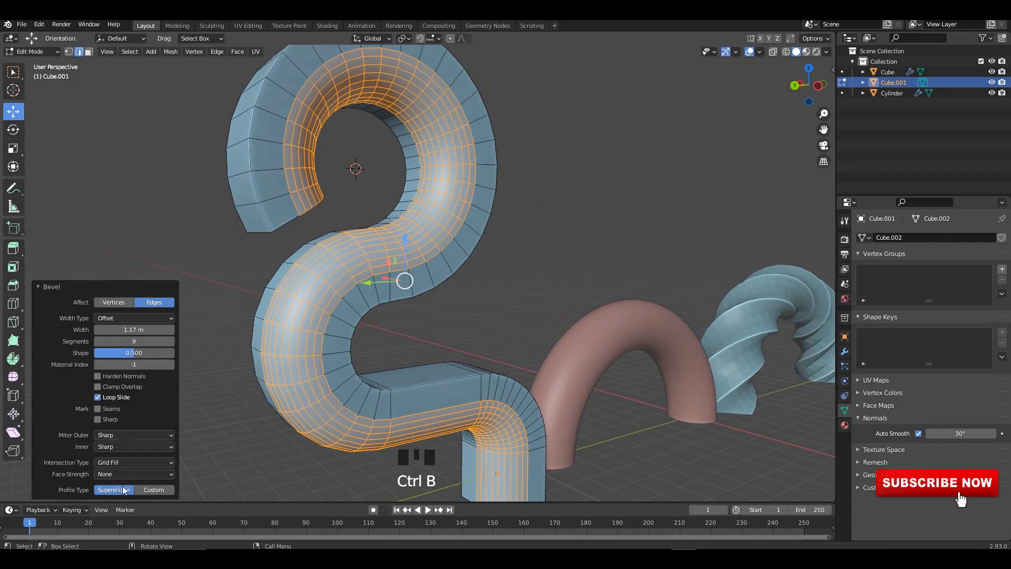
left_click(153, 490)
left_click(112, 380)
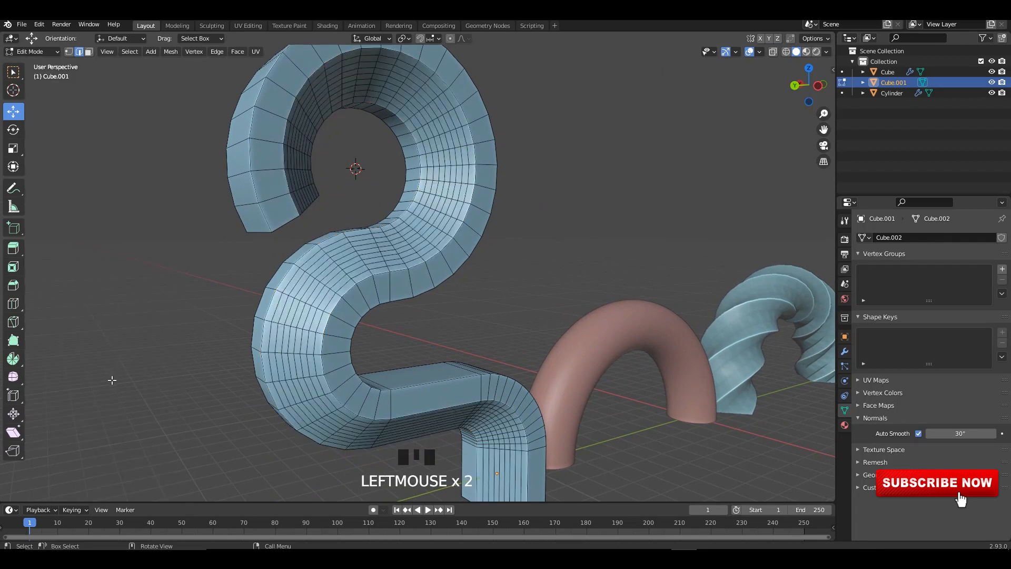
key("ctrl+z")
key("ctrl+z")
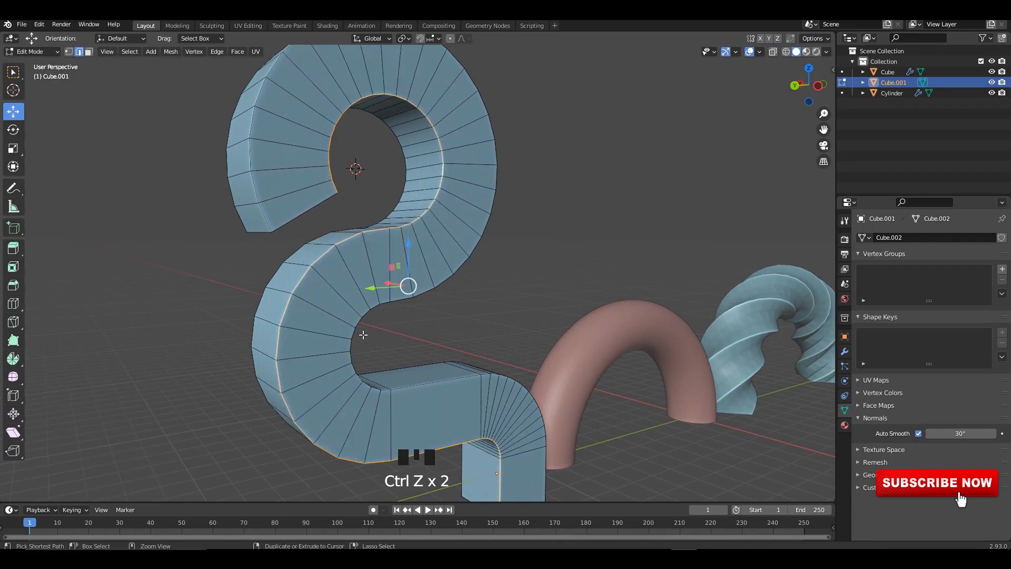
- Bevel the edge loop about 0.85 m wide with 9 segments and a custom profile using the Cornice Molding preset
key("ctrl+b")
key("ctrl+b")
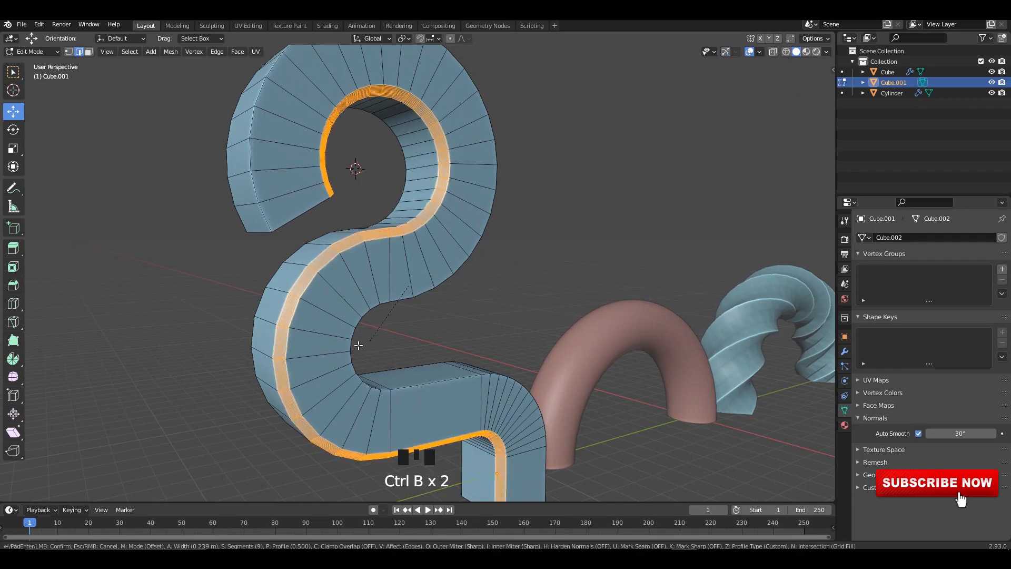
left_click(333, 351)
left_click(112, 315)
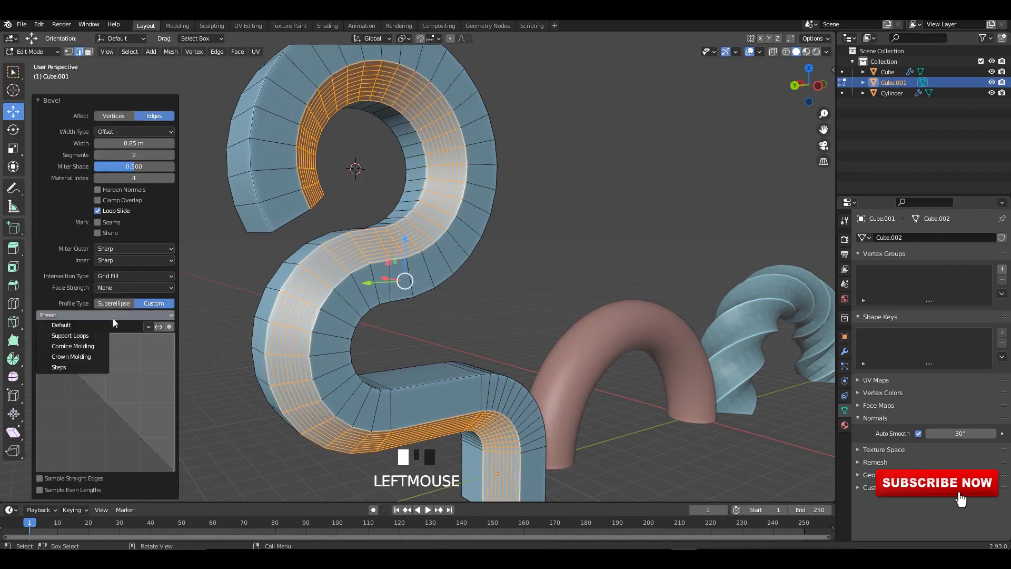
left_click(79, 351)
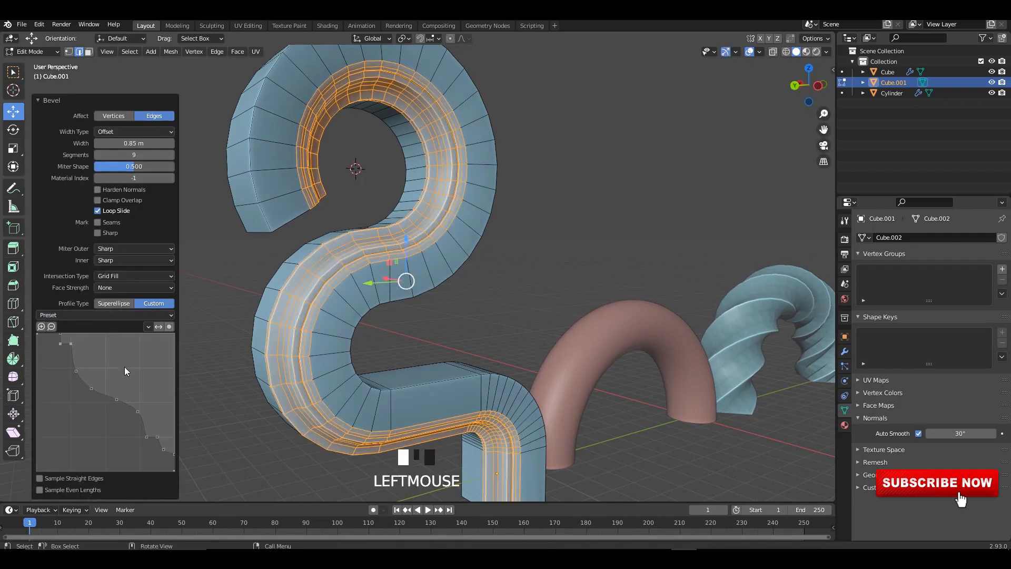
- Try the Crown Molding preset for the bevel profile and return to Cornice Molding
left_click(117, 315)
left_click(90, 357)
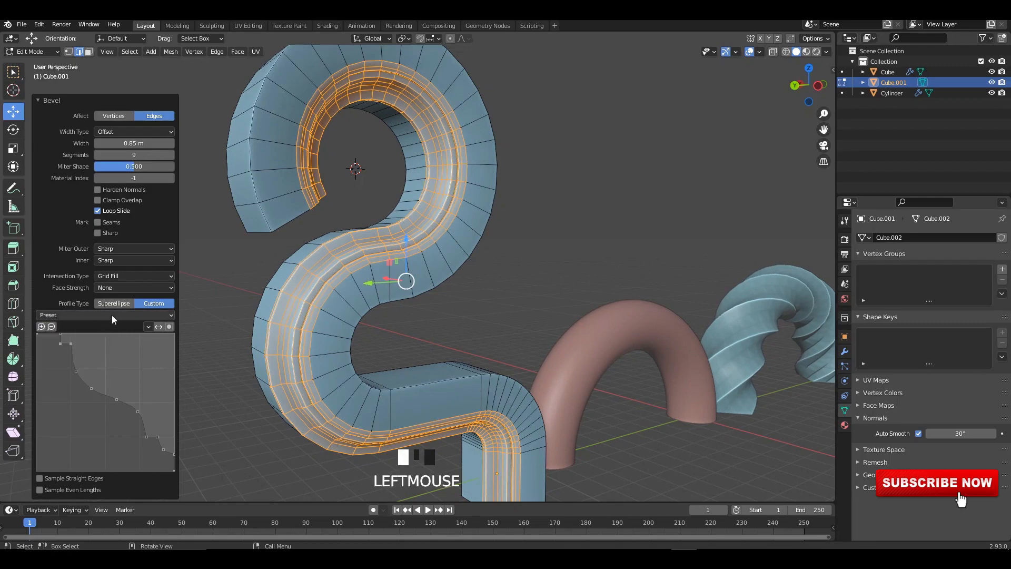
left_click(112, 315)
left_click(87, 350)
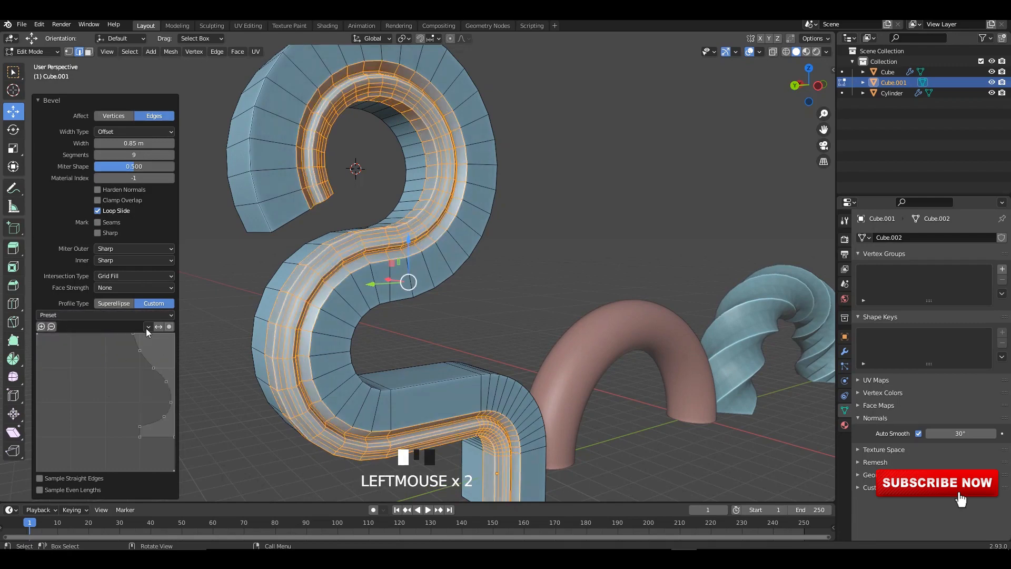
left_click(96, 342)
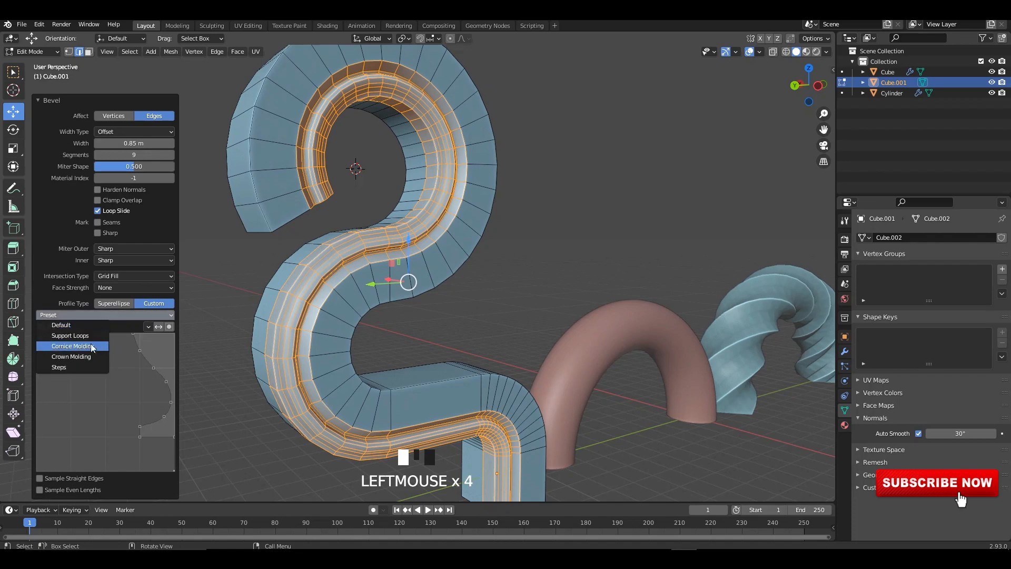
left_click(91, 346)
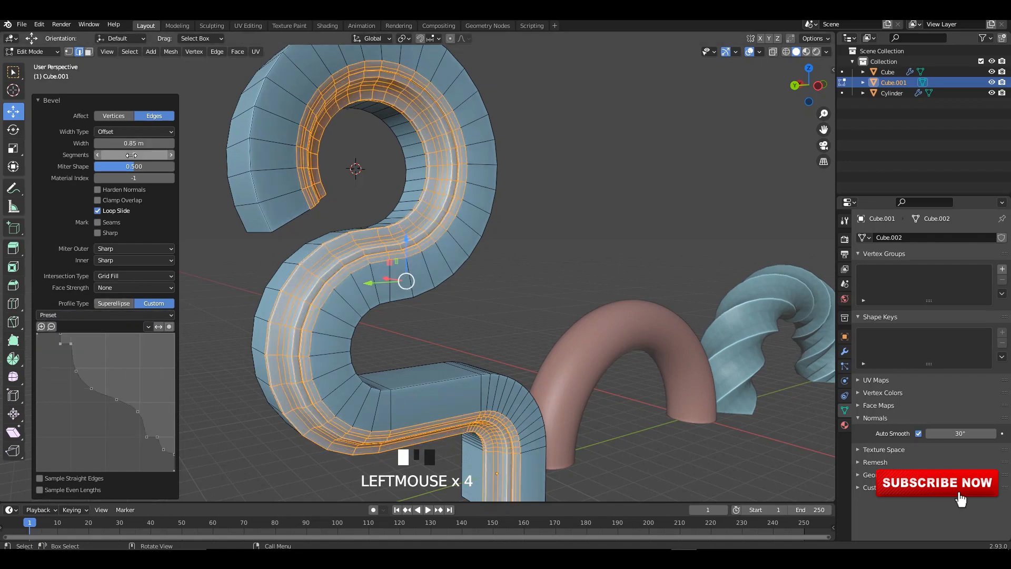
- Set the bevel to 29 segments with the Width width type and a width of 2.4 m
left_click_drag(131, 155, 166, 143)
left_click(132, 132)
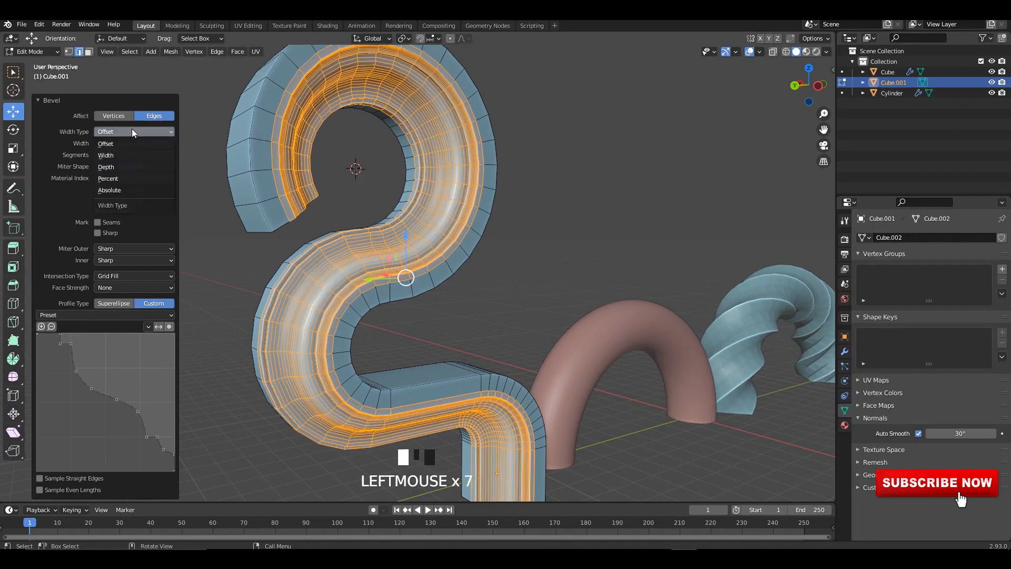
left_click(117, 156)
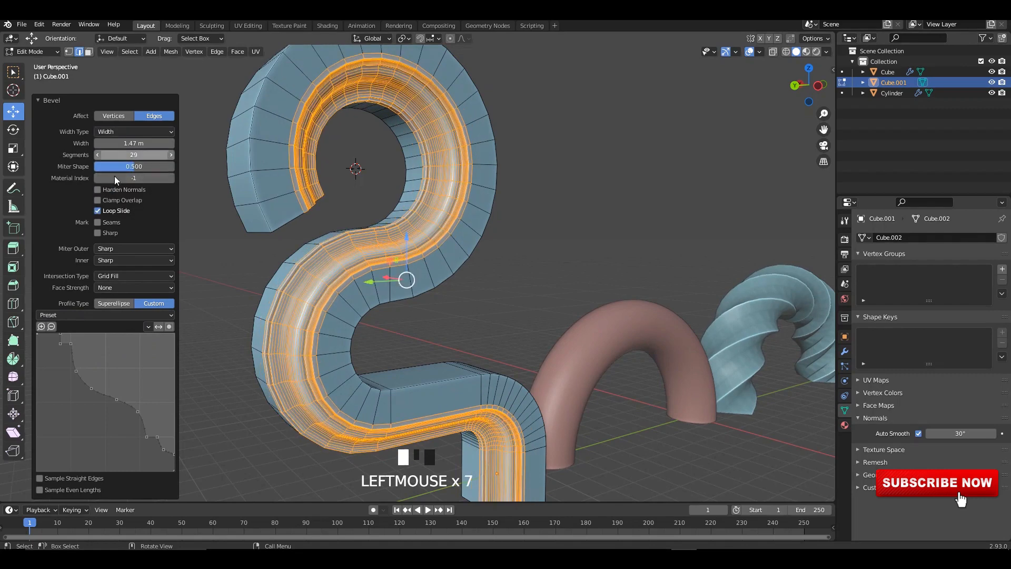
left_click_drag(136, 143, 185, 142)
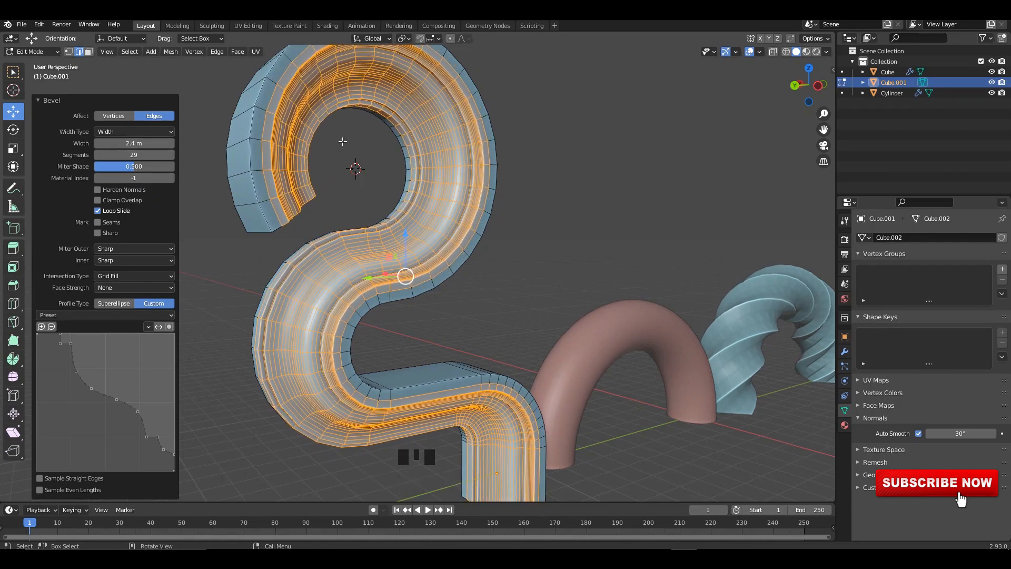
- Return to Object Mode and apply smooth shading to the beveled S-shape
key("Tab")
left_click(437, 122)
right_click(436, 122)
left_click(438, 124)
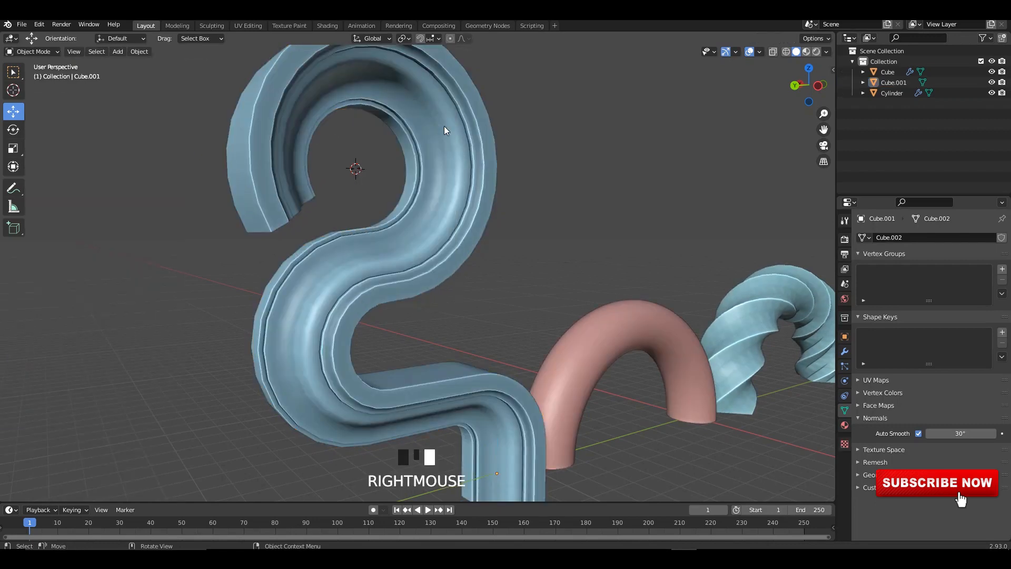
- In the left orthographic view, raise the S-shape's whole mesh in Edit Mode until its base rests on the ground line
scroll(428, 152, "down", 1, "alt")
middle_click_drag(444, 125, 459, 191, "alt")
left_click(482, 170)
scroll(482, 169, "down", 2)
scroll(460, 191, "up", 1)
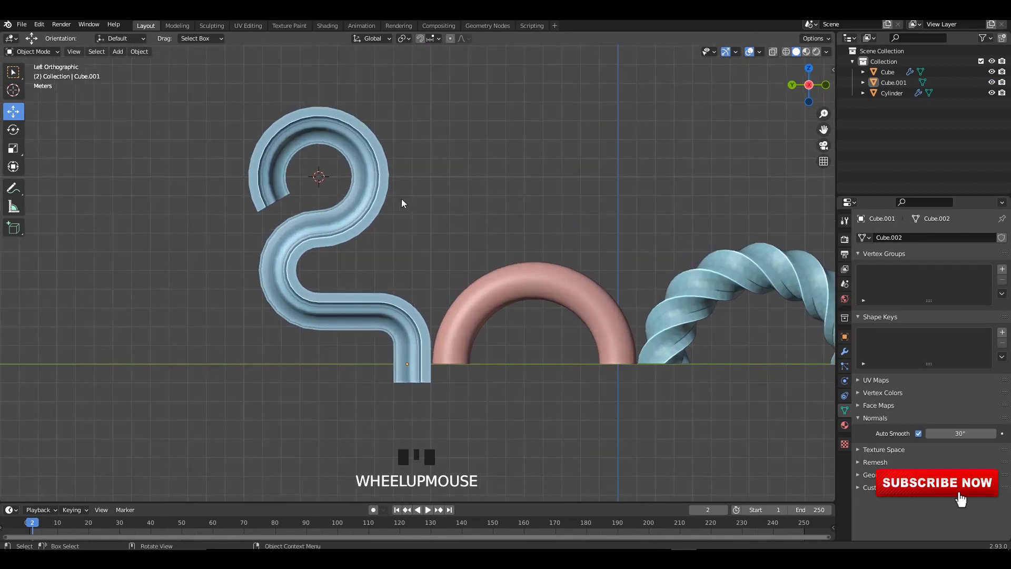
left_click(382, 187)
key("Tab")
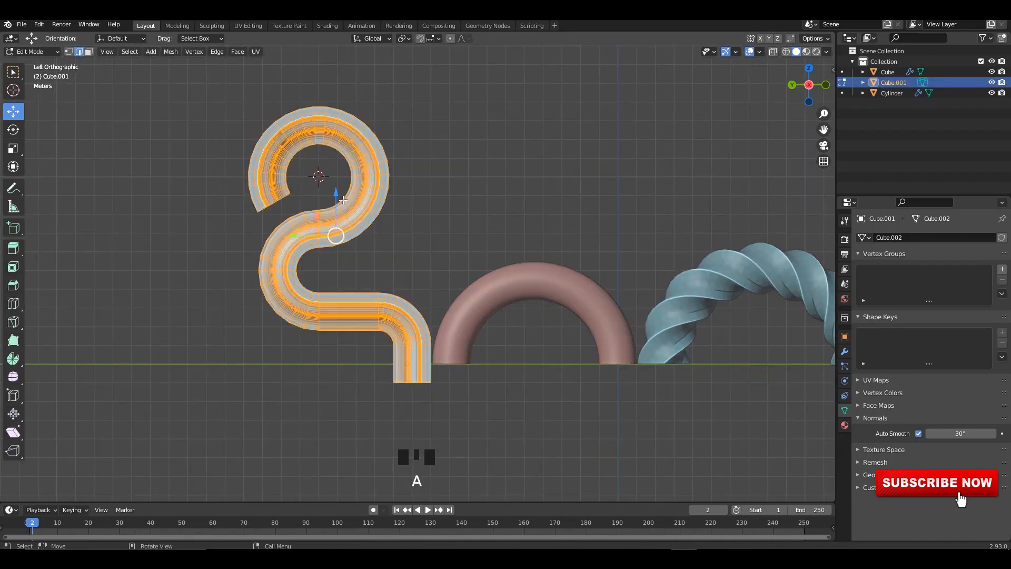
left_click_drag(337, 195, 339, 178)
key("alt+z")
key("Tab")
left_click(564, 208)
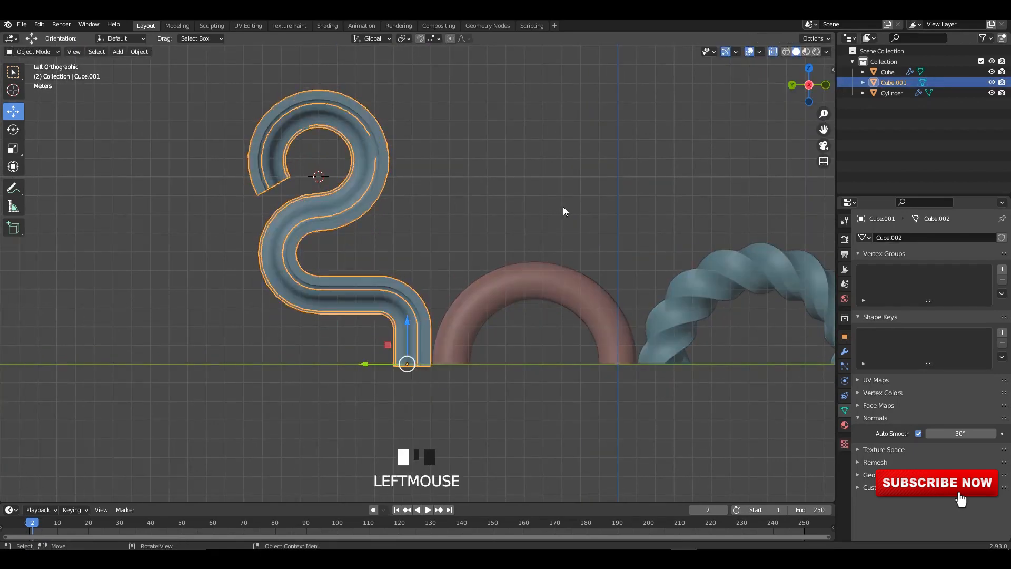
- Select the S-shape and both arches and move them together about 11.3 m along the X axis
middle_click_drag(564, 206, 439, 243, "shift")
key("alt+z")
left_click(439, 243)
left_click(377, 250, "shift")
left_click(220, 222, "shift")
middle_click_drag(219, 221, 310, 313)
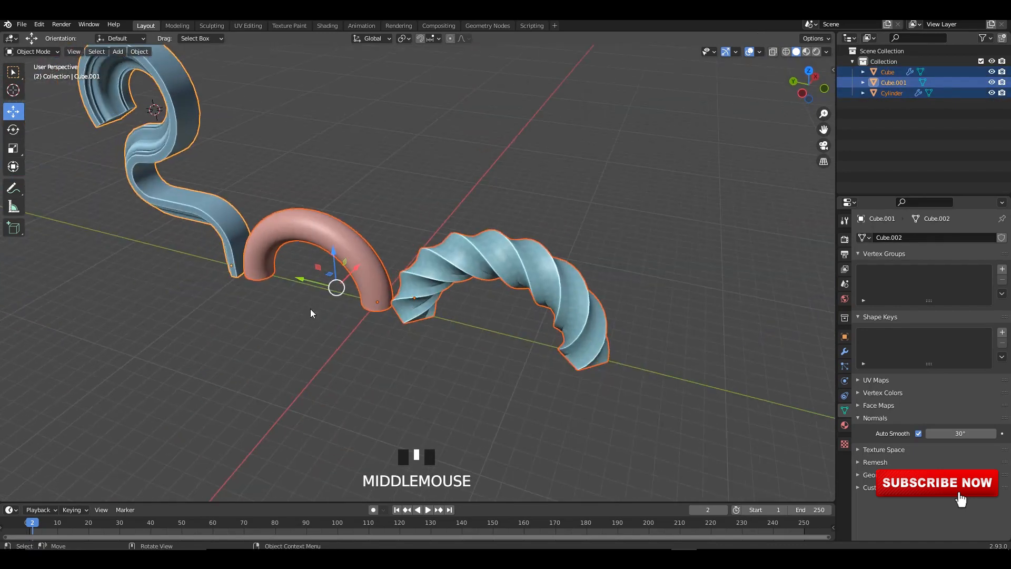
left_click_drag(358, 271, 419, 232)
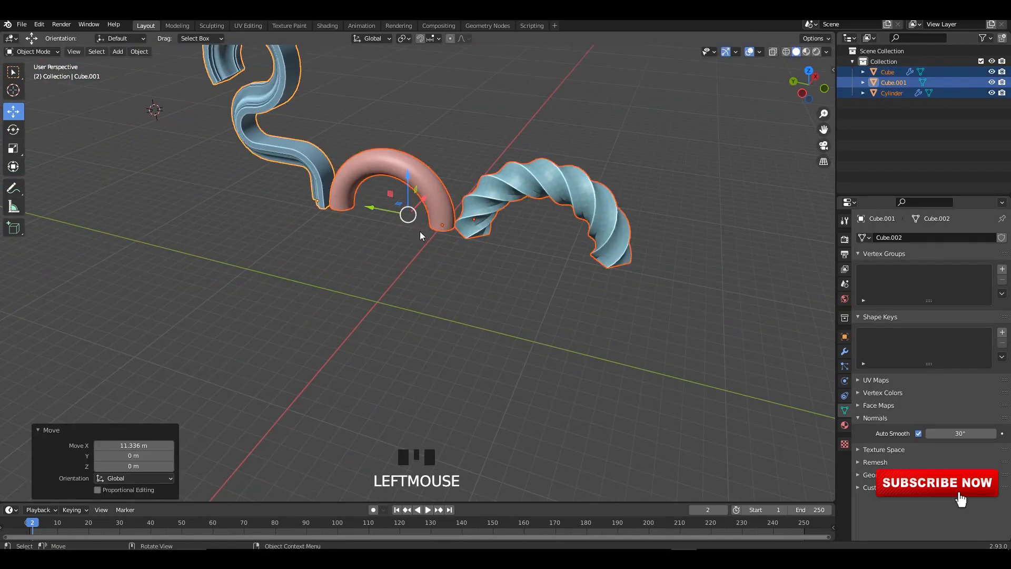
- Add a new cube, position it near the ground line in the left view and isolate it
middle_click_drag(419, 232, 439, 289)
key("shift+a")
mouse_move(332, 270)
left_click(380, 280)
left_click_drag(141, 135, 342, 276)
scroll(337, 271, "up", 6)
left_click_drag(318, 318, 316, 330)
key("slash")
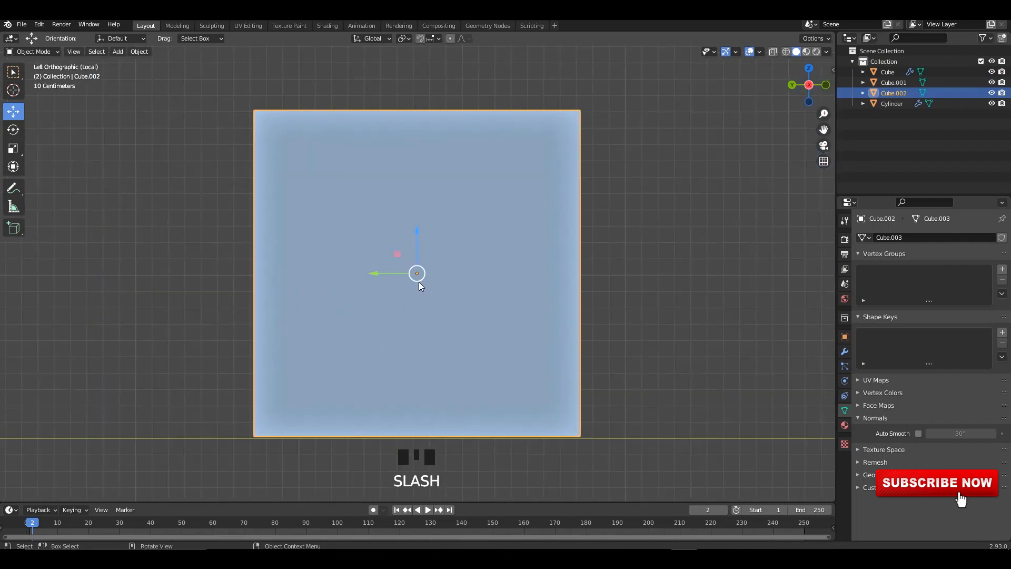
- Nudge the isolated cube down about 0.013 m so its base sits on the ground line, and apply all transforms
left_click_drag(415, 263, 414, 271)
scroll(414, 271, "down", 4)
middle_click_drag(414, 271, 457, 287, "shift")
key("ctrl+a")
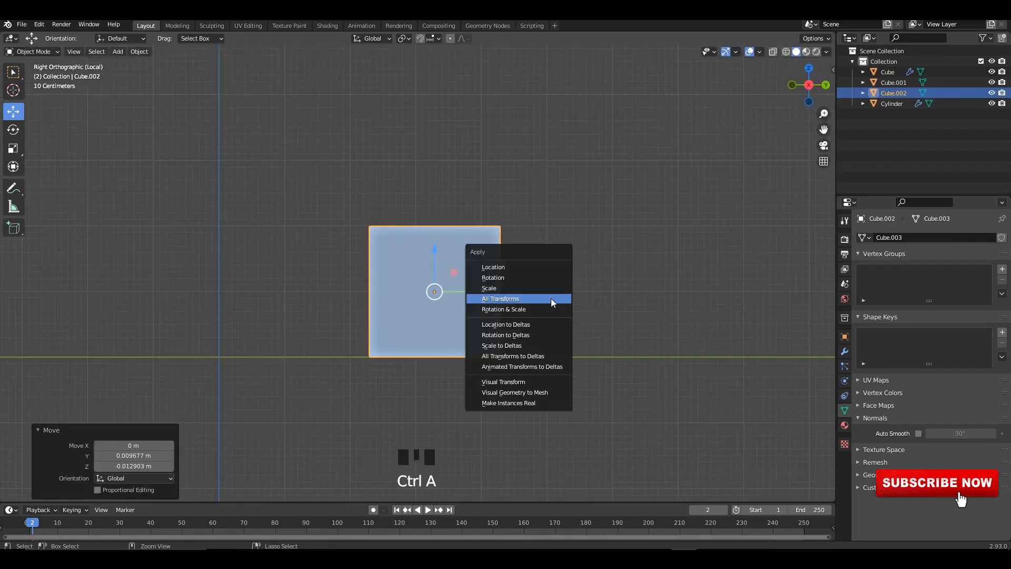
left_click(551, 298)
- Show the viewport sidebar in the left view and look through the tools and settings it offers
middle_click_drag(637, 313, 475, 329, "alt")
key("n")
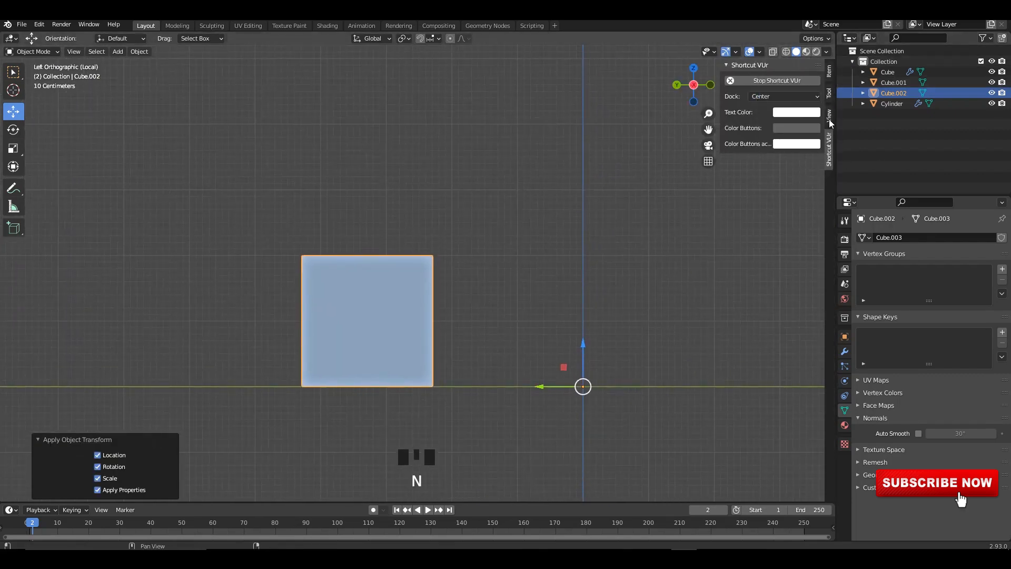
middle_click_drag(502, 166, 501, 180, "shift")
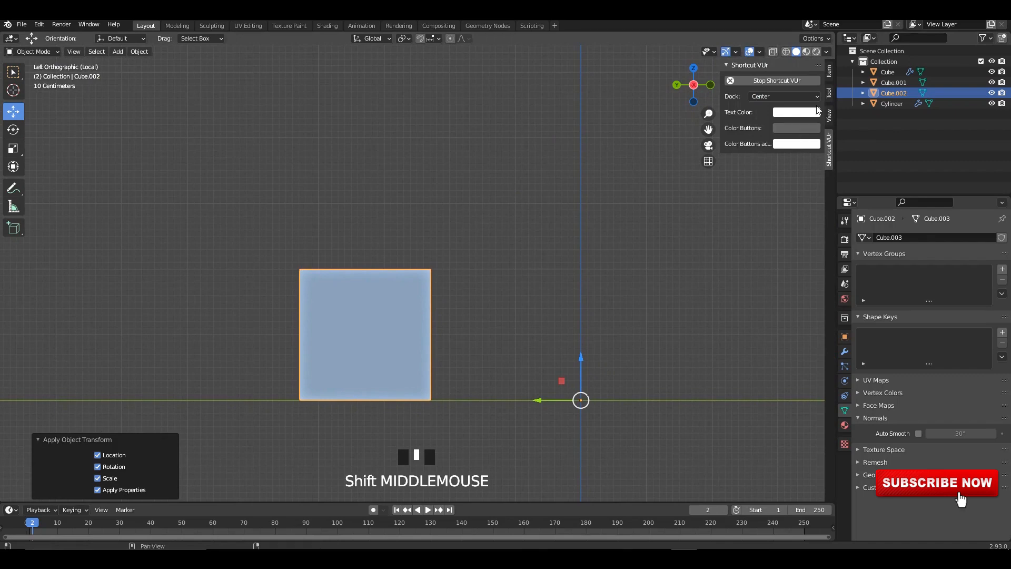
left_click(829, 93)
left_click(829, 111)
left_click(830, 73)
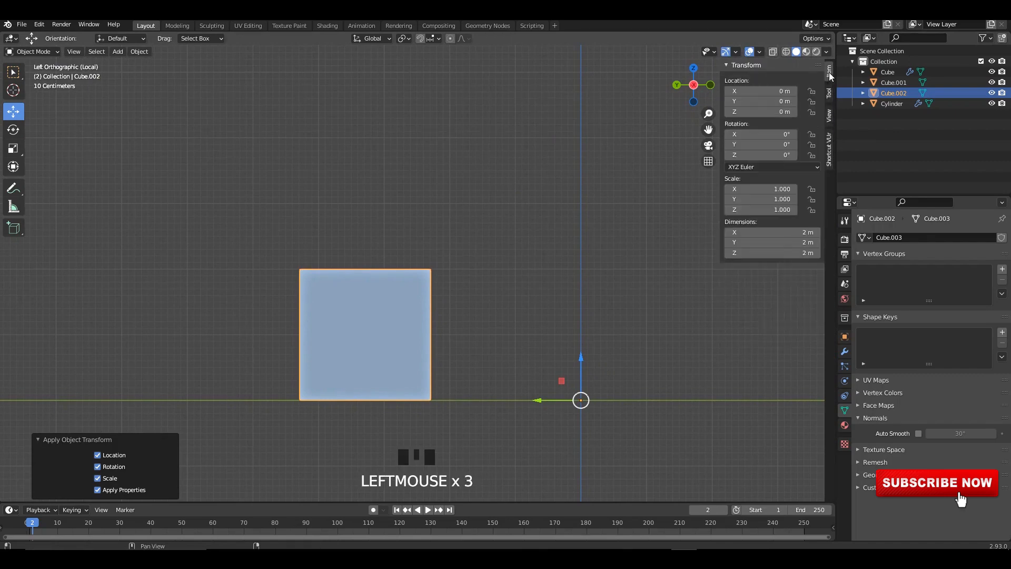
middle_click_drag(563, 158, 558, 164, "shift")
left_click(513, 194)
- Search the add-ons in the preferences for "auto" and enable Mesh: Auto Mirror
key("F4")
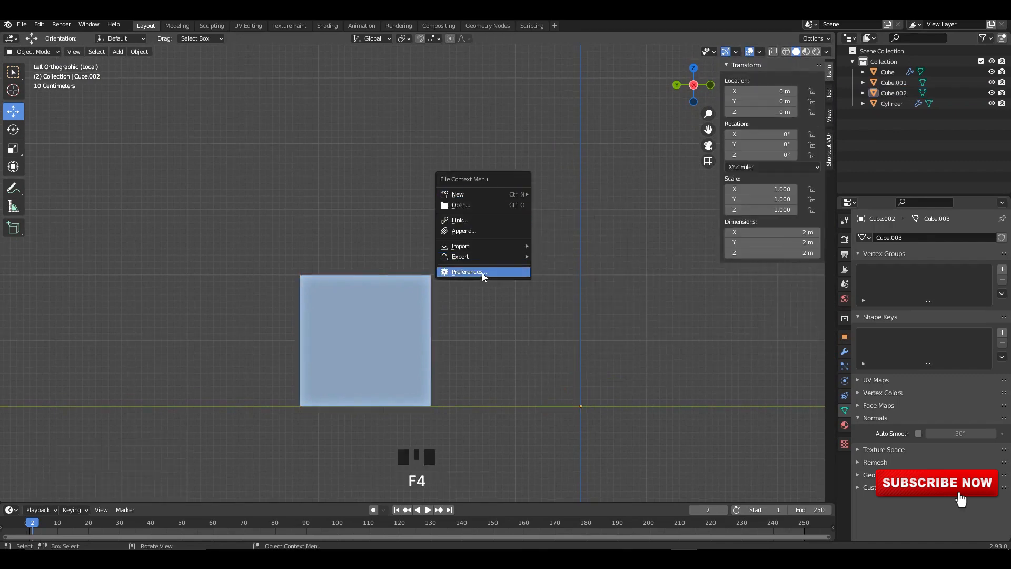
left_click(482, 272)
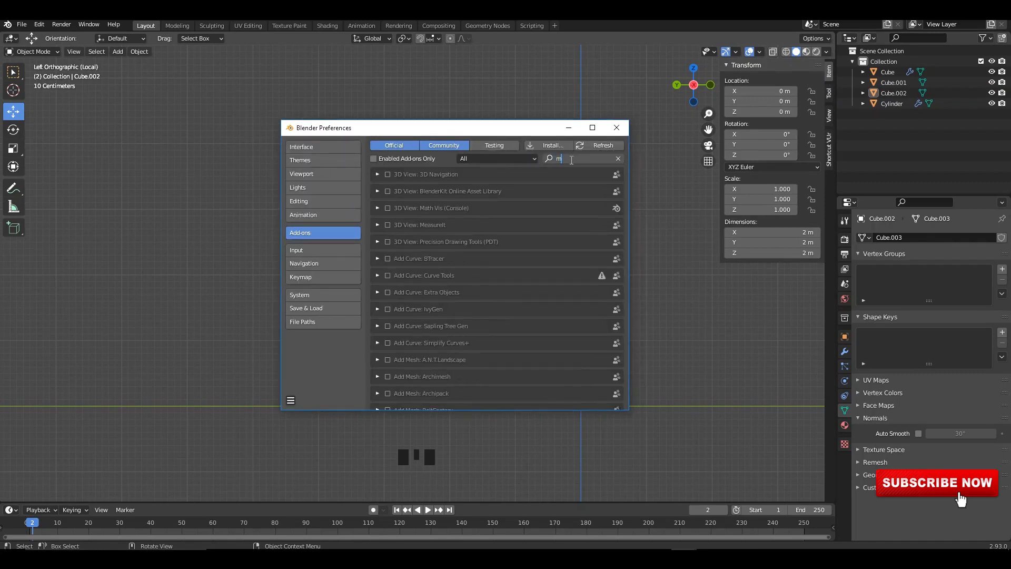
left_click(563, 164)
type("auto")
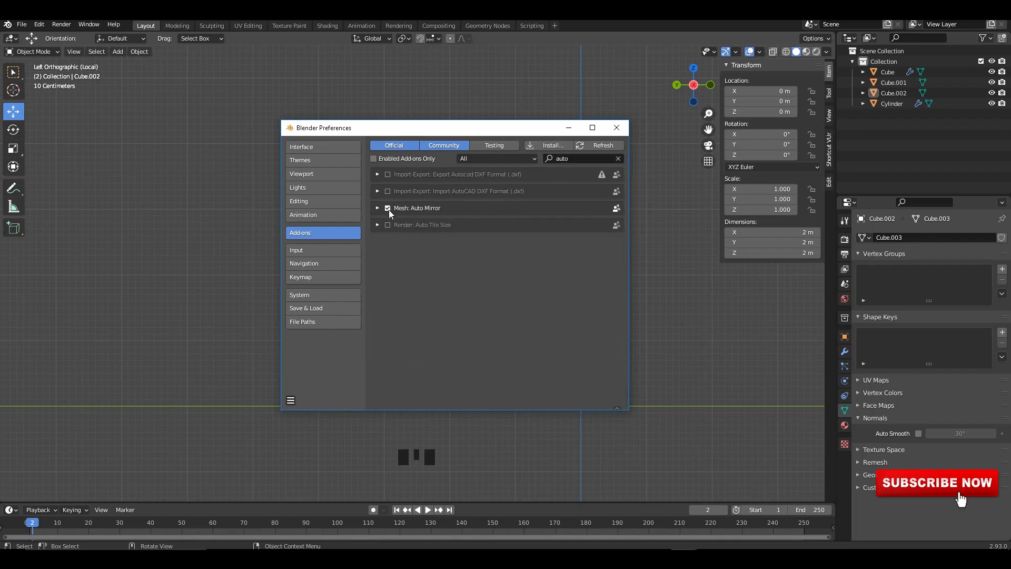
left_click(625, 130)
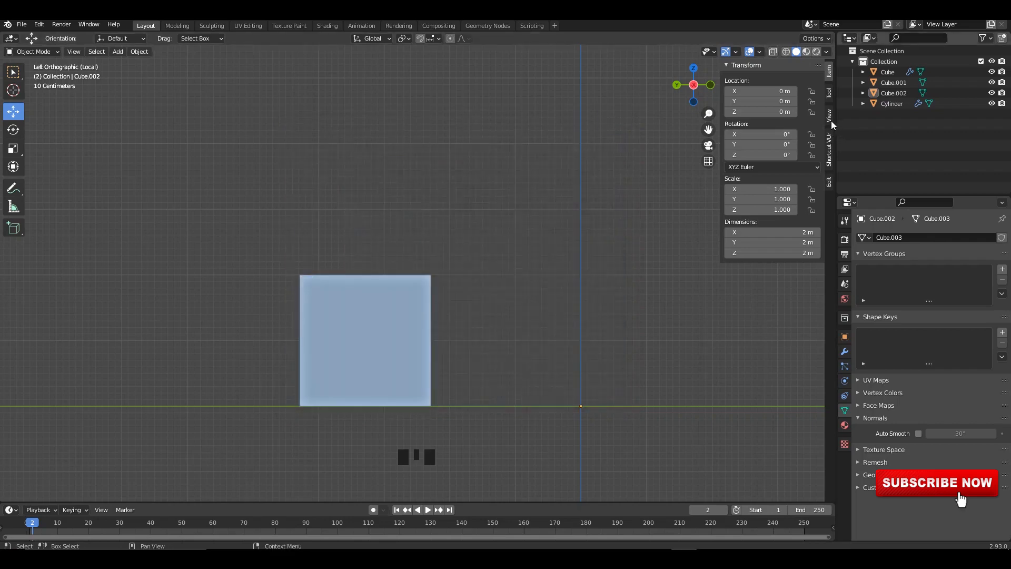
- Mirror the cube along the Y axis with Auto Mirror
left_click(831, 182)
left_click(760, 70)
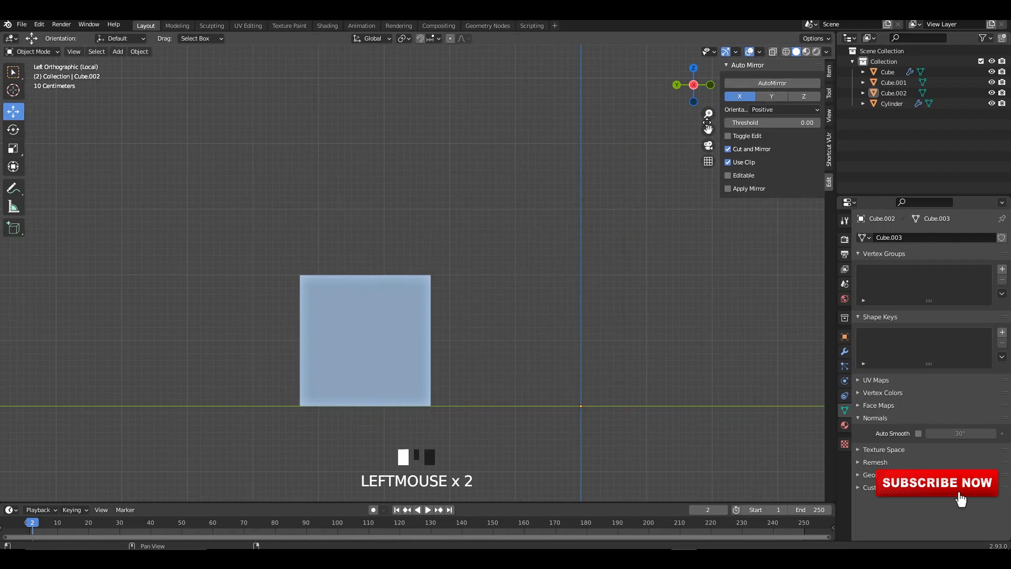
left_click(779, 84)
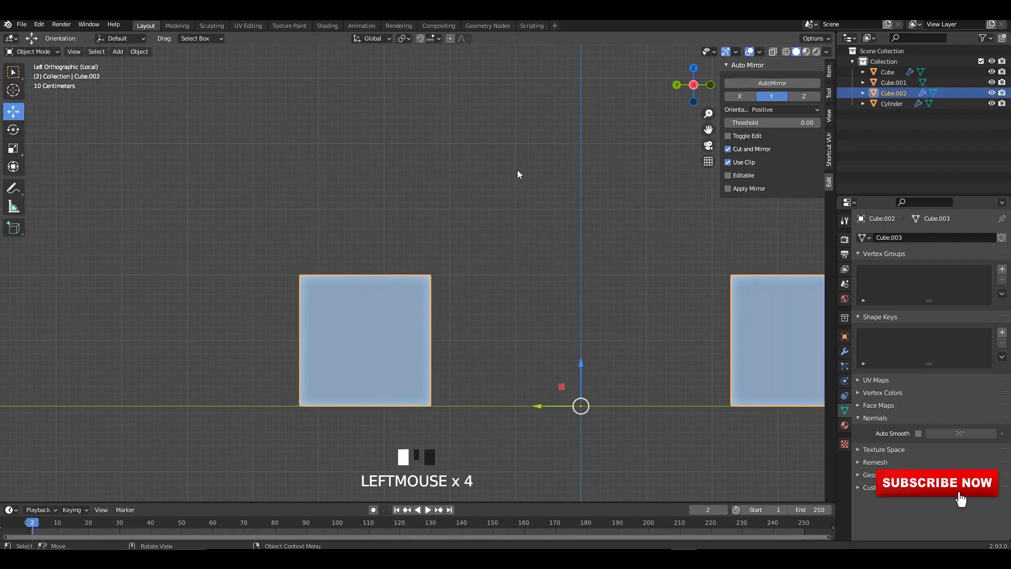
- Raise the mirrored cube's top face about 3.44 m along Z in Edit Mode, stretching both copies into pillars
middle_click_drag(517, 169, 533, 214, "alt")
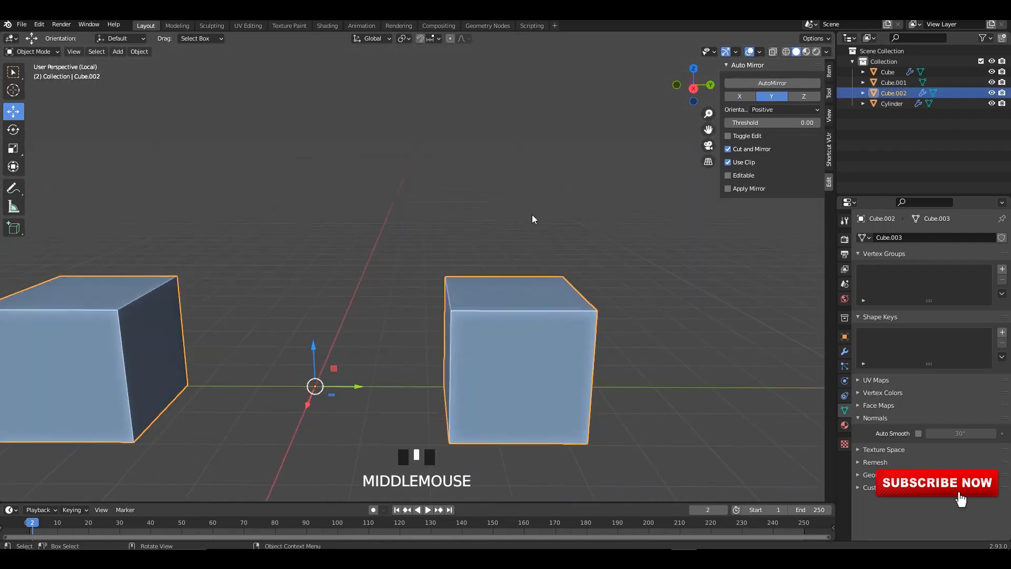
key("Tab")
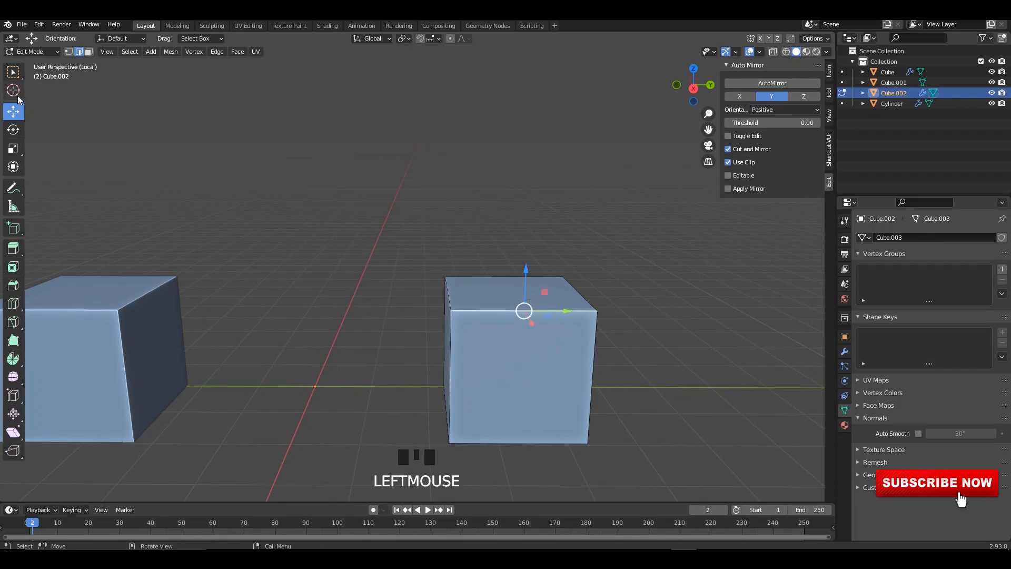
left_click(513, 295)
middle_click_drag(513, 295, 348, 297, "alt")
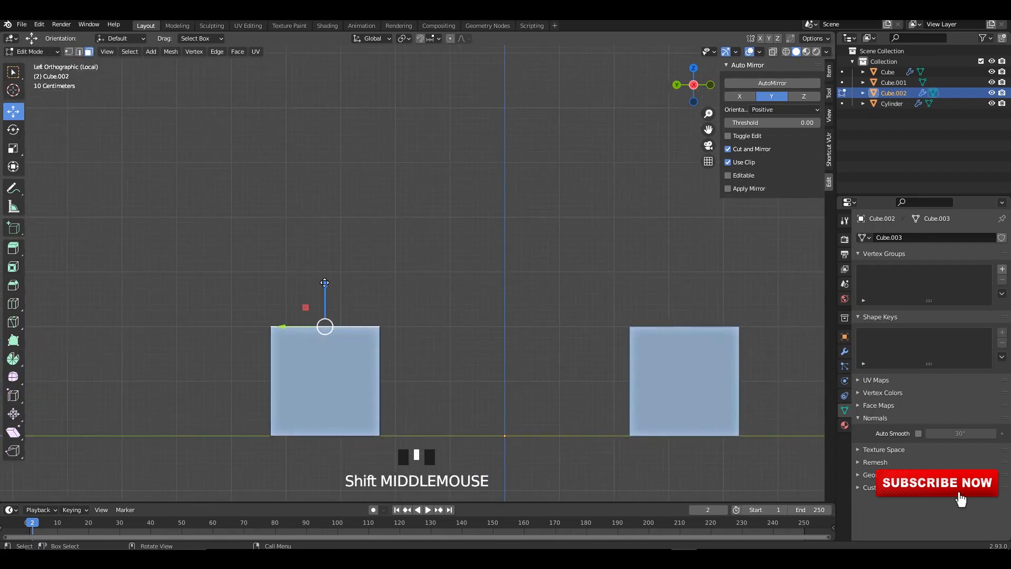
left_click_drag(325, 283, 361, 112)
scroll(362, 113, "down", 2)
middle_click_drag(342, 137, 359, 274, "shift")
- Undo the last freehand move of the pillar's top face, then raise the face straight up about 4.6 m along Z
left_click_drag(357, 192, 367, 89)
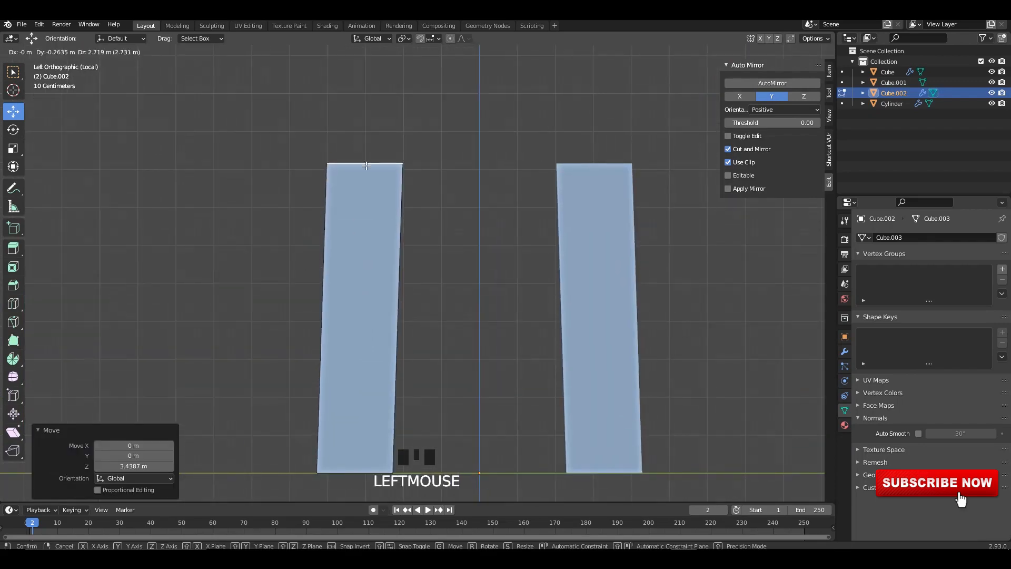
key("ctrl+z")
left_click_drag(356, 228, 362, 53)
- Place the 3D cursor on the centre line between the two pillars, level with their top faces
middle_click_drag(483, 110, 500, 253, "shift")
scroll(500, 253, "up", 2)
scroll(468, 259, "up", 1)
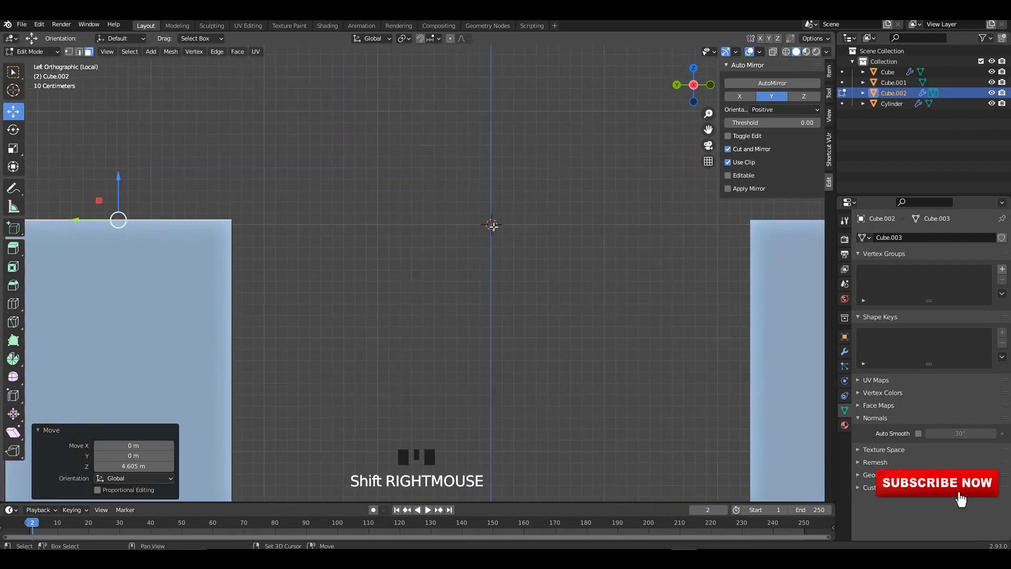
scroll(499, 243, "down", 1)
middle_click_drag(499, 244, 505, 246, "shift")
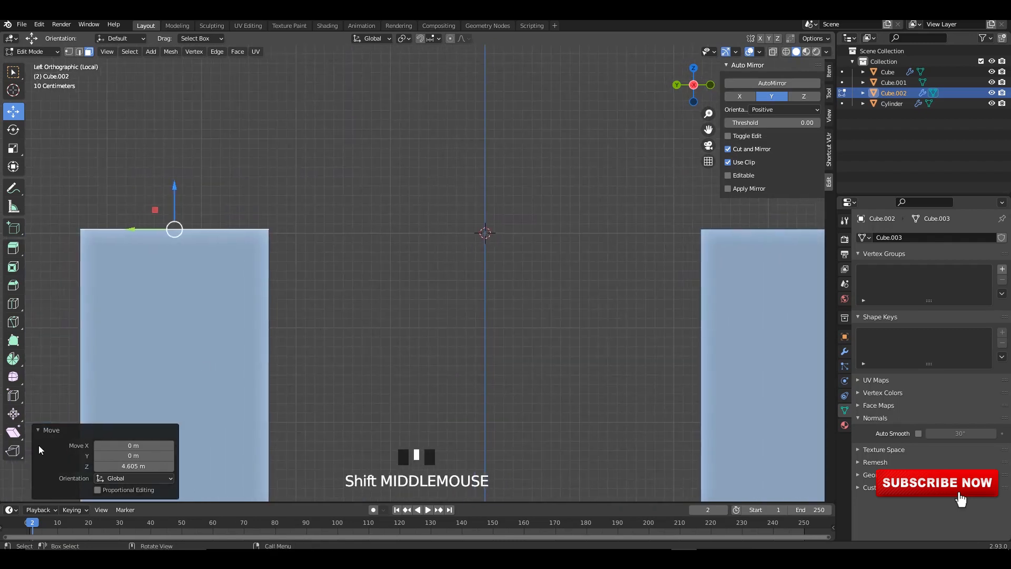
- Spin the pillar's top face around the 3D cursor by 90° about X with 16 steps to form the arch
left_click(14, 360)
scroll(350, 237, "down", 2)
middle_click_drag(350, 237, 331, 281, "shift")
left_click_drag(512, 223, 548, 332)
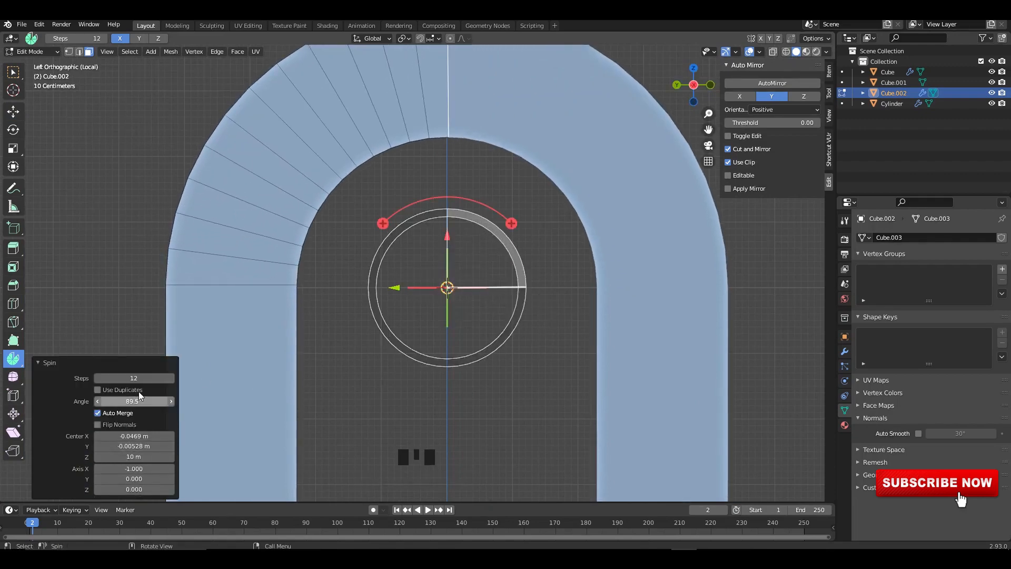
scroll(612, 295, "down", 4)
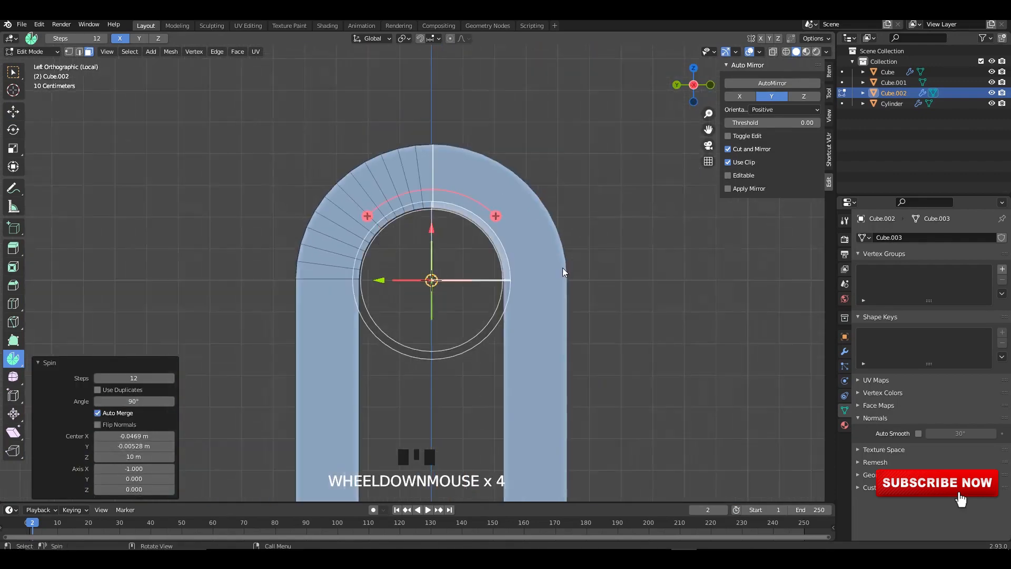
middle_click_drag(562, 267, 593, 285)
left_click_drag(135, 378, 111, 379)
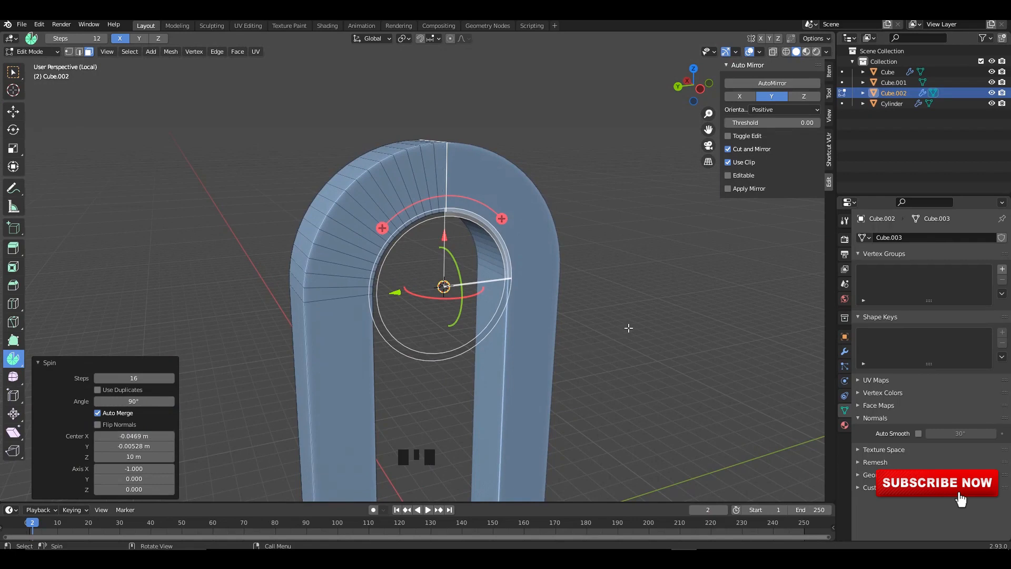
- Return to Object Mode, shade the arch smooth and enable Auto Smooth at 30°
left_click(632, 287)
key("Tab")
middle_click_drag(527, 217, 490, 196)
left_click(518, 197)
right_click(518, 197)
left_click(524, 195)
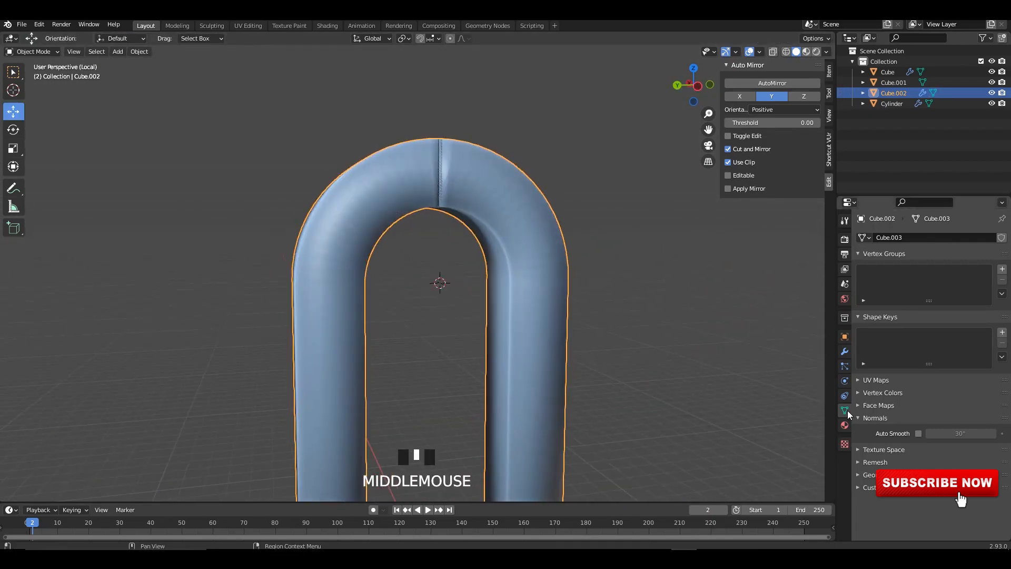
left_click(918, 433)
left_click(919, 434)
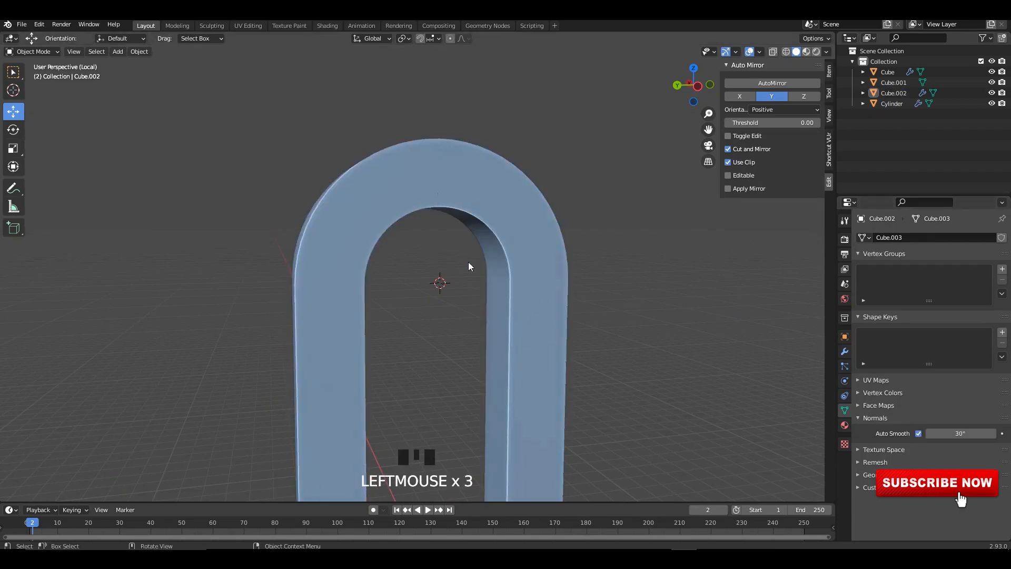
- Use X-ray display in Edit Mode to select the end face at the arch's crown and try moving it along Y
scroll(447, 268, "up", 2)
key("Tab")
scroll(446, 269, "up", 2)
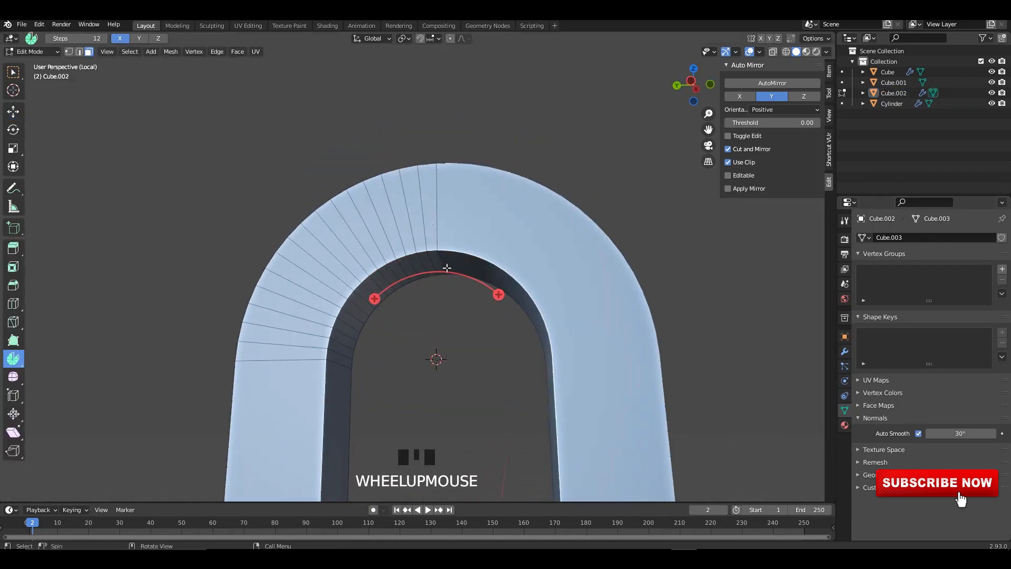
key("alt+z")
mouse_move(469, 218)
middle_mouse_down()
mouse_move(445, 219)
mouse_move(489, 214)
middle_mouse_up()
left_click(459, 223)
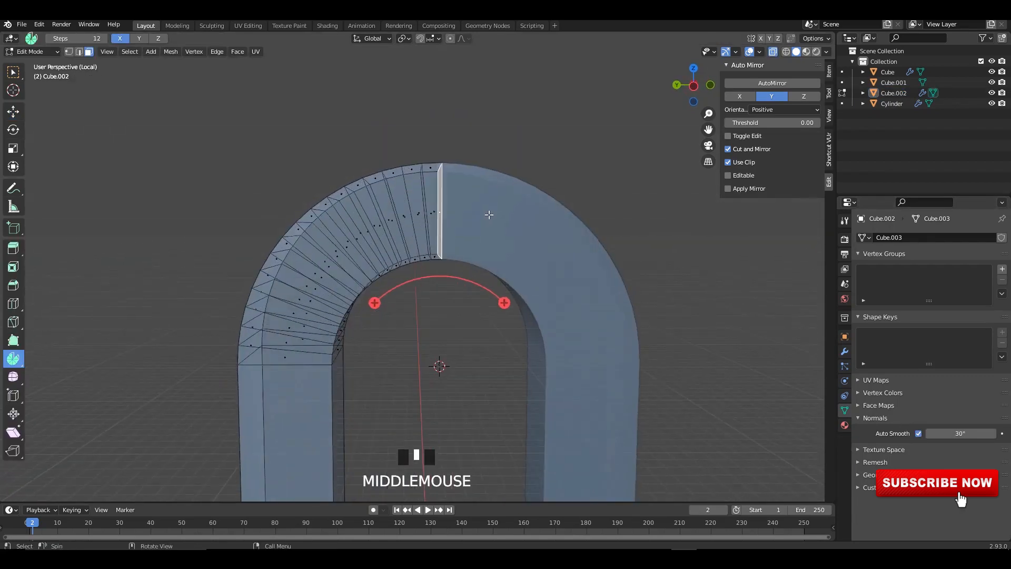
left_click(13, 111)
left_click_drag(402, 212, 378, 214)
key("ctrl+z")
- Move the selected crown face about -1.17 m along Y onto the mirror plane, and switch X-ray display off
middle_click_drag(512, 235, 548, 233, "alt")
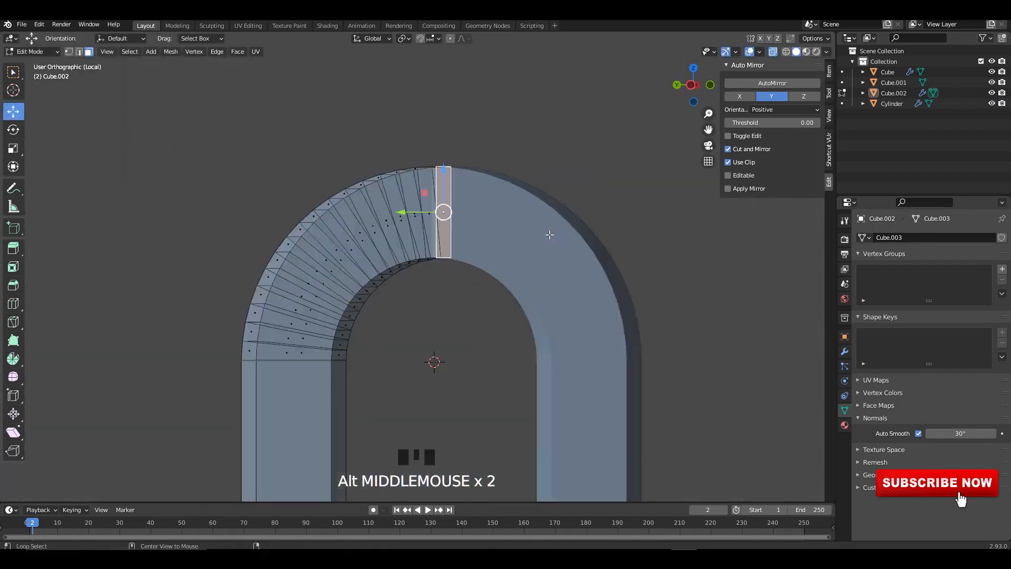
key("alt+z")
left_click_drag(411, 212, 500, 223)
key("alt+z")
key("alt+z")
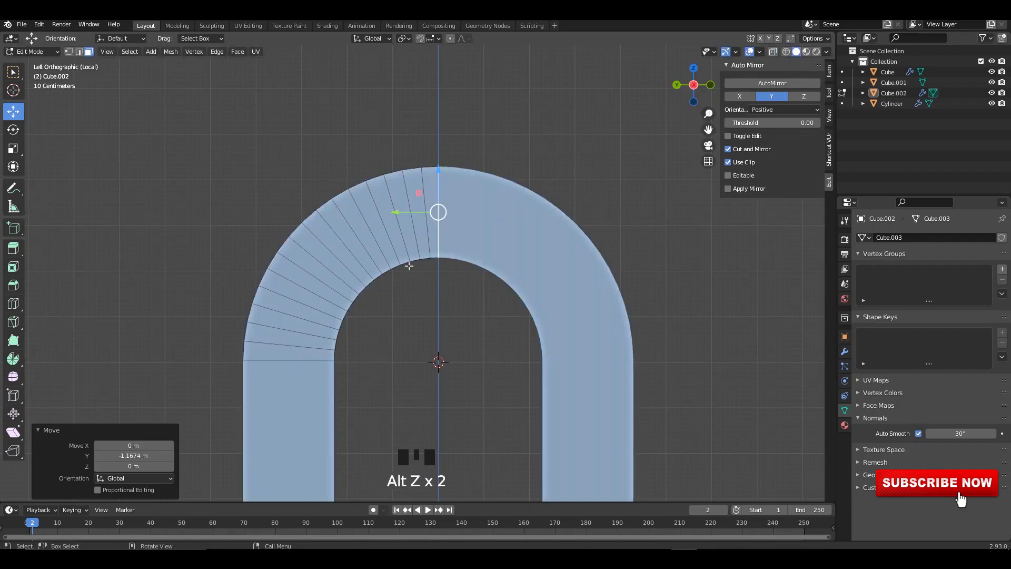
- Bevel both inner edge loops of the arch about 1.19 m with 29 segments and the custom profile
middle_click_drag(409, 266, 527, 272)
key("2")
left_click(393, 258, "alt+shift")
middle_click_drag(322, 259, 527, 239)
left_click(417, 271, "alt+shift")
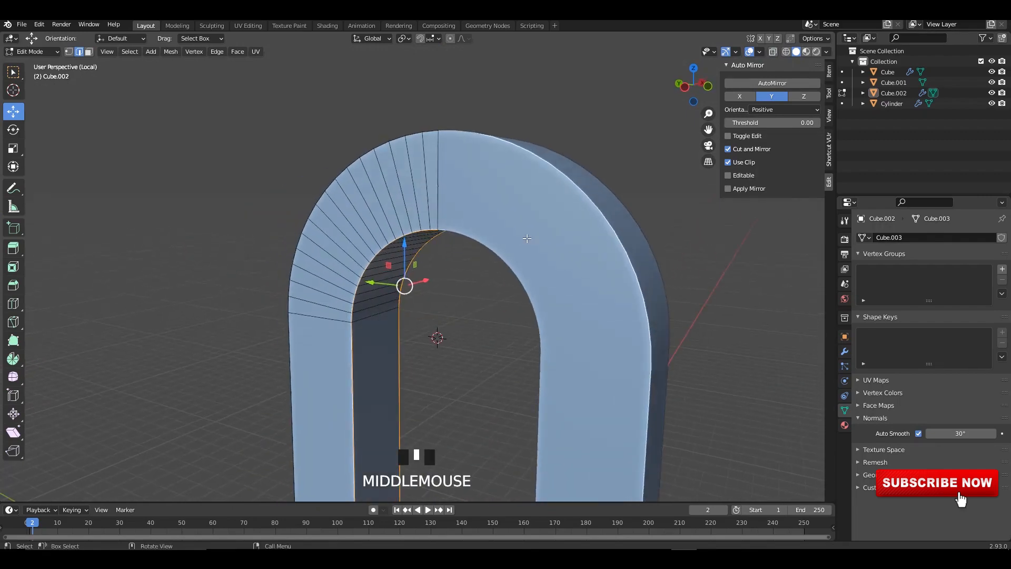
key("ctrl+b")
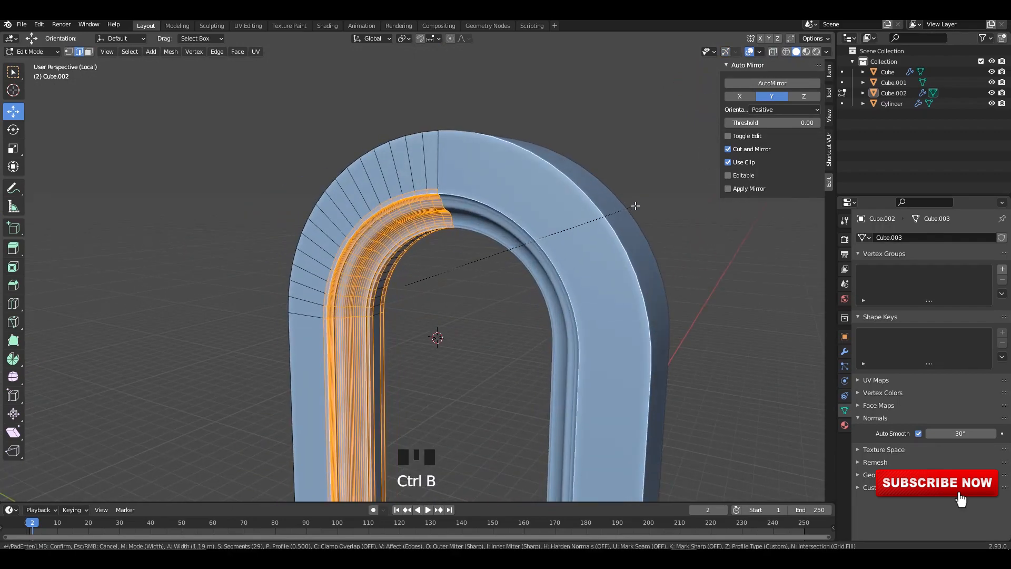
left_click(632, 203)
key("Tab")
scroll(495, 248, "down", 3)
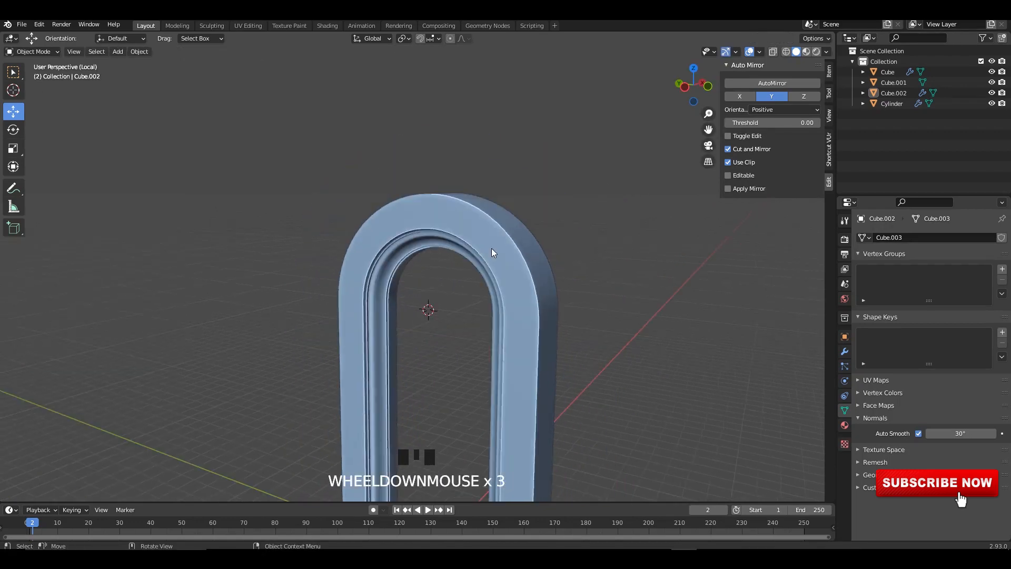
- Select the outer front edge loop of the half arch in Edit Mode
scroll(469, 217, "up", 2)
key("Tab")
middle_click_drag(427, 237, 451, 209)
scroll(451, 209, "up", 1)
left_click(412, 147)
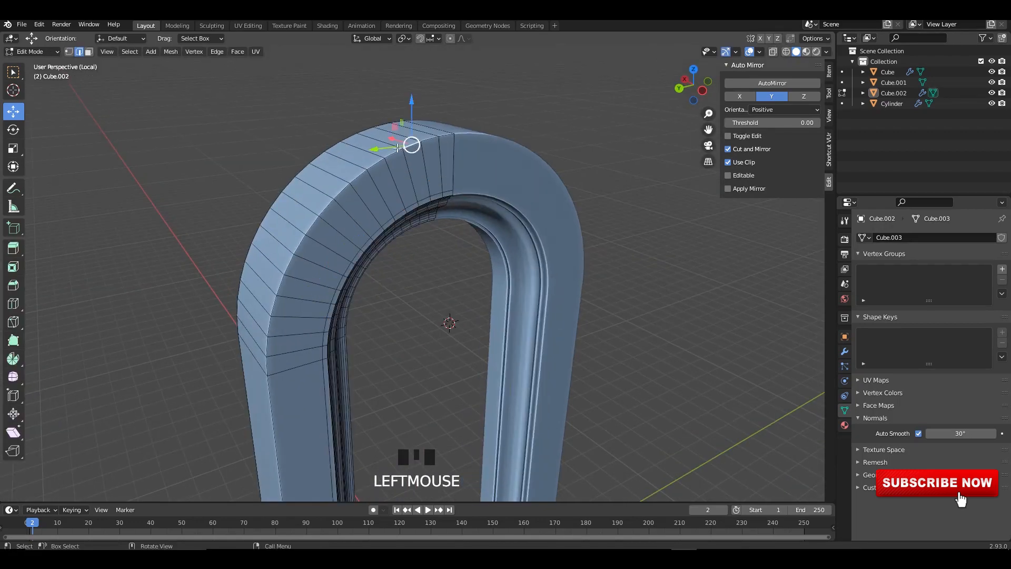
scroll(425, 154, "up", 1)
middle_click_drag(425, 154, 548, 190)
- Try a 1.1 m bevel with 29 segments and the current custom profile on the outer front edge loop, then undo it
key("ctrl+b")
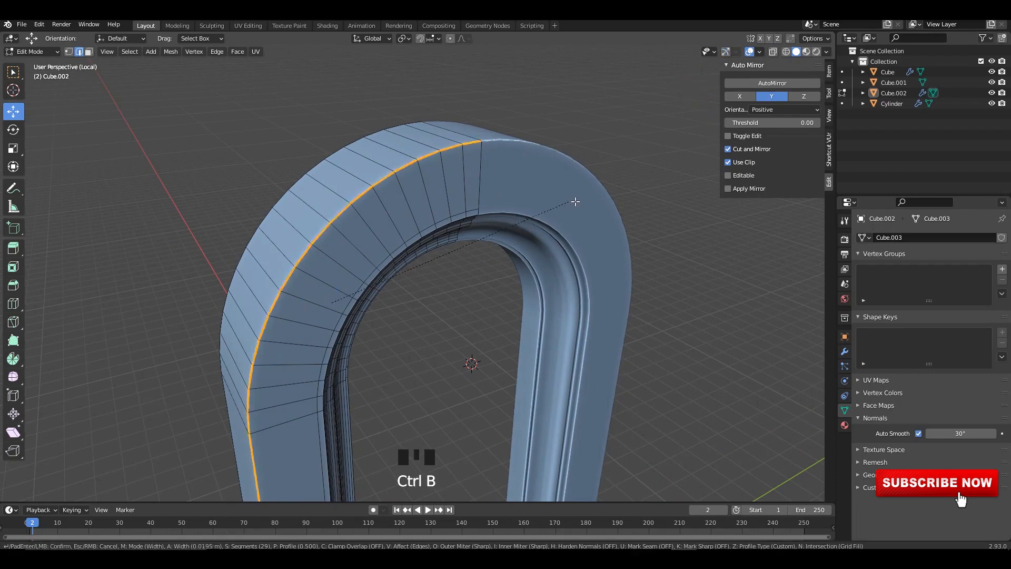
left_click(629, 209)
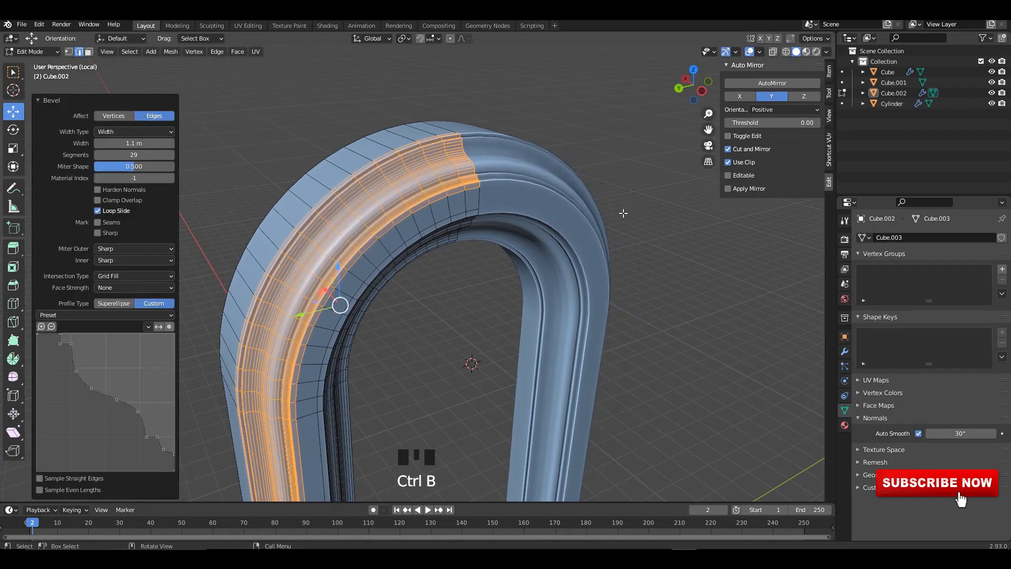
middle_click_drag(623, 209, 493, 241)
key("Tab")
scroll(490, 207, "down", 1)
middle_click_drag(493, 241, 521, 195, "shift")
key("ctrl+z")
- Bevel the outer front edge loop with 29 segments and the Crown Molding profile preset, adjust the width and return to Object Mode
key("ctrl+b")
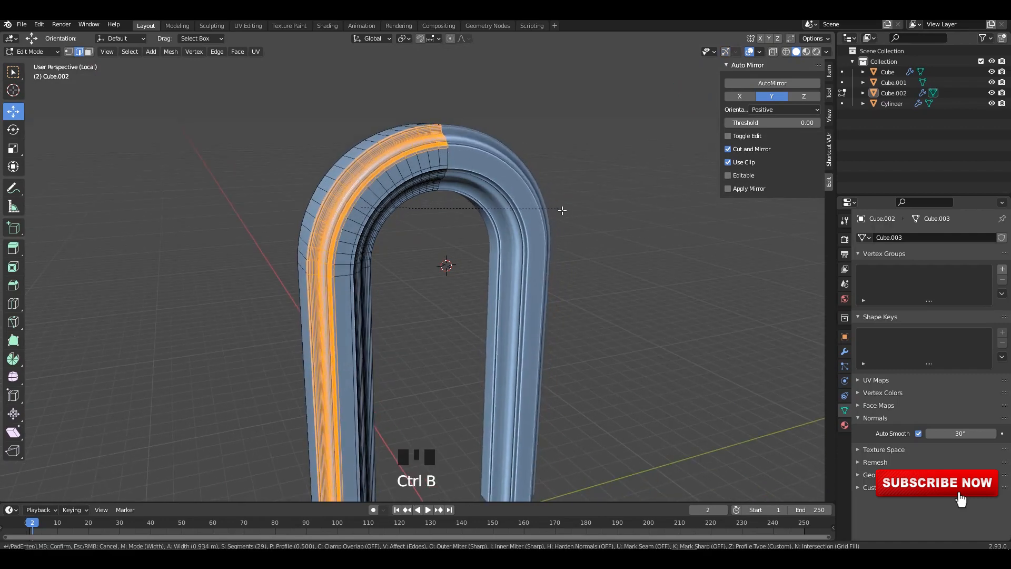
left_click(551, 209)
left_click(98, 315)
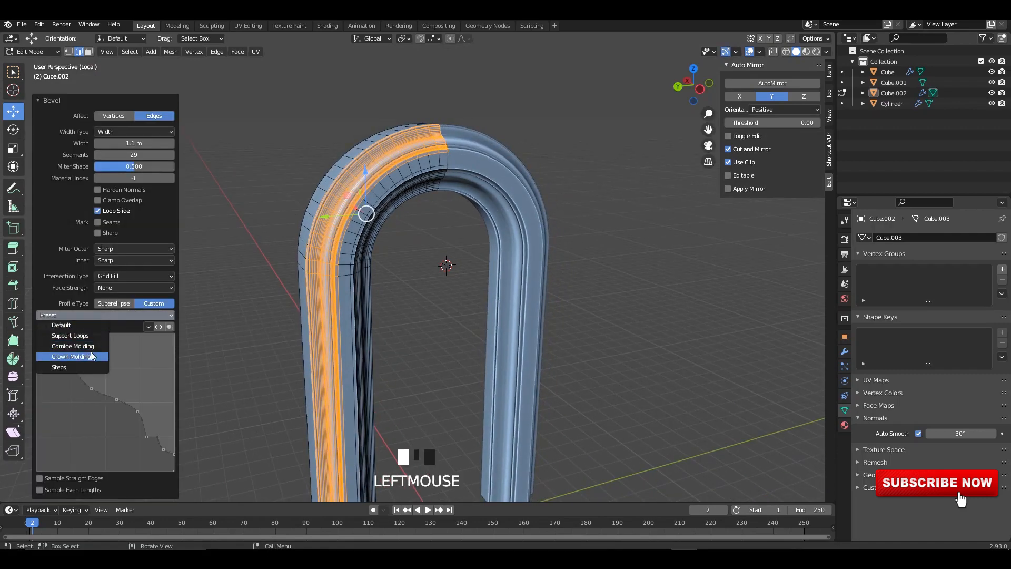
left_click(48, 356)
scroll(441, 287, "up", 3)
middle_click_drag(416, 262, 419, 267)
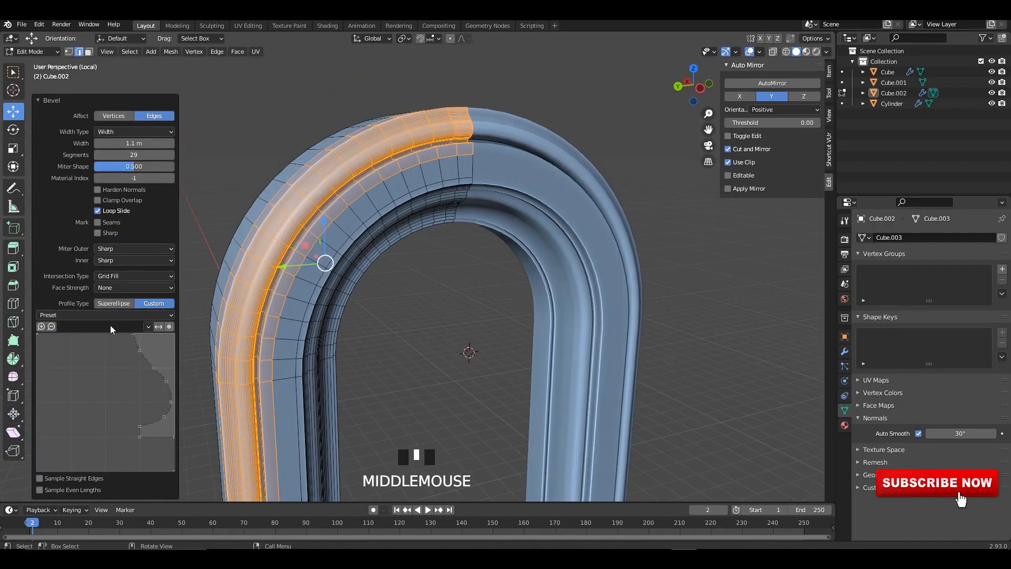
left_click_drag(146, 143, 160, 144)
key("Tab")
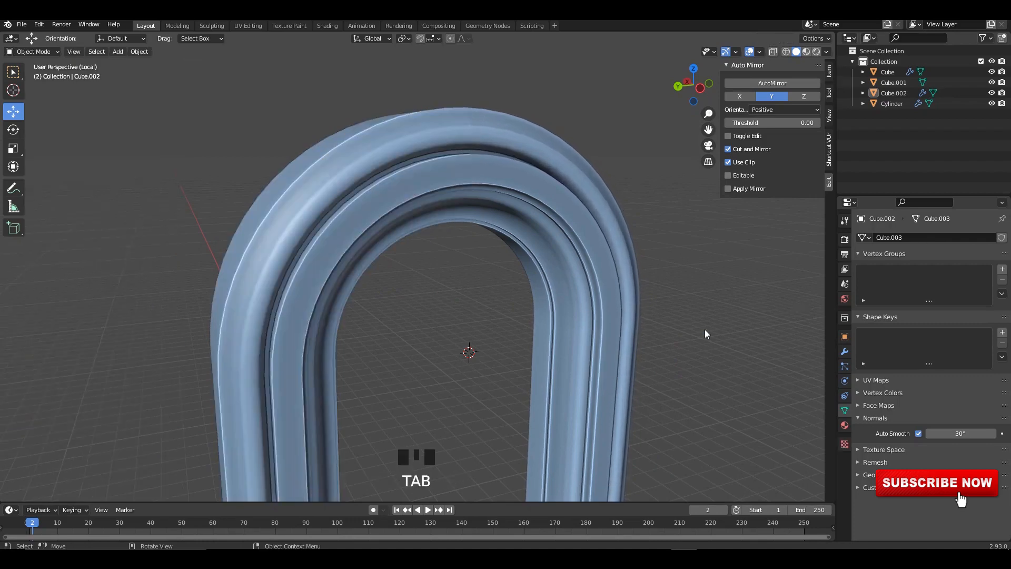
- Leave local view to show the arch together with the other curved forms and save the file
middle_click_drag(705, 329, 537, 295, "alt")
key("Tab")
key("Tab")
left_click(544, 303)
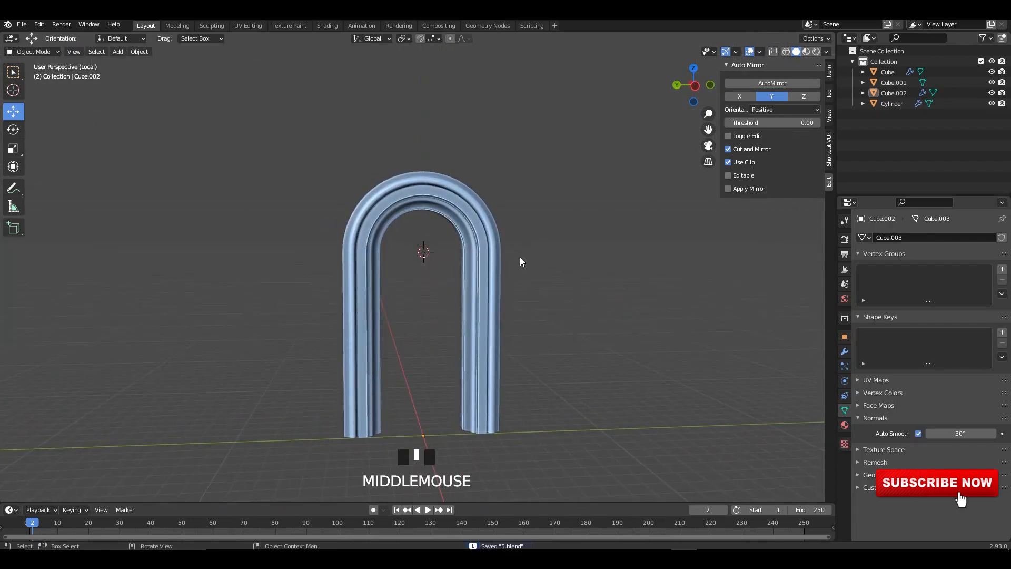
key("slash")
scroll(522, 260, "down", 9)
scroll(513, 243, "up", 3)
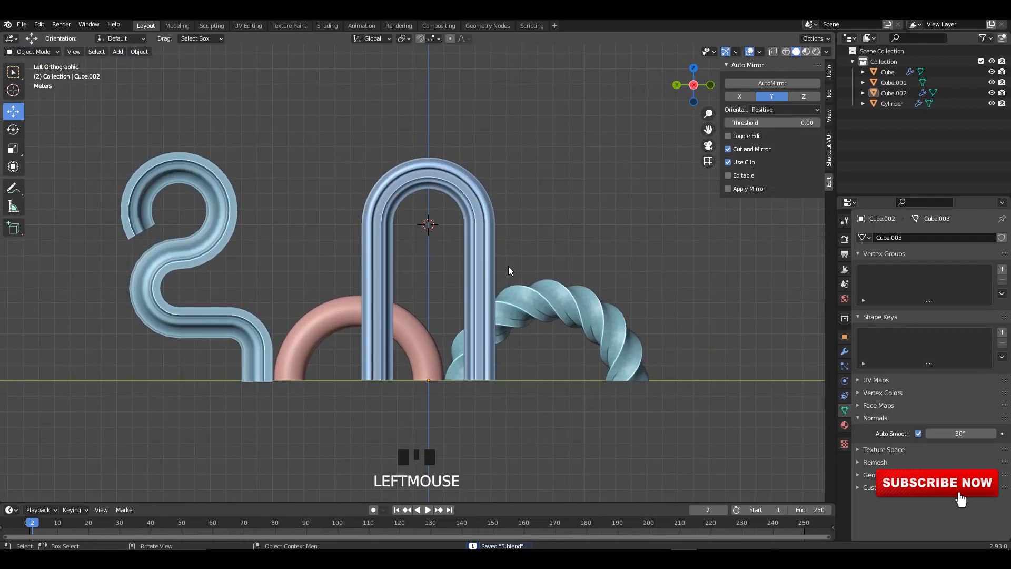
scroll(506, 245, "up", 2)
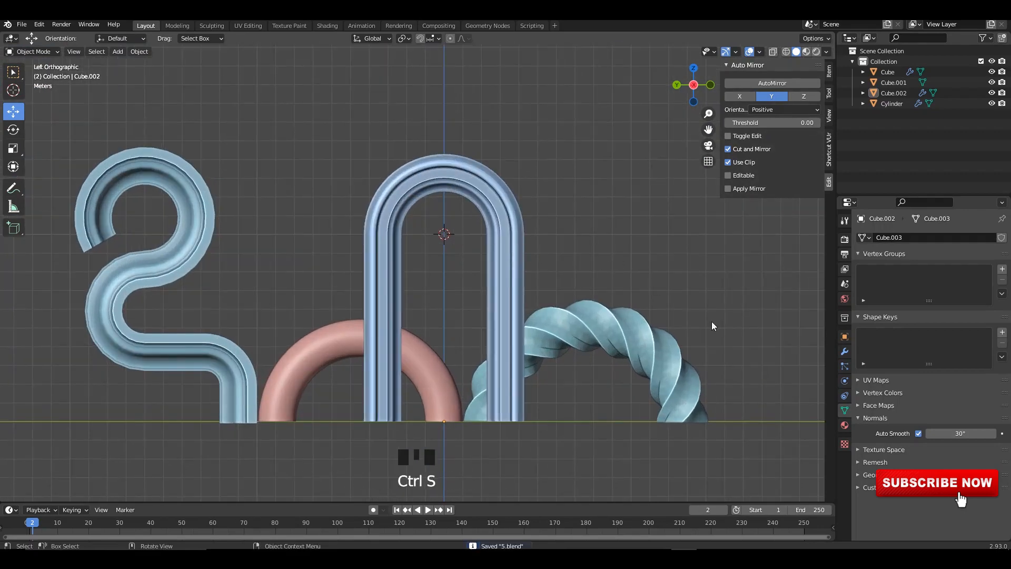
- Select the profiled arch in Object Mode and save the file again
middle_click_drag(474, 272, 494, 219)
left_click(529, 257)
key("Tab")
key("Tab")
left_click(553, 232)
left_click(516, 256)
key("ctrl+s")
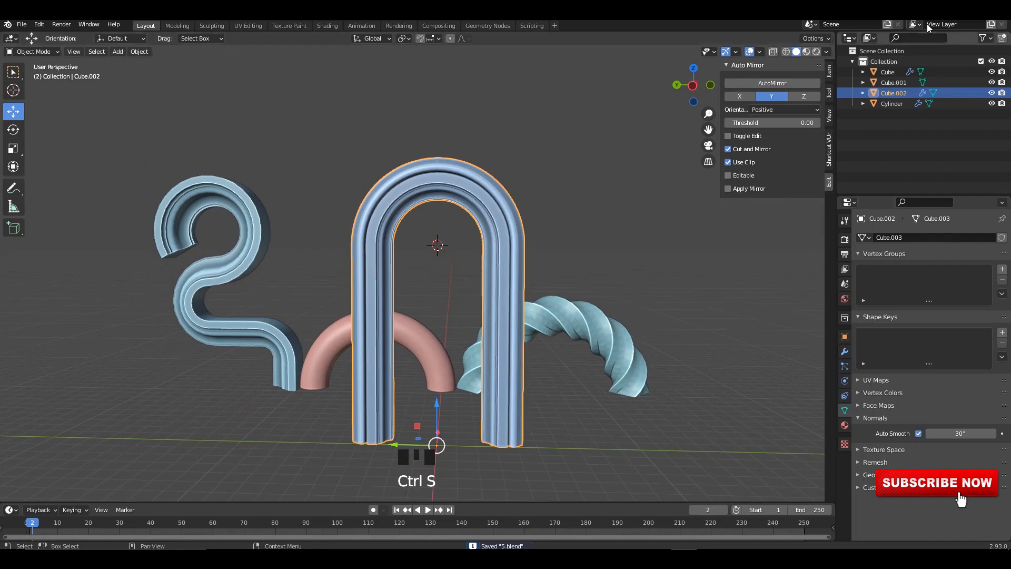
- Add a new cube and move it onto the ground line at the base of the arch's +Y leg
middle_click_drag(527, 174, 293, 185)
key("shift+a")
mouse_move(293, 185)
left_click(343, 196)
middle_click_drag(520, 304, 466, 212, "alt")
left_click_drag(446, 204, 384, 371)
scroll(392, 370, "up", 3)
middle_click_drag(392, 370, 428, 341, "shift")
scroll(557, 239, "down", 1)
- Save the file and move the profiled arch along negative Y, away from the new cube and over the twisted arch
left_click(558, 238)
scroll(558, 238, "down", 1)
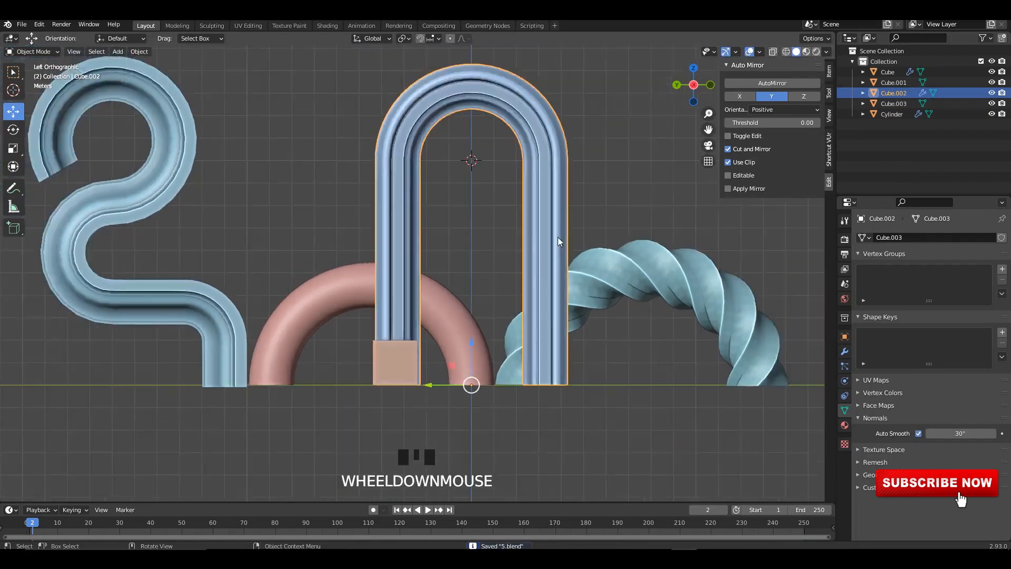
scroll(557, 241, "down", 2)
key("ctrl+s")
left_click_drag(413, 355, 593, 353)
- Apply all transforms to the new cube and mirror it along the Y axis with Auto Mirror
left_click(414, 342)
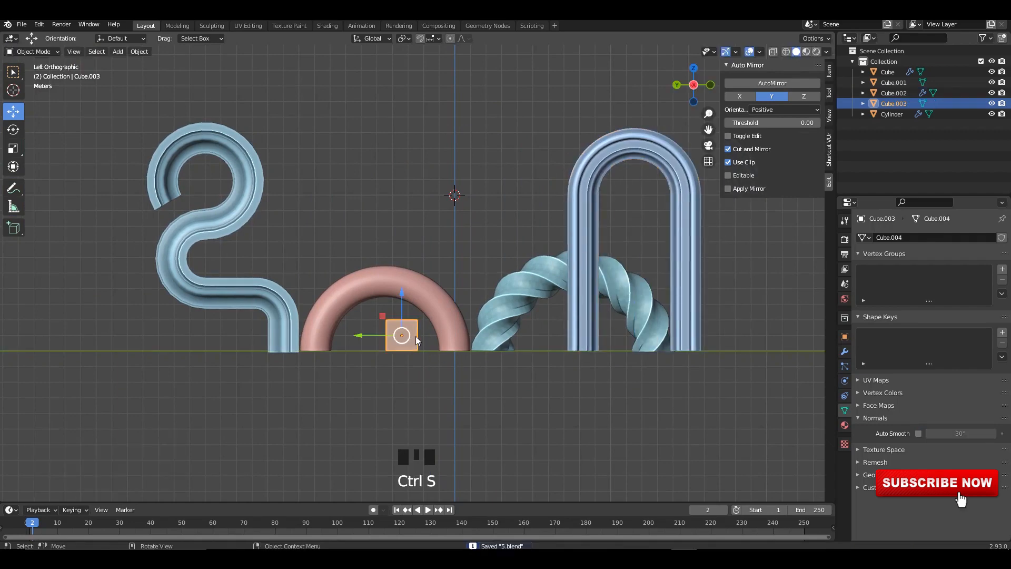
key("ctrl+a")
left_click(419, 336)
left_click(772, 86)
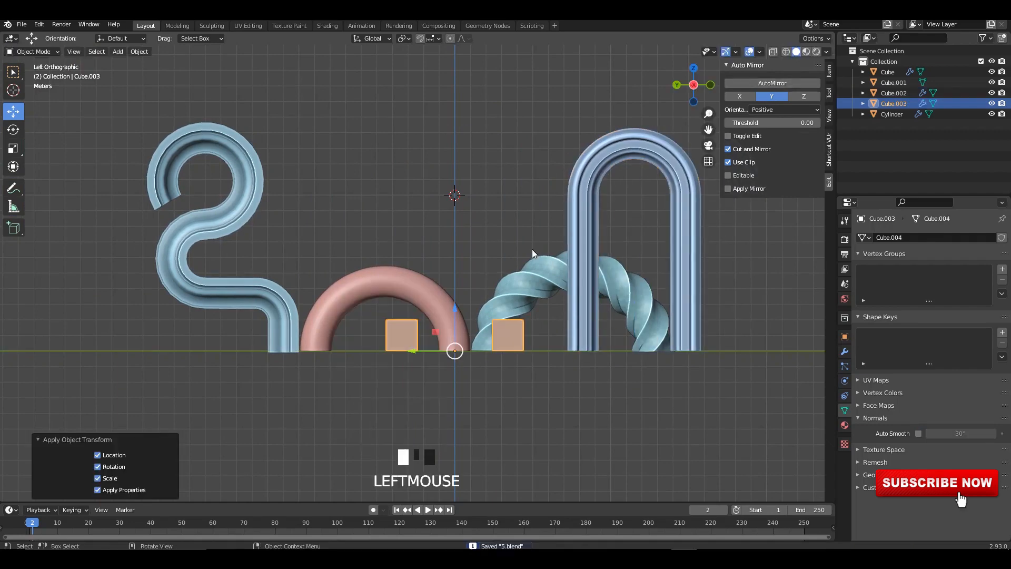
- Select the new cube's whole mesh in Edit Mode and move it along positive Y, away from the mirror plane
scroll(482, 344, "up", 3)
key("Tab")
key("l")
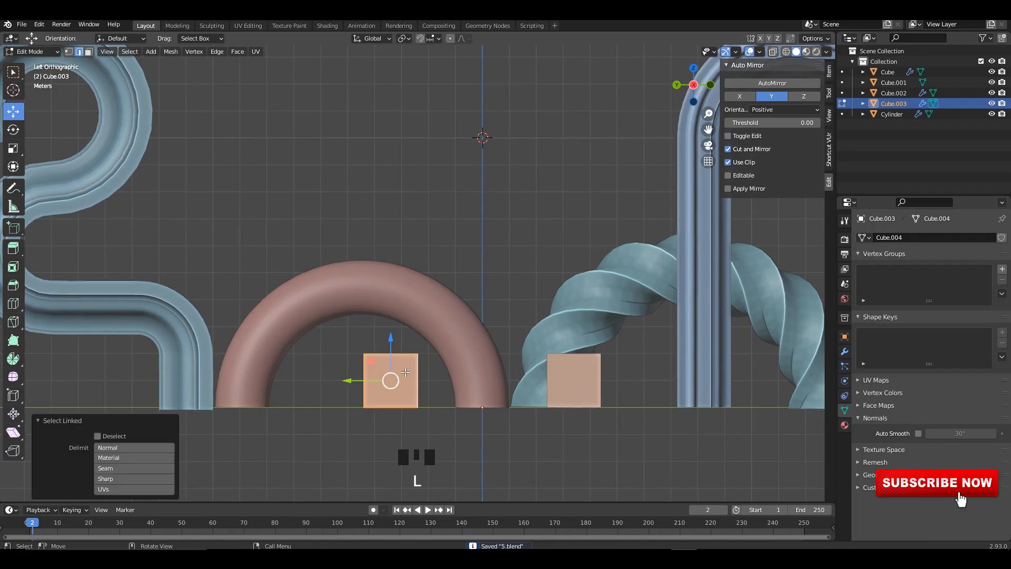
middle_click_drag(410, 371, 451, 347, "shift")
left_click_drag(393, 355, 329, 358)
middle_click_drag(337, 360, 350, 387, "shift")
- Select the new cube's top face and raise it along Z to stretch the cube into a pillar
left_click(383, 334)
middle_click_drag(387, 340, 345, 336, "alt")
key("3")
left_click(380, 340)
middle_click_drag(350, 335, 396, 334, "alt")
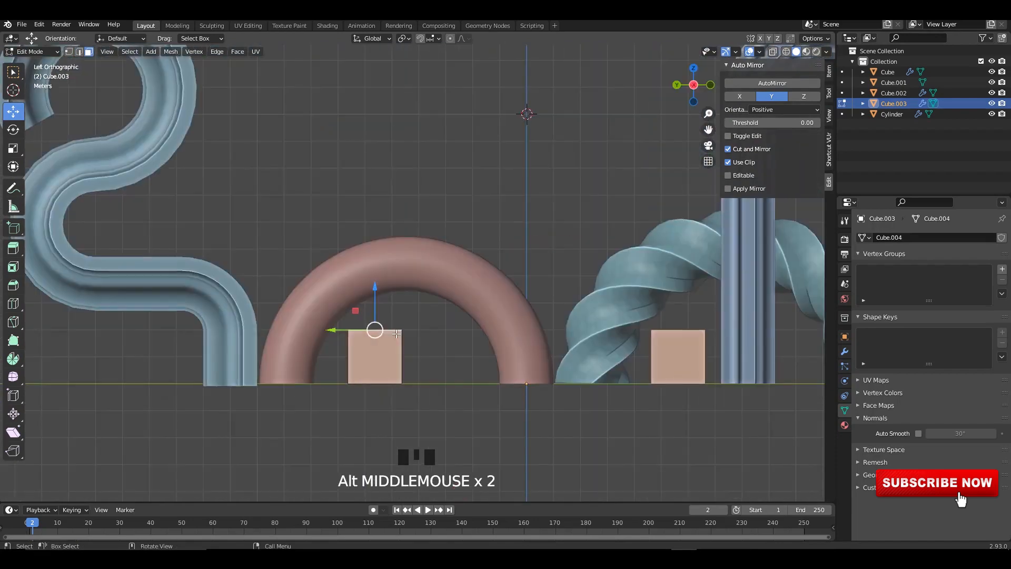
middle_click_drag(353, 359, 361, 416, "shift")
left_click_drag(383, 350, 384, 199)
- Raise the new pillar's top face a further 0.75 m or so along Z
scroll(380, 203, "up", 3)
middle_click_drag(364, 200, 380, 286, "shift")
scroll(379, 287, "up", 2)
left_click_drag(377, 283, 380, 236)
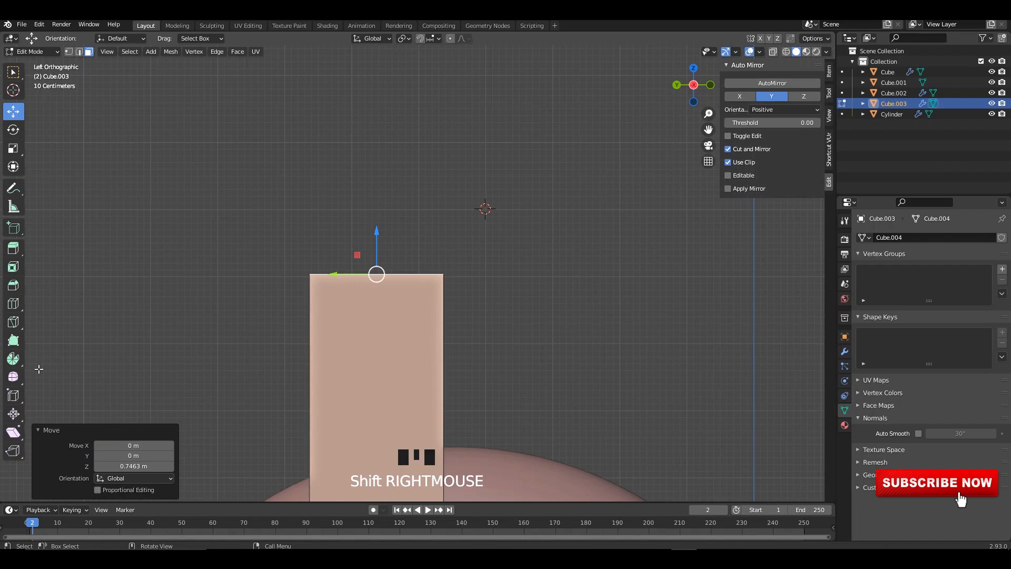
left_click(14, 360)
middle_click_drag(369, 158, 336, 216, "shift")
left_click_drag(504, 187, 532, 257)
key("ctrl+z")
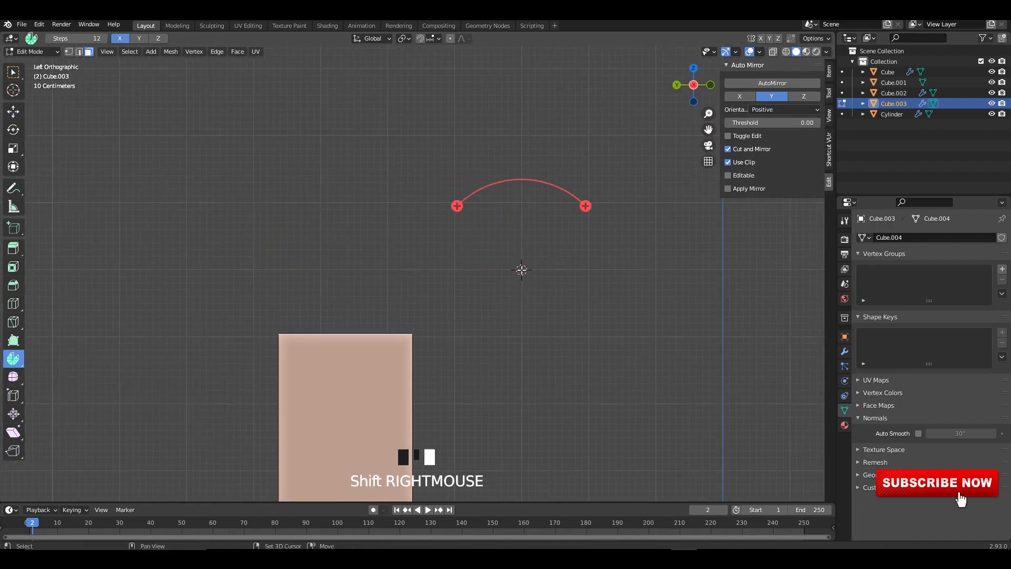
left_click_drag(548, 183, 571, 210)
key("ctrl+z")
middle_click_drag(458, 339, 466, 275, "shift")
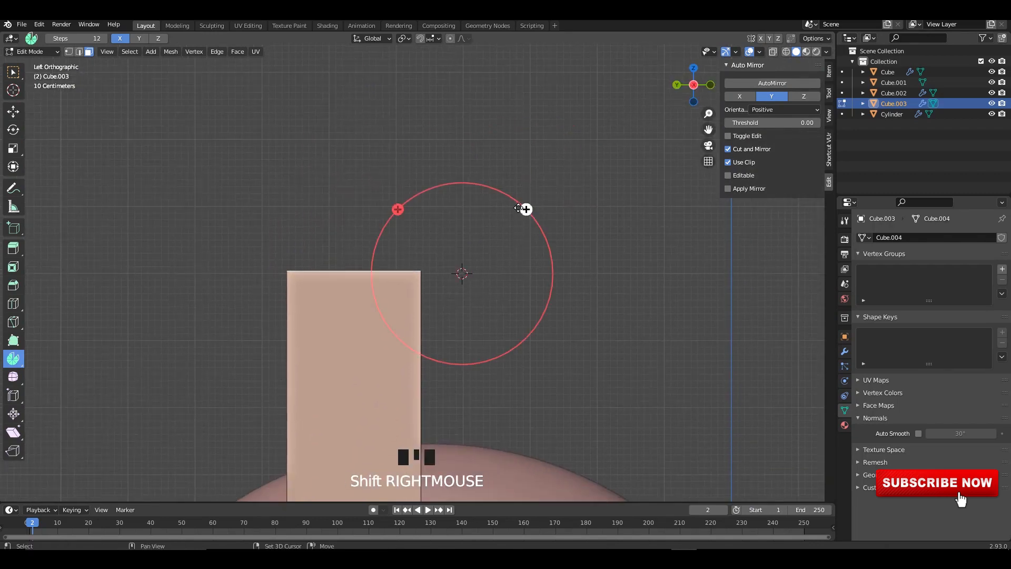
left_click_drag(519, 204, 549, 316)
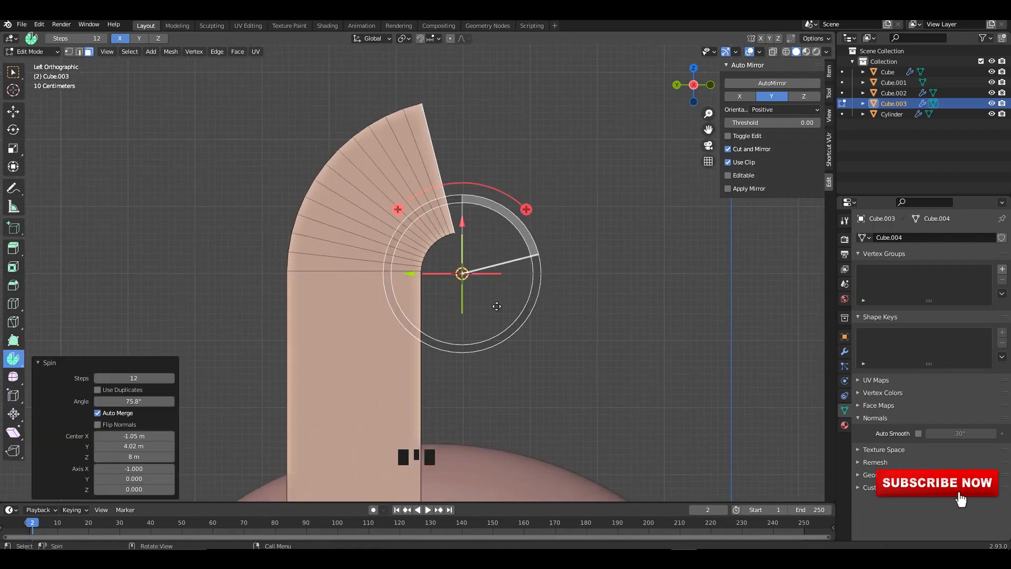
key("ctrl+z")
- Spin the pillar's top face about the 3D cursor beside it by 90° in 12 steps, bending toward the mirror plane
scroll(492, 305, "up", 3)
middle_click_drag(492, 306, 404, 293, "shift")
scroll(414, 280, "up", 2)
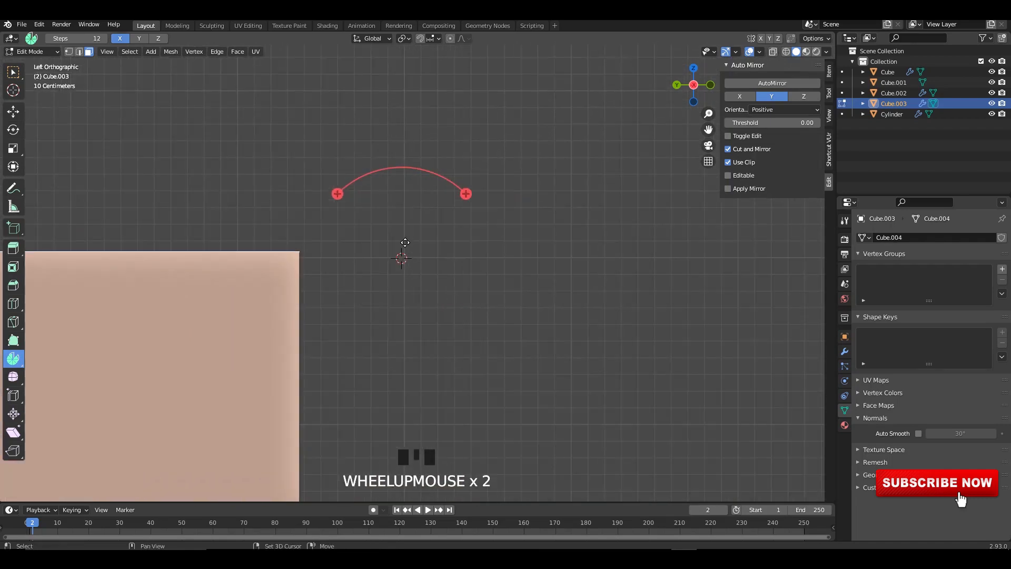
scroll(445, 268, "down", 4)
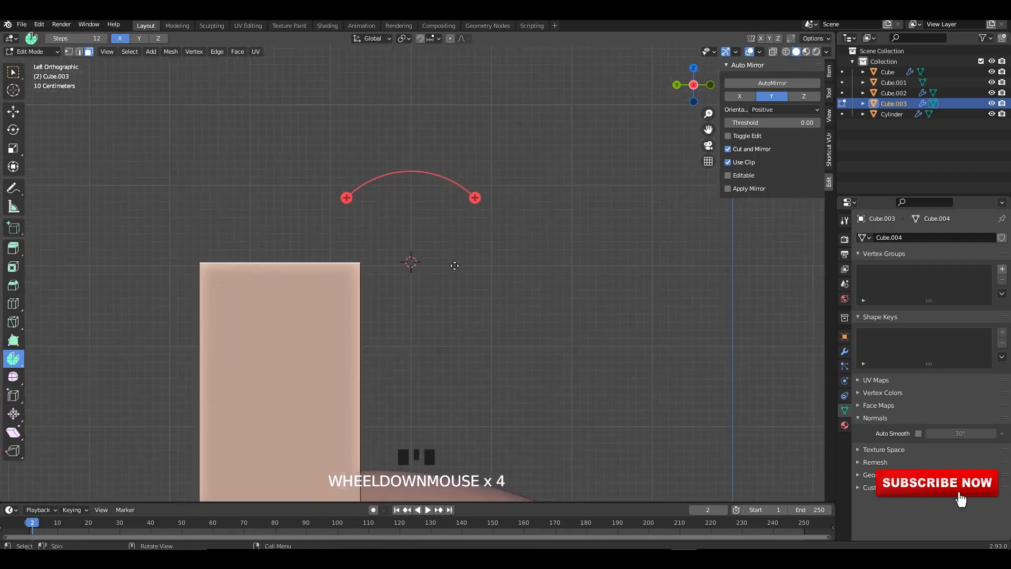
middle_click_drag(461, 182, 474, 214, "shift")
left_click_drag(471, 216, 516, 320)
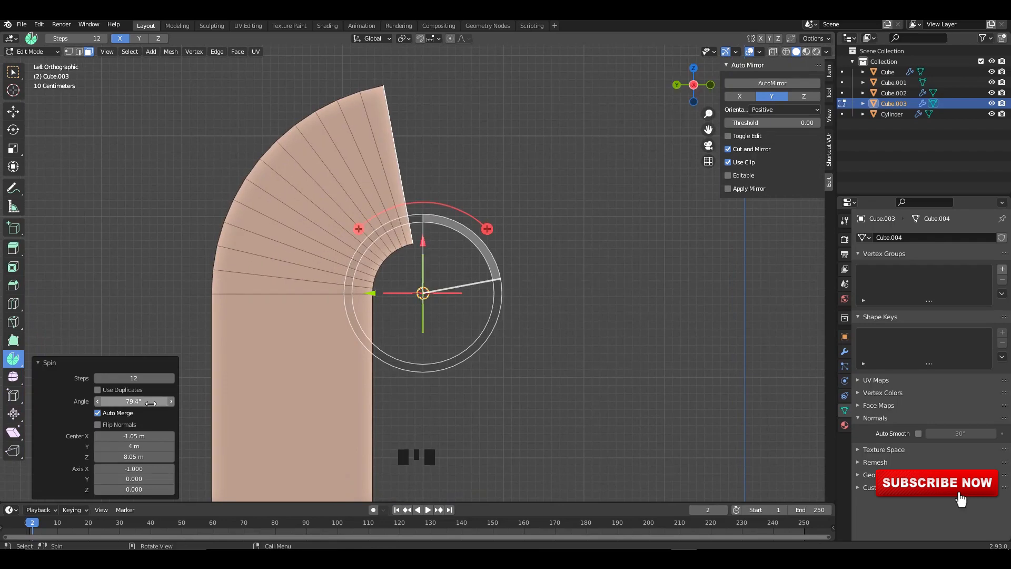
type("90")
key("Return")
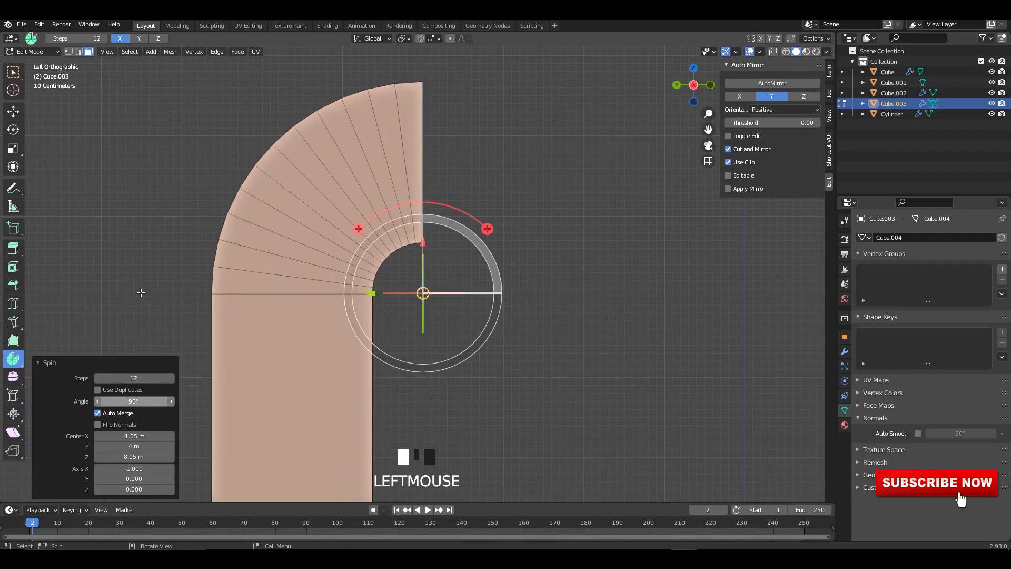
- Extrude the spun bend's end face horizontally toward the mirror plane to form a straight section
left_click(15, 117)
middle_click_drag(423, 174, 377, 219, "shift")
key("e")
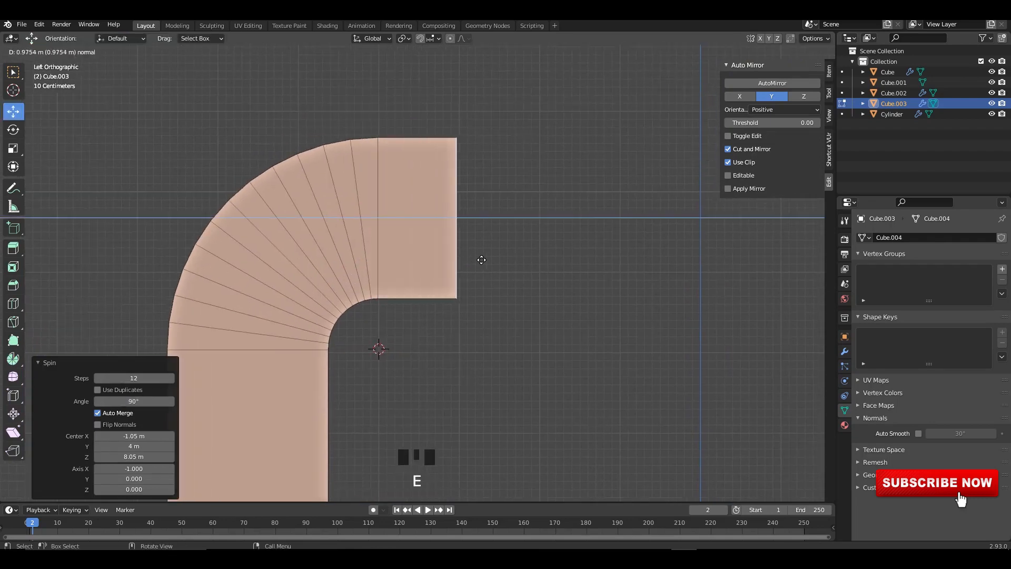
left_click(518, 260)
mouse_move(519, 261)
middle_mouse_down("shift")
mouse_move(500, 341)
mouse_move(452, 295)
mouse_move(517, 271)
middle_mouse_up("shift")
- Extrude the straight section's top face about 1.57 m upward and lower it again by about 0.24 m
left_click(437, 280)
middle_click_drag(530, 270, 450, 272, "alt")
scroll(458, 258, "down", 2)
key("e")
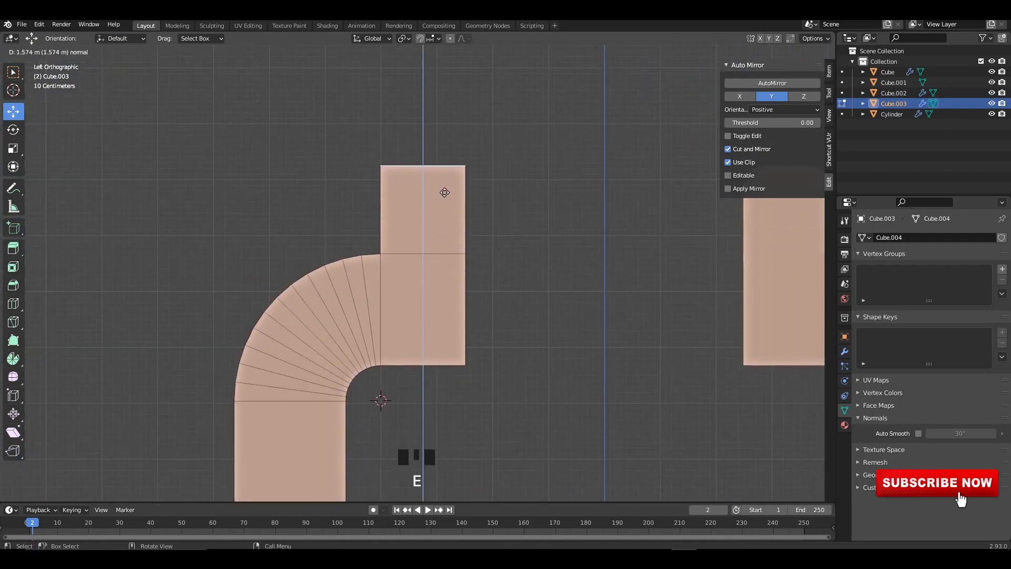
left_click(445, 192)
middle_click_drag(445, 192, 464, 254, "shift")
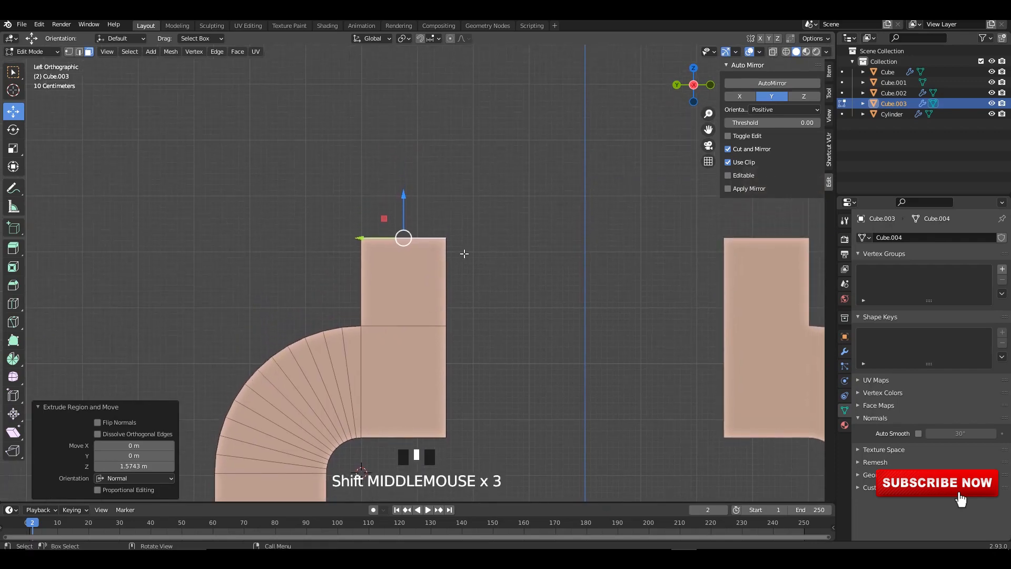
scroll(393, 240, "up", 2)
left_click_drag(396, 188, 398, 208)
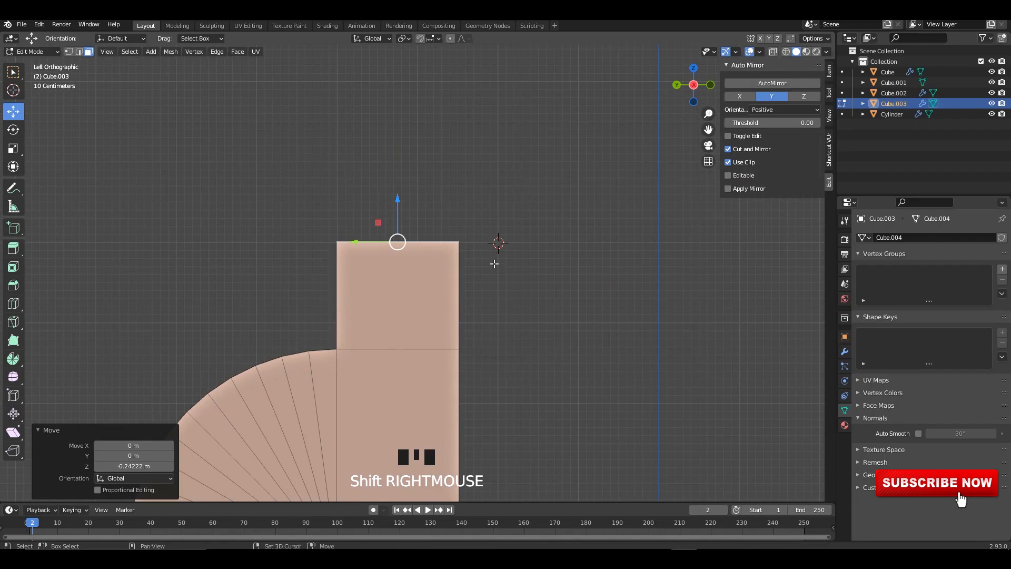
- Spin the raised top face 90° in 12 steps about the 3D cursor at Y 2 m, Z 12 m to form the second bend
middle_click_drag(495, 263, 478, 280, "shift")
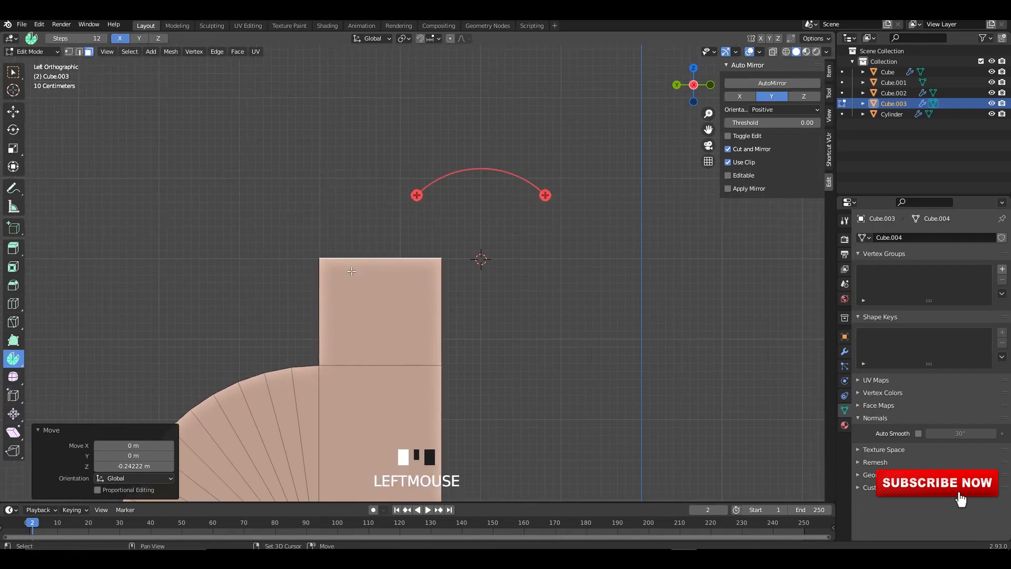
middle_click_drag(517, 193, 495, 221, "shift")
left_click_drag(523, 226, 534, 339)
type("0")
key("Return")
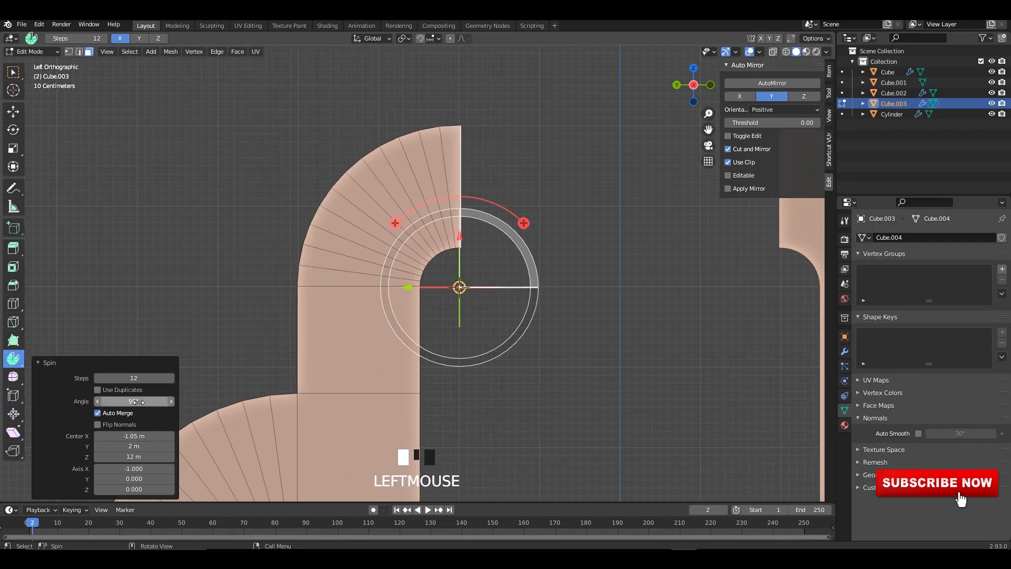
- Move the second bend's end face along Y toward the mirror plane and select the lengthened section's top face
scroll(498, 282, "down", 2)
middle_click_drag(498, 283, 466, 272, "shift")
key("Tab")
key("Tab")
scroll(464, 254, "up", 4)
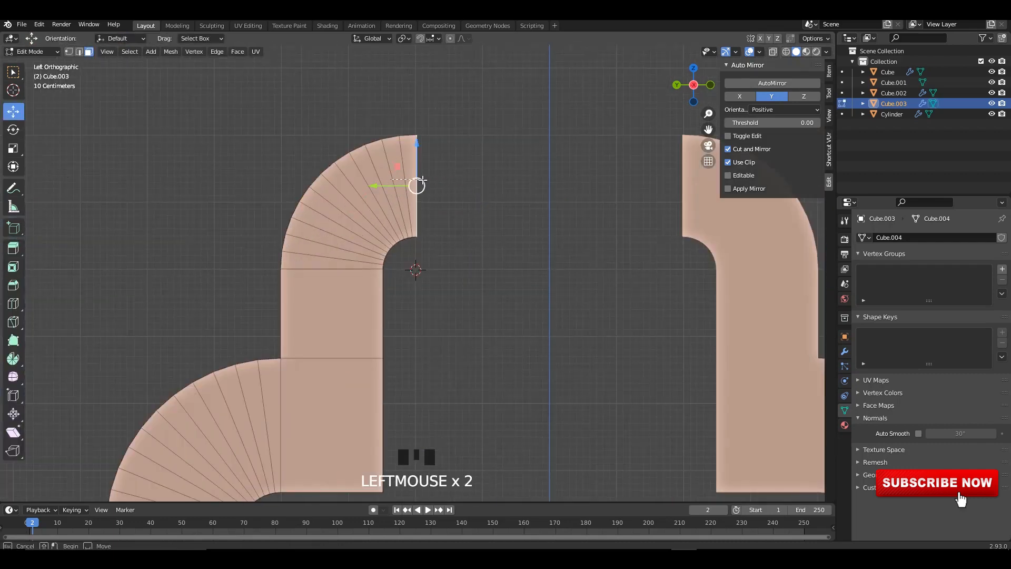
left_click_drag(385, 189, 441, 191)
middle_click_drag(434, 163, 448, 203)
left_click(470, 213)
middle_click_drag(453, 192, 399, 246, "alt")
scroll(445, 229, "up", 1)
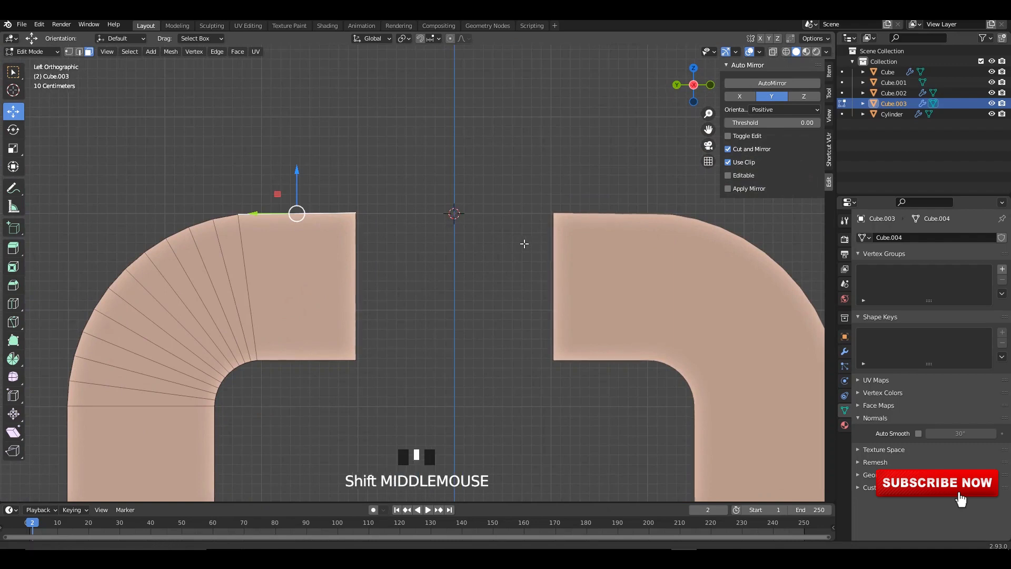
middle_click_drag(525, 243, 555, 243, "shift")
left_click(17, 357)
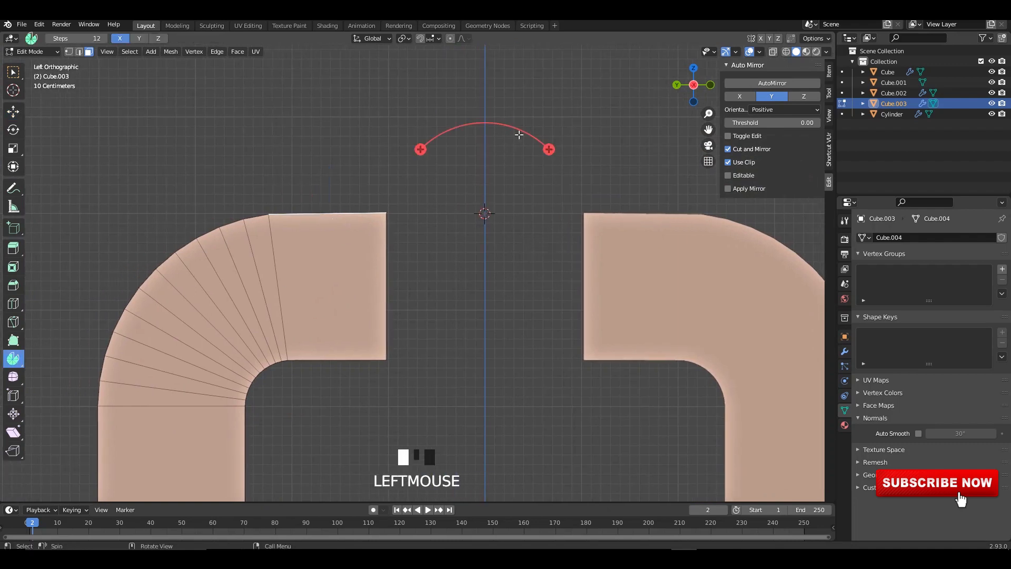
left_click_drag(519, 134, 566, 247)
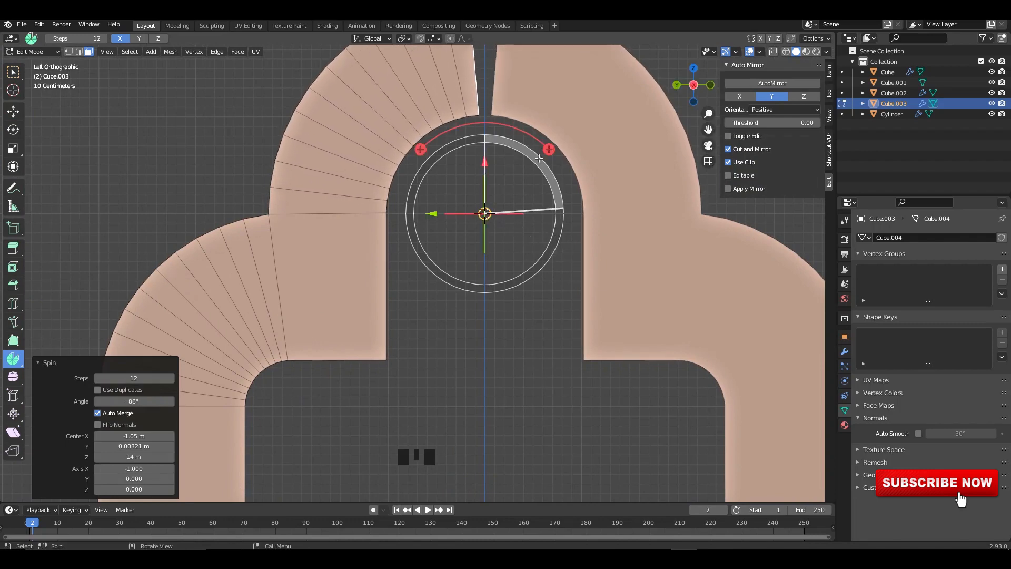
left_click(14, 115)
middle_click_drag(411, 158, 373, 298, "shift")
left_click_drag(404, 200, 451, 200)
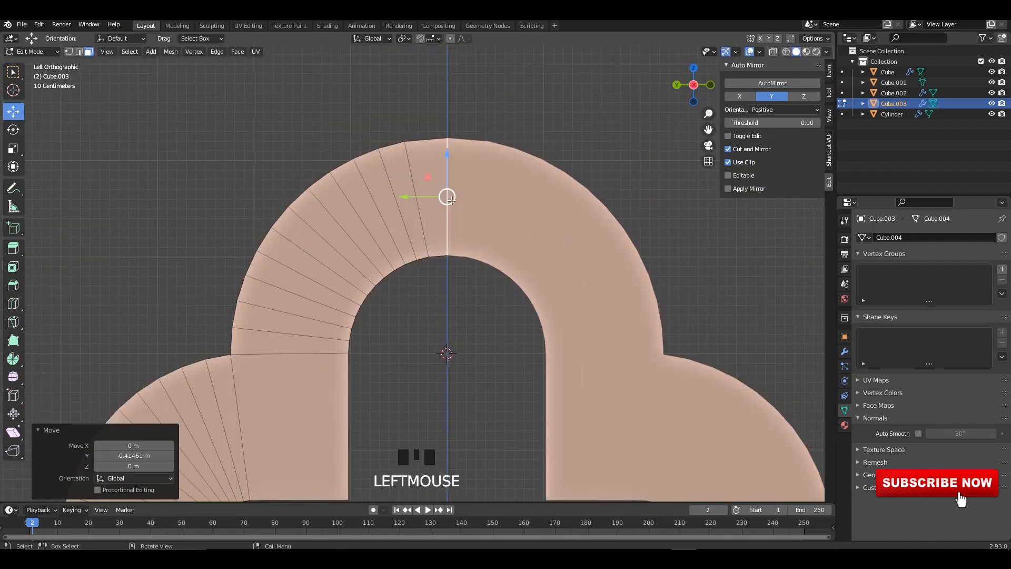
scroll(450, 200, "down", 5)
key("ctrl+z")
key("ctrl+z")
- Spin the selected top face 90° in 12 steps about the 3D cursor on the mirror plane to form the arch's crown
scroll(246, 307, "up", 4)
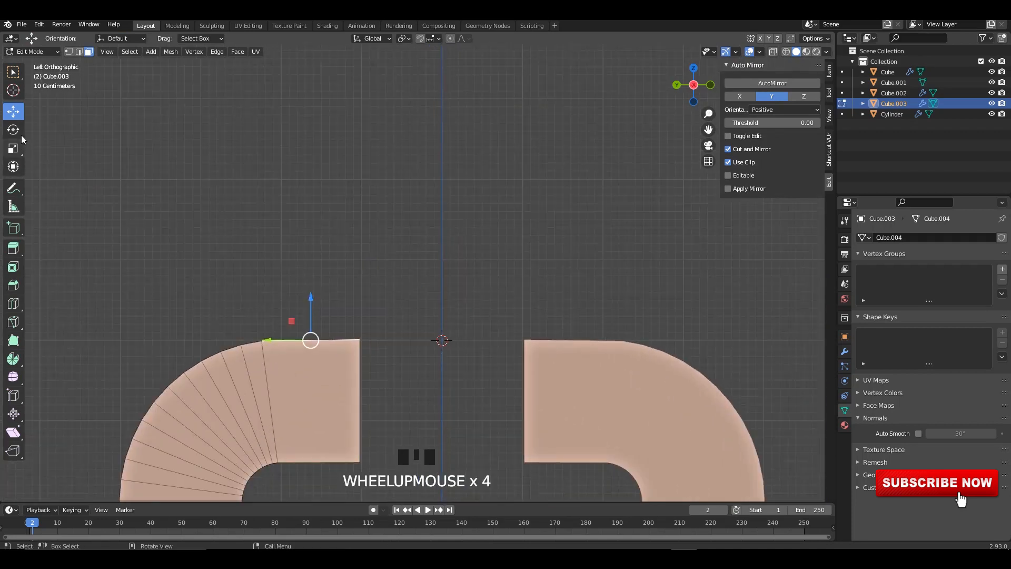
left_click(13, 359)
left_click_drag(481, 259, 523, 354)
left_click(140, 406)
type("9")
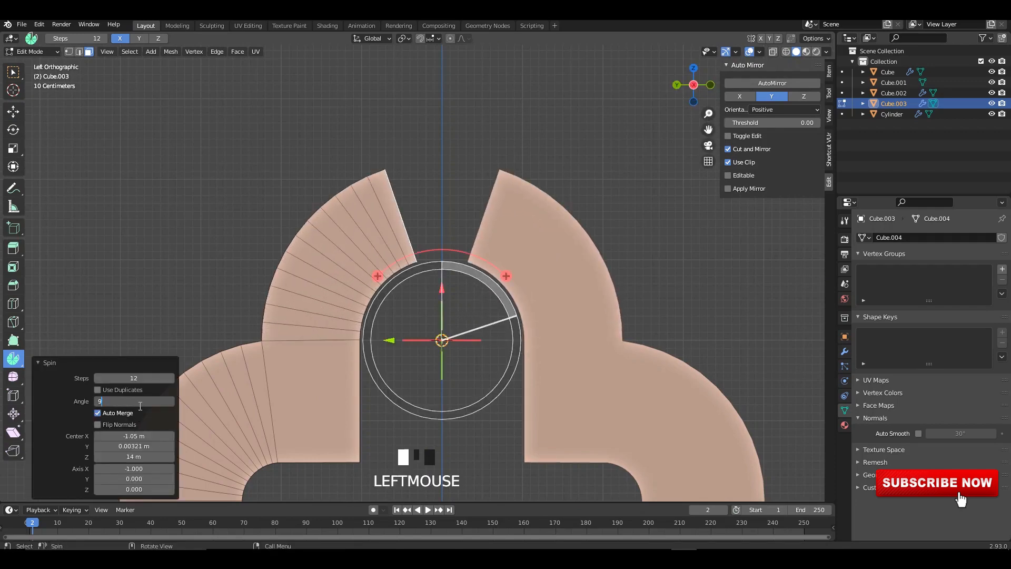
type("0")
key("Return")
- Move the crown's end face along Y at the mirror plane and return to Object Mode
double_click(14, 112)
scroll(442, 163, "up", 3)
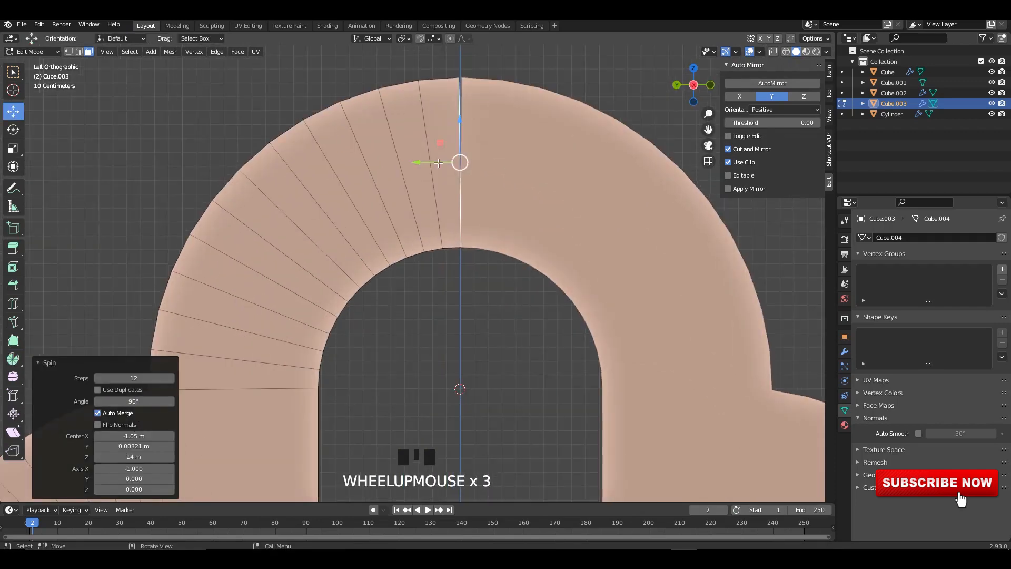
left_click_drag(440, 161, 396, 163)
key("alt+z")
scroll(500, 225, "down", 6)
key("Tab")
- Enable Auto Smooth at 30° on the stepped arch
middle_click_drag(560, 204, 485, 192, "shift")
left_click(488, 198)
left_click(919, 433)
left_click(535, 182)
scroll(474, 169, "up", 1)
left_click(456, 138)
- Delete the internal face on the mirror plane at the stepped arch's crown
key("Tab")
middle_click_drag(456, 138, 464, 205, "shift")
scroll(495, 235, "up", 2)
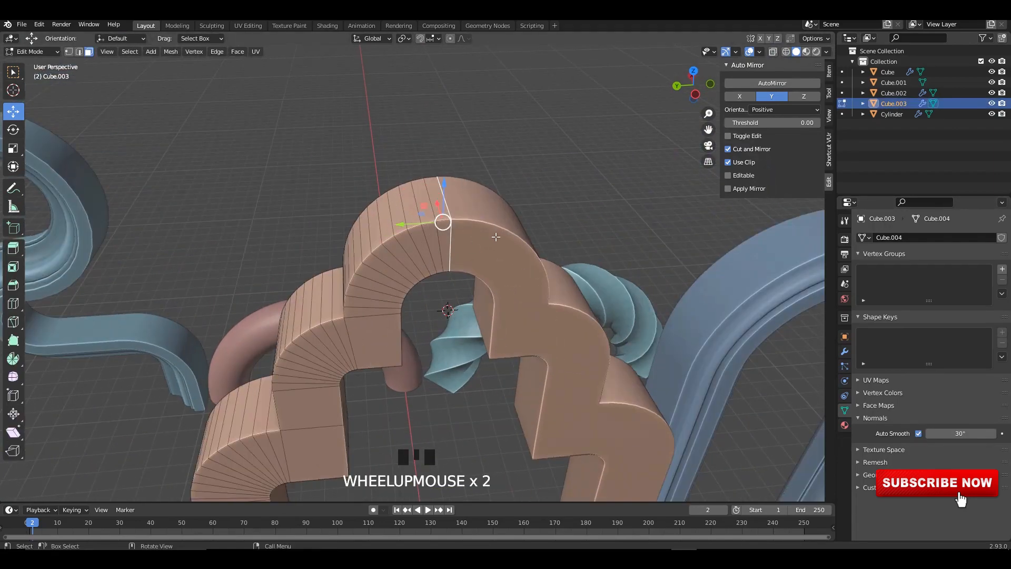
key("x")
key("Tab")
key("Tab")
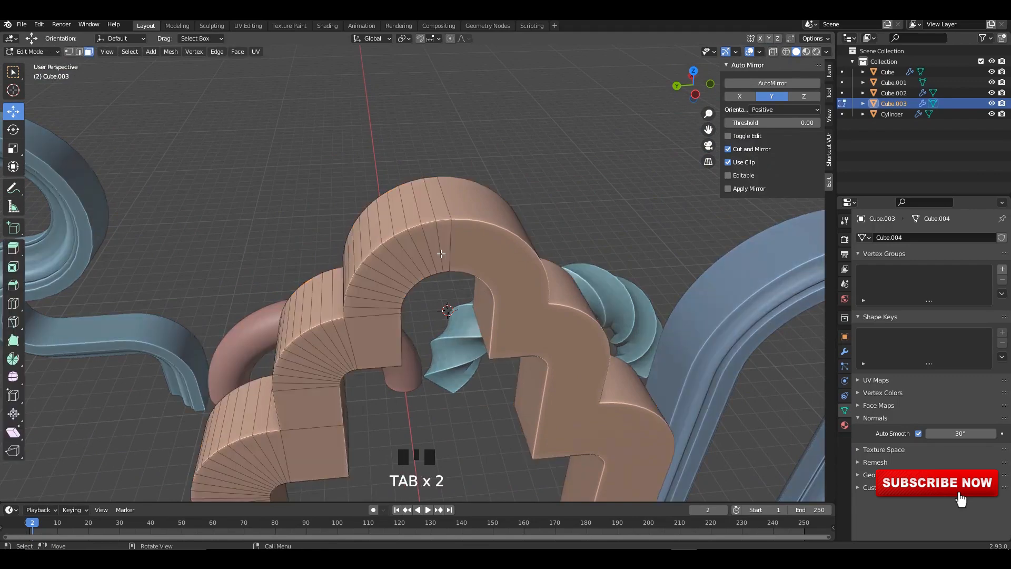
- Bevel the stepped arch's outer front edge loop with a custom profile, 29 segments and a width of about 1.46 m
middle_click_drag(530, 199, 487, 165, "shift")
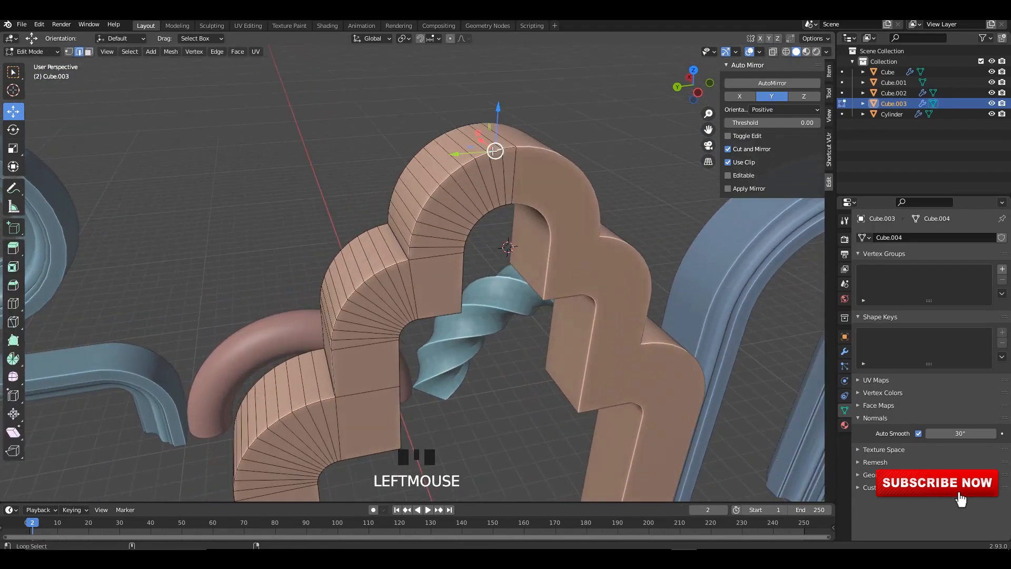
middle_click_drag(447, 235, 392, 216, "shift")
scroll(392, 215, "down", 3)
middle_click_drag(553, 232, 520, 226, "shift")
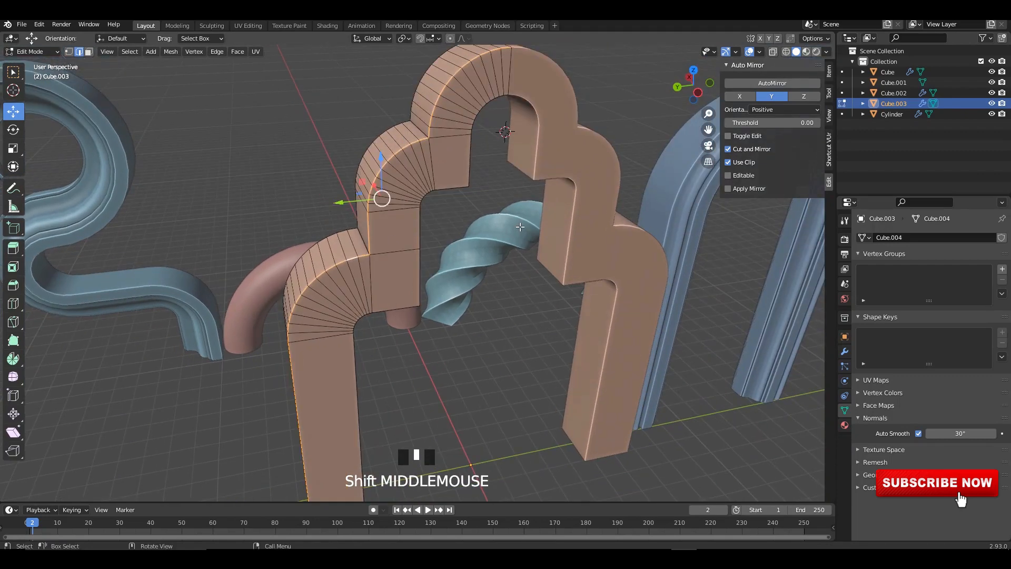
key("ctrl+b")
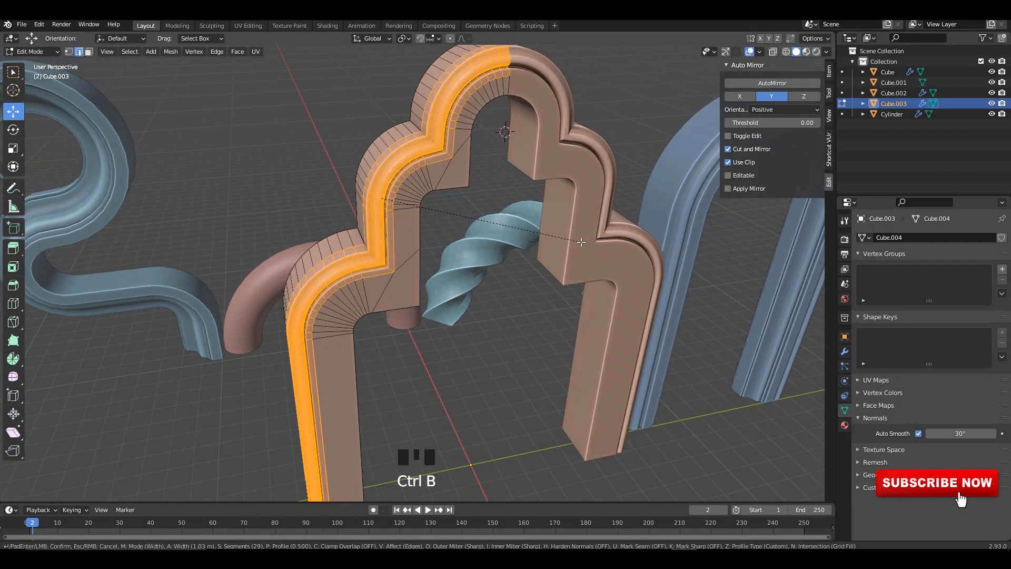
left_click(587, 243)
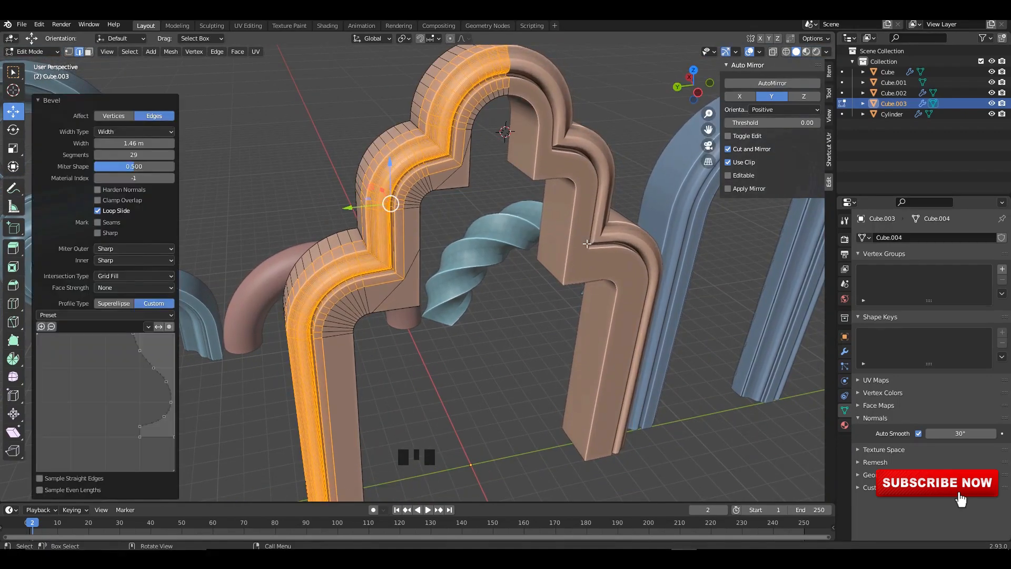
key("Tab")
- Select the stepped arch and the plain round arch together and move them along X
scroll(536, 229, "down", 2)
left_click(563, 158)
middle_click_drag(562, 158, 476, 210, "shift")
left_click(548, 155)
left_click(508, 221, "shift")
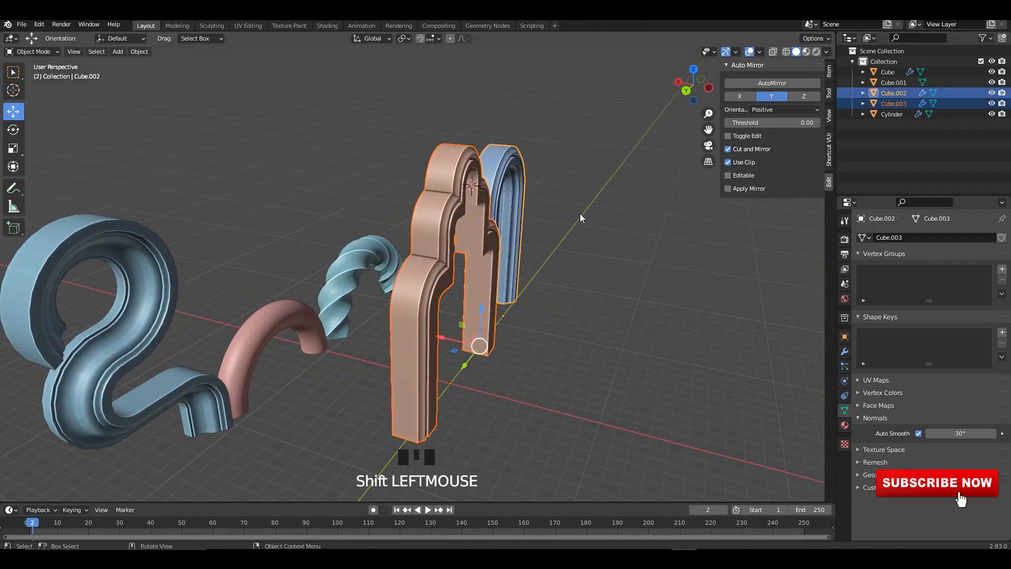
middle_click_drag(580, 213, 402, 408, "alt")
left_click_drag(426, 398, 550, 399)
middle_click_drag(475, 358, 494, 276, "alt")
scroll(645, 300, "down", 2)
- Move the stepped arch slightly along positive Y and the plain round arch about 0.97 m along negative Y
left_click(494, 276)
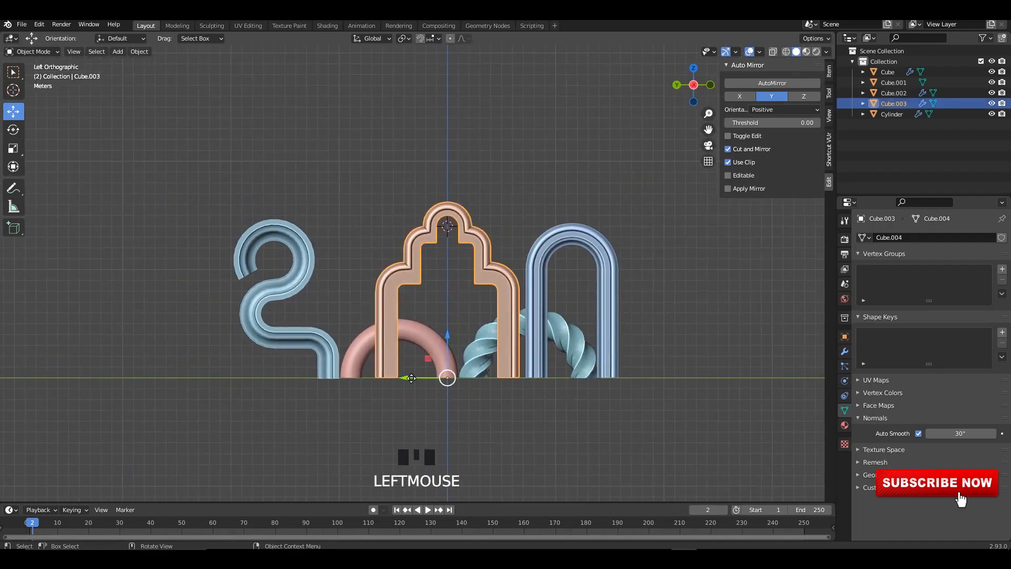
mouse_move(412, 378)
left_mouse_down()
mouse_move(292, 372)
mouse_move(396, 368)
left_mouse_up()
left_click(619, 269)
left_click(614, 273)
left_click_drag(536, 377, 547, 370)
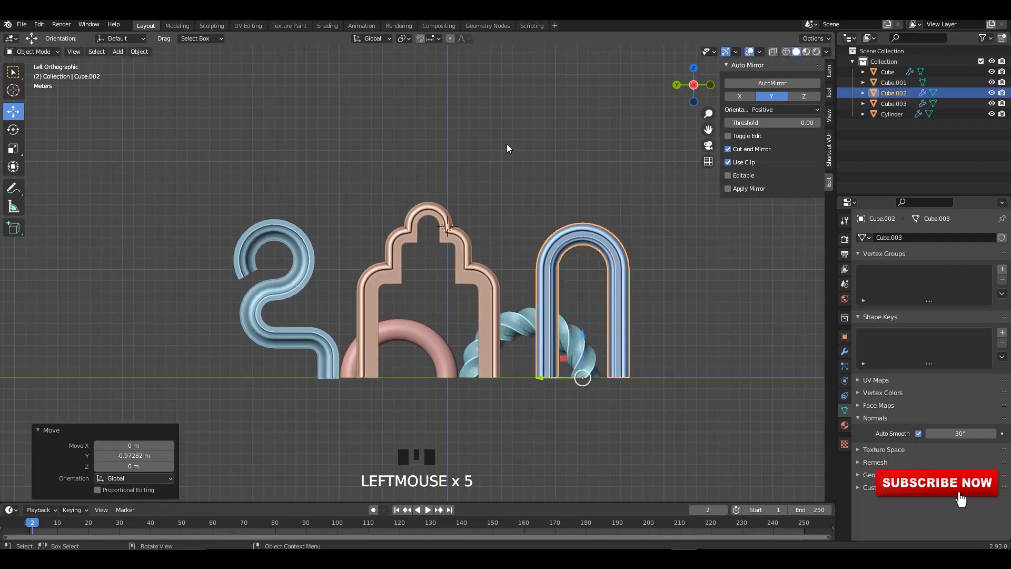
- Deselect all objects and save the file
left_click(507, 148)
scroll(501, 184, "up", 2)
scroll(501, 184, "up", 1)
middle_click_drag(485, 184, 468, 160, "shift")
scroll(479, 162, "up", 1)
key("ctrl+s")
- Move both mirrored arches along X so they stand behind the bent shapes, and save the file
left_click(583, 243)
left_click(432, 235, "shift")
middle_click_drag(442, 231, 527, 205, "alt")
middle_click_drag(548, 192, 768, 143, "shift")
left_click_drag(431, 410, 295, 410)
middle_click_drag(537, 368, 510, 195, "alt")
left_click(548, 167)
scroll(527, 174, "down", 2)
scroll(539, 226, "up", 2)
key("ctrl+s")
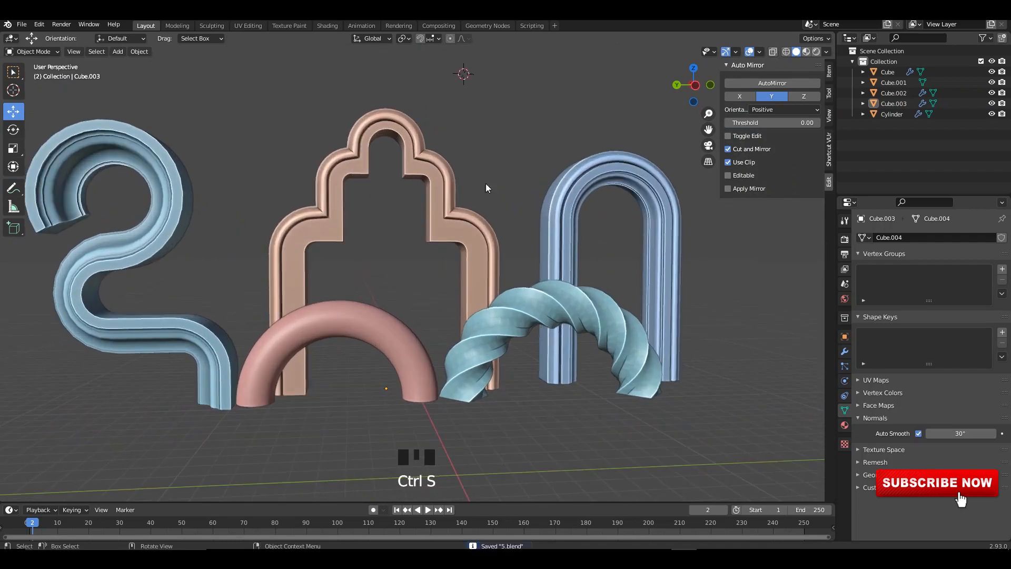
- Hide the sidebar and the viewport overlays for an unobstructed view of all the curved shapes
middle_click_drag(525, 240, 550, 240)
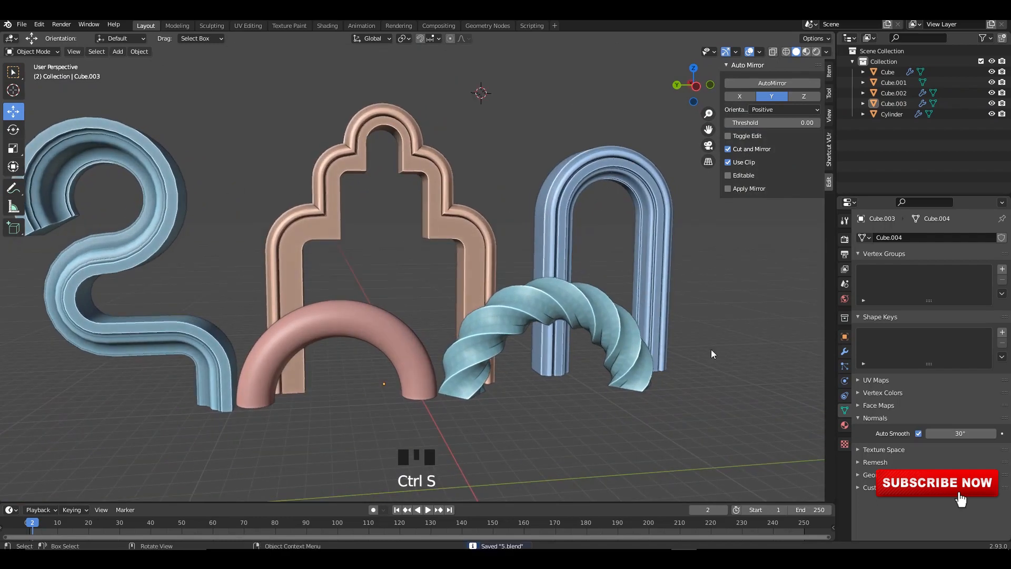
middle_click_drag(753, 346, 716, 315)
key("n")
middle_click_drag(583, 273, 454, 212)
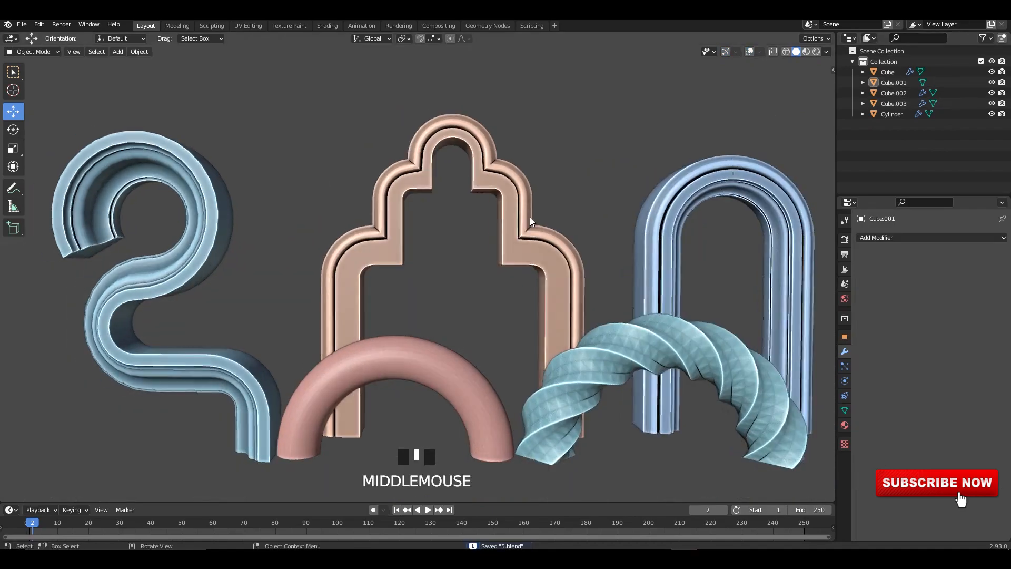
middle_click_drag(530, 217, 561, 224)
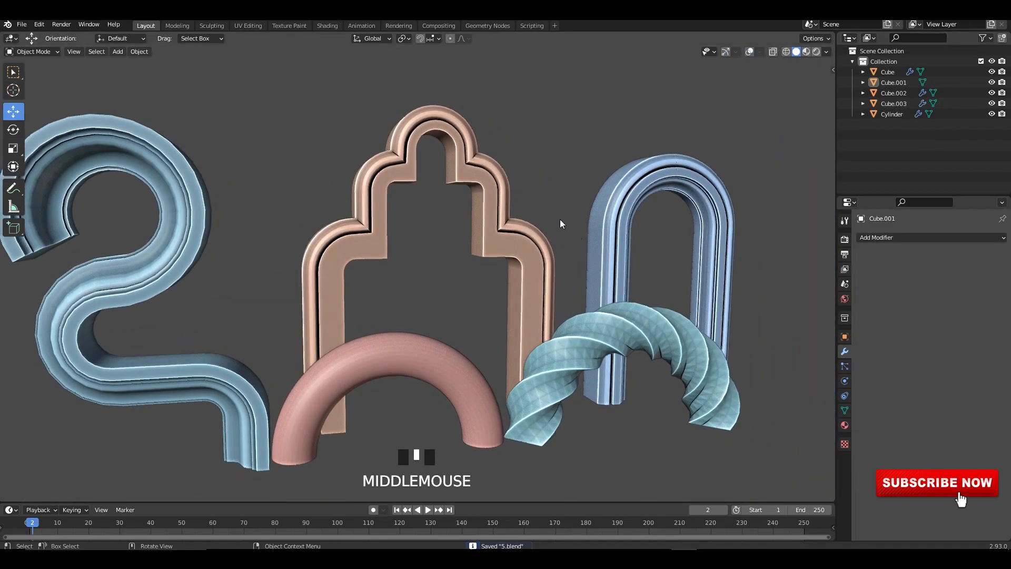
- Switch the twisted arch's three Simple Deform modifiers off and back on in the viewport to compare their effect
left_click(624, 342)
middle_click_drag(713, 333, 658, 319, "shift")
left_click(956, 255)
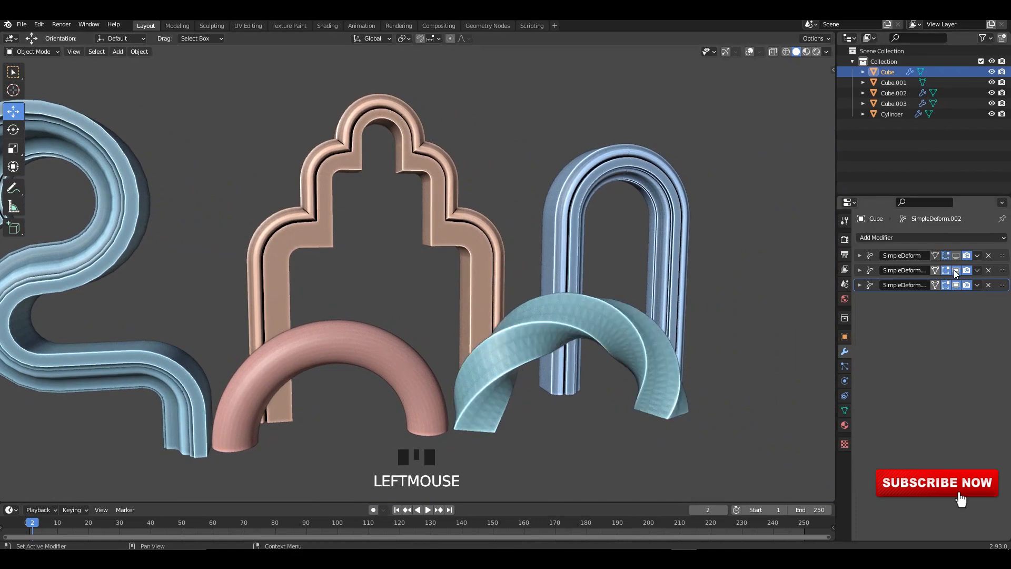
left_click(956, 270)
left_click(956, 284)
left_click(957, 285)
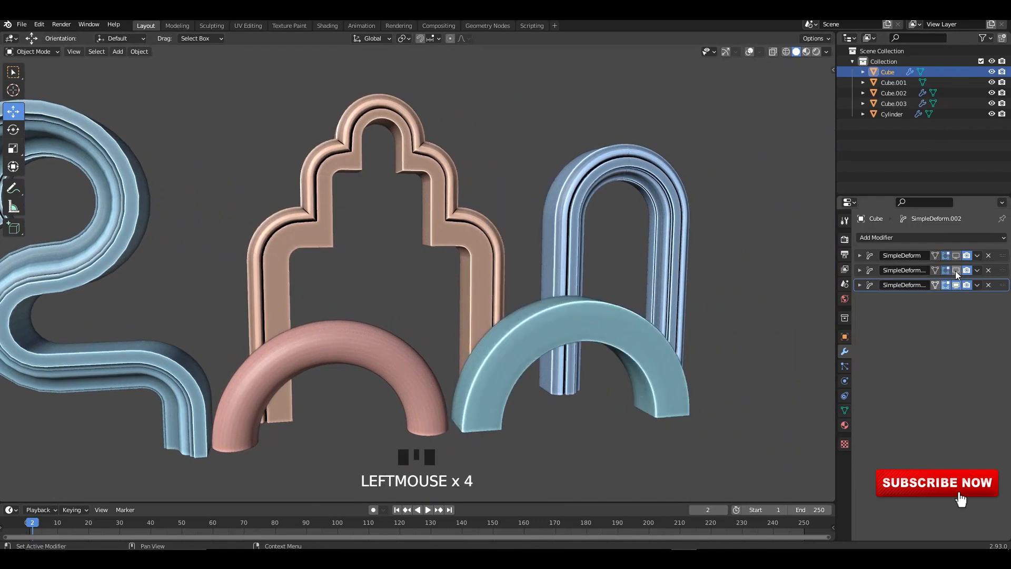
left_click(956, 270)
left_click(956, 256)
- Switch the bent cylinder's Simple Deform modifier off and back on in the viewport
left_click(410, 383)
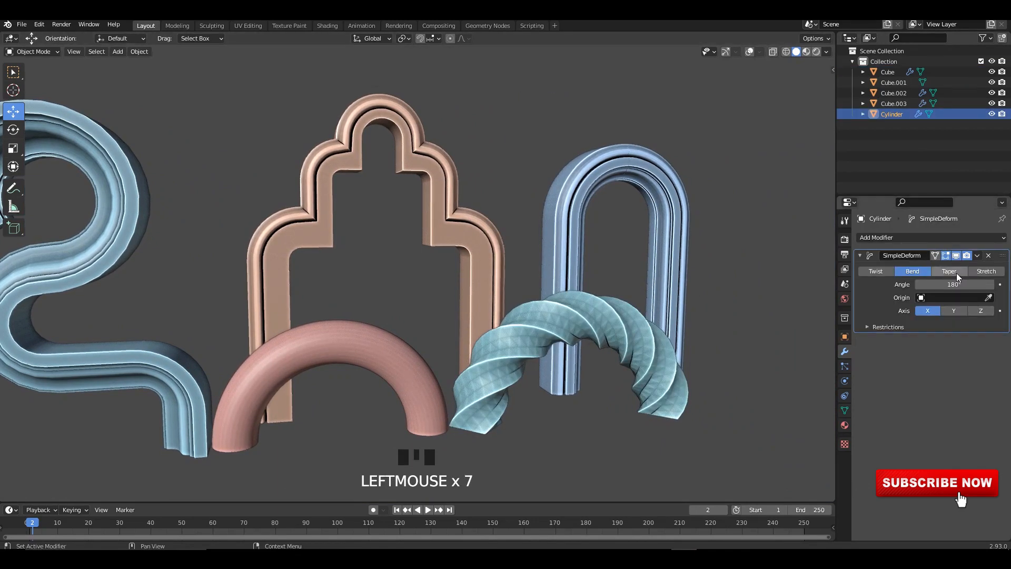
left_click(958, 256)
left_click(958, 256)
- Switch the Mirror modifier off and back on in the viewport for the stepped arch and the plain round arch
left_click(501, 243)
middle_click_drag(582, 235, 642, 232)
double_click(958, 255)
left_click(746, 189)
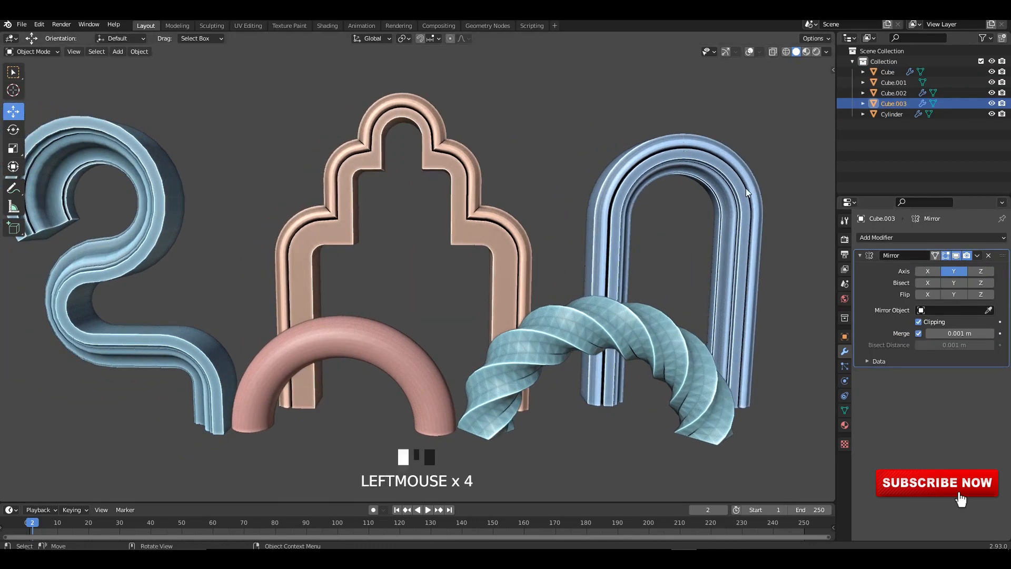
double_click(955, 258)
- Clear the selection, recentre the view on all shapes and save the file
left_click(601, 128)
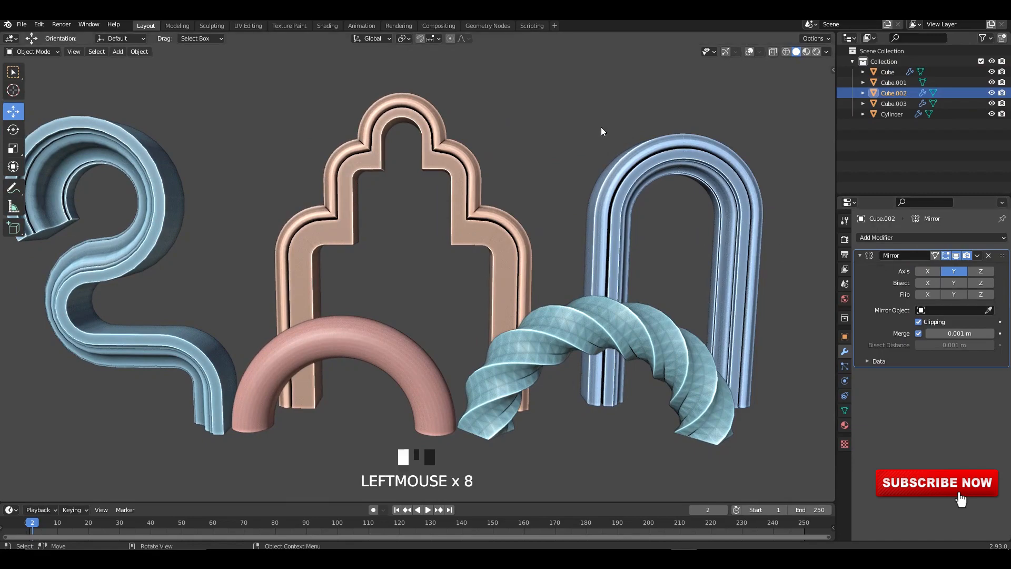
middle_click_drag(602, 127, 576, 159, "shift")
key("ctrl+s")
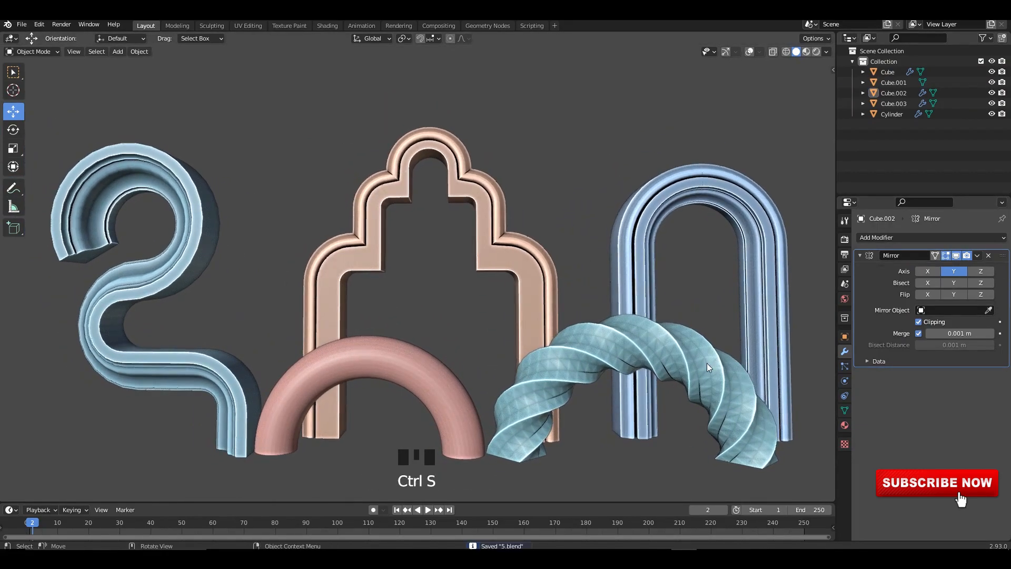